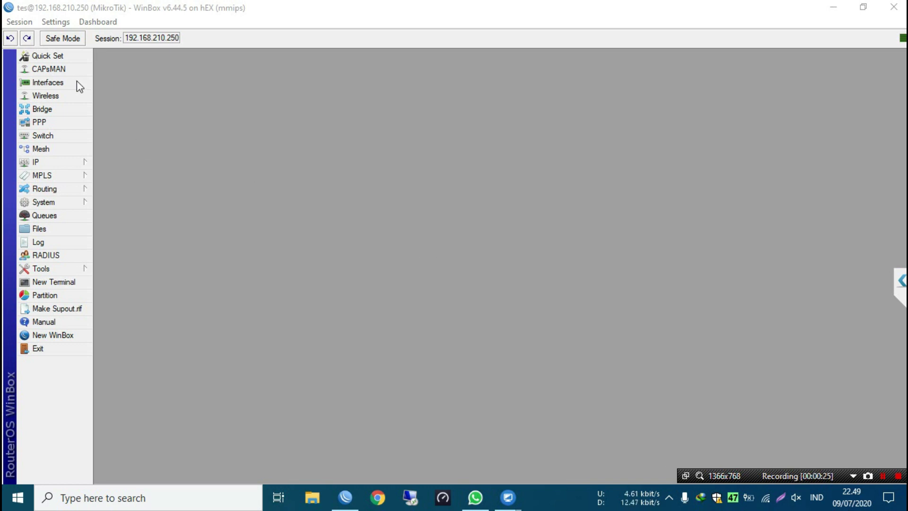
Step: Open the Interface List and maximize it to show all 14 interfaces
{"action": "left_click", "coordinate": [48, 70]}
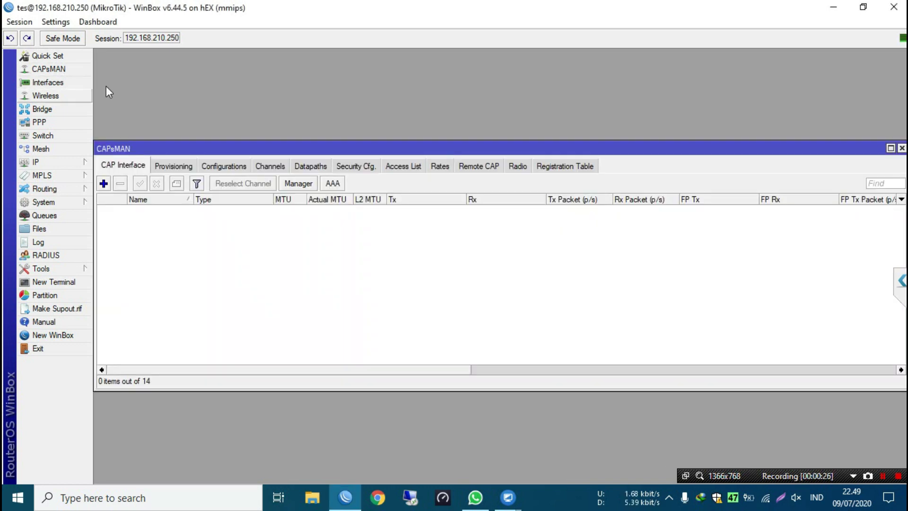
{"action": "left_click", "coordinate": [902, 148]}
{"action": "left_click", "coordinate": [71, 82]}
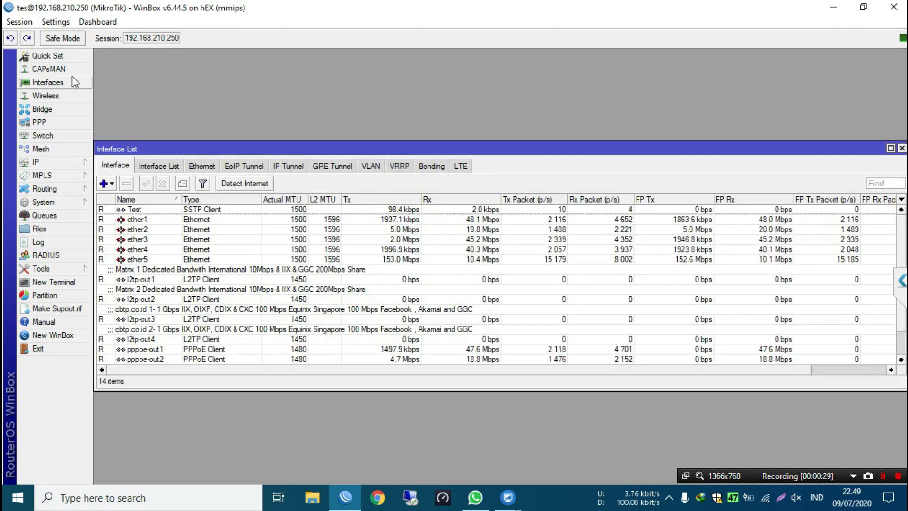
{"action": "double_click", "coordinate": [191, 148]}
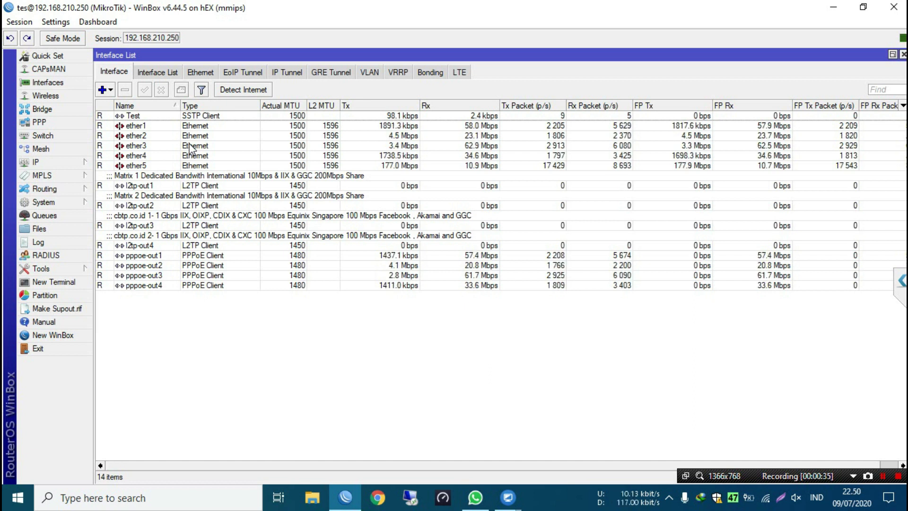
Step: Select the l2tp-out1, l2tp-out3 and l2tp-out4 tunnel rows
{"action": "left_click", "coordinate": [192, 185]}
{"action": "left_click", "coordinate": [188, 217]}
{"action": "left_click", "coordinate": [187, 237]}
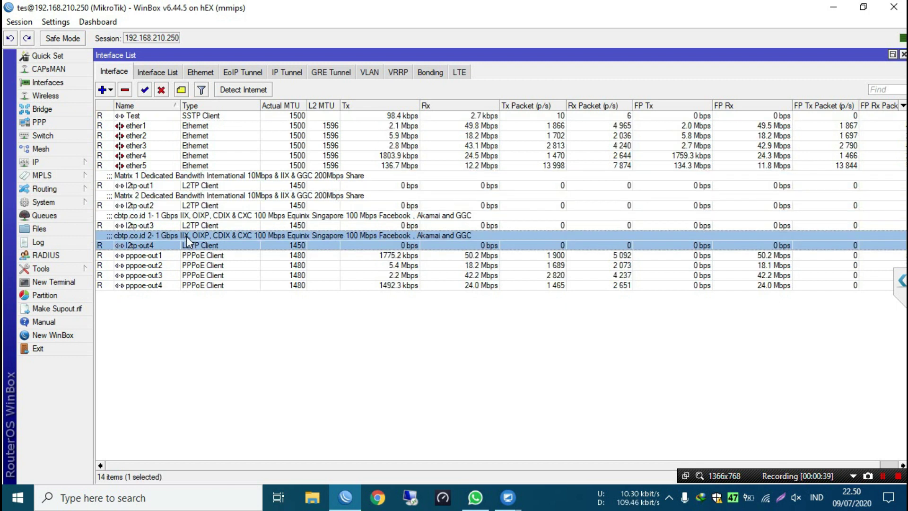
Step: Open IP > Firewall, look at the NAT and Mangle rules, and maximize the window
{"action": "left_click", "coordinate": [62, 164]}
{"action": "left_click", "coordinate": [122, 265]}
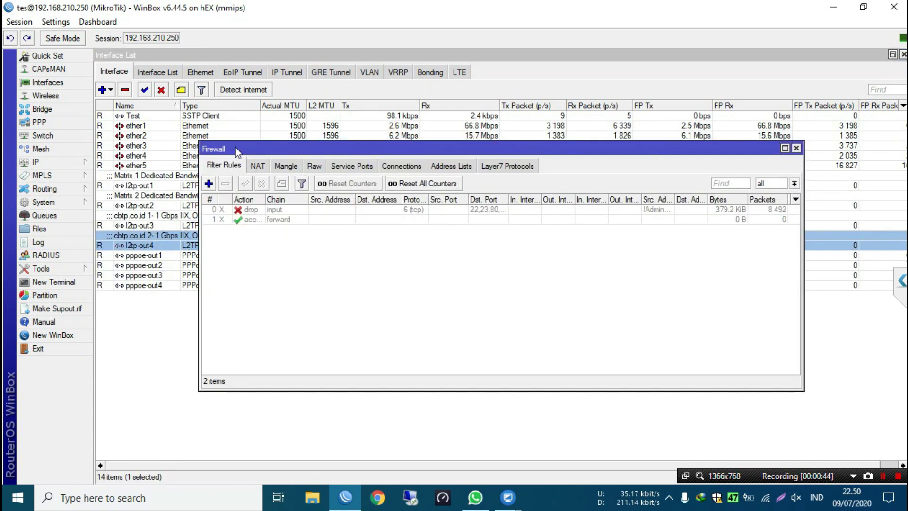
{"action": "left_click", "coordinate": [255, 167]}
{"action": "left_click", "coordinate": [289, 167]}
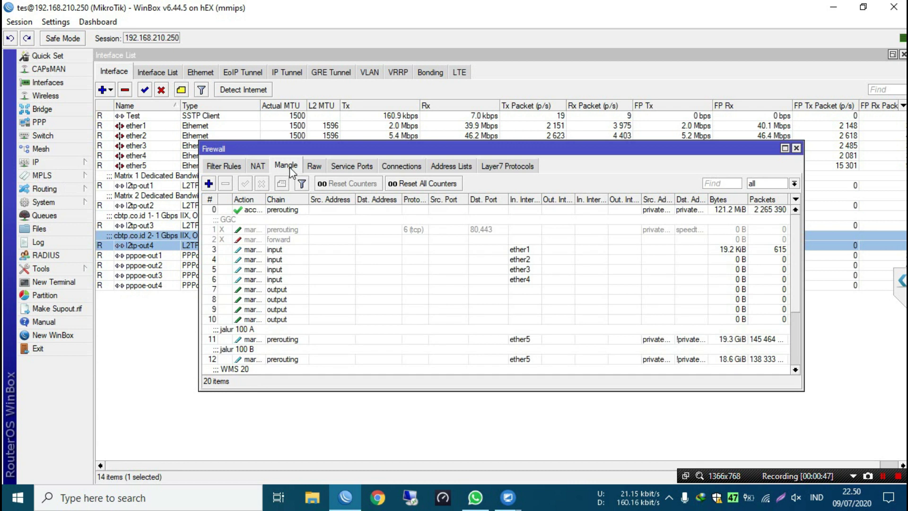
{"action": "double_click", "coordinate": [276, 148]}
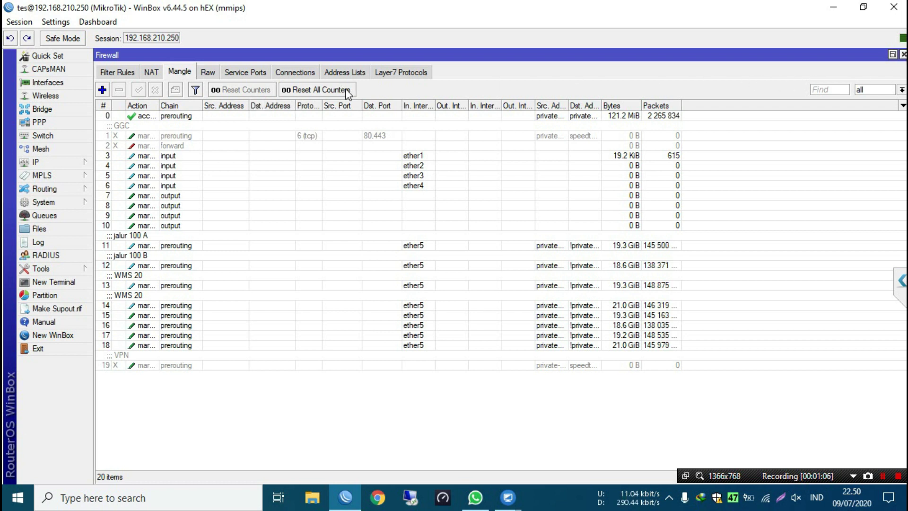
Step: Filter the firewall Address Lists to private_local, after trying private-lokal and private_ip
{"action": "left_click", "coordinate": [344, 70]}
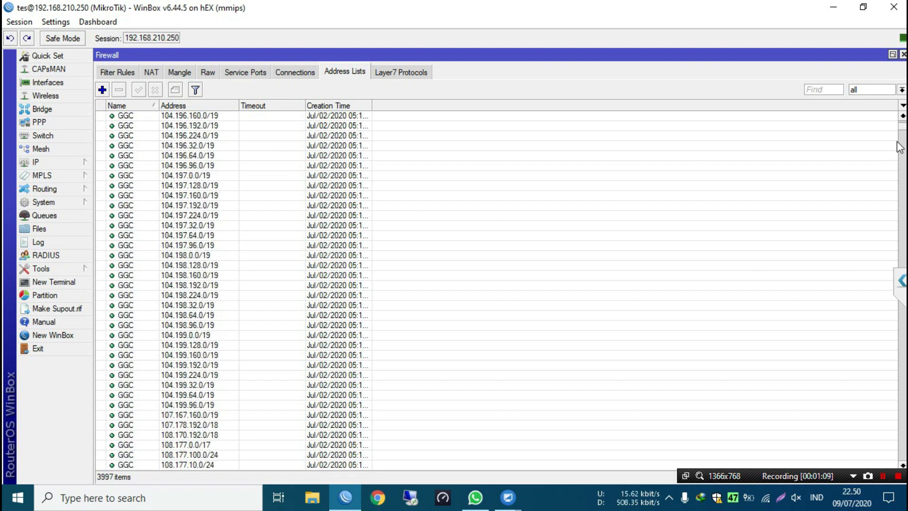
{"action": "mouse_move", "coordinate": [902, 133]}
{"action": "left_mouse_down"}
{"action": "mouse_move", "coordinate": [902, 475]}
{"action": "mouse_move", "coordinate": [902, 116]}
{"action": "left_mouse_up"}
{"action": "left_click", "coordinate": [881, 90]}
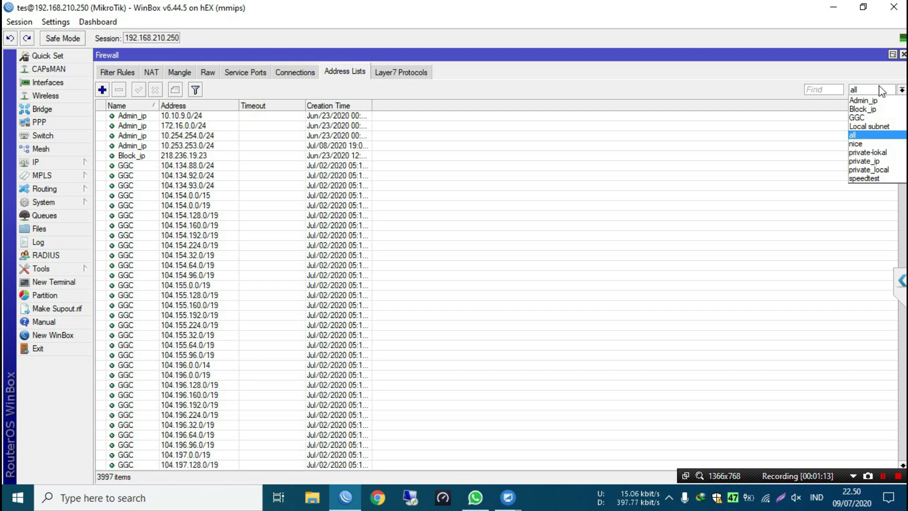
{"action": "left_click", "coordinate": [875, 152]}
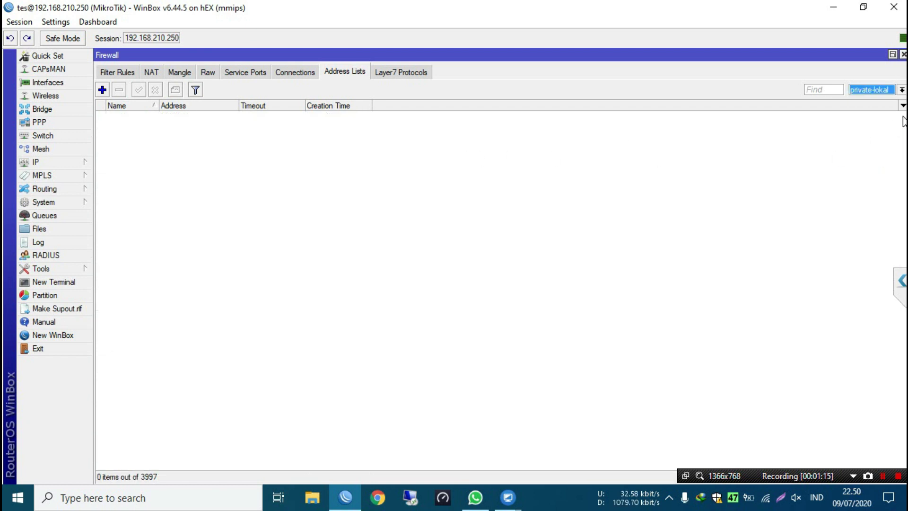
{"action": "left_click", "coordinate": [899, 90]}
{"action": "left_click", "coordinate": [875, 161]}
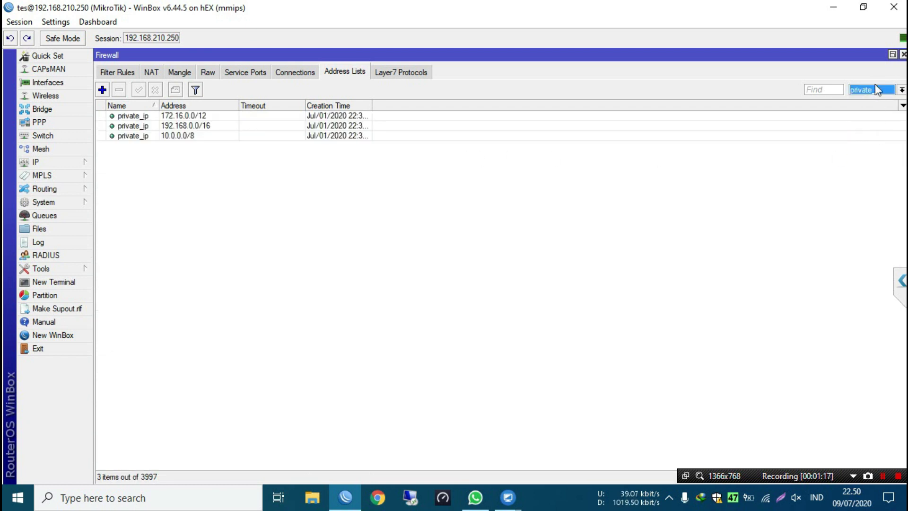
{"action": "left_click", "coordinate": [899, 90]}
{"action": "left_click", "coordinate": [865, 171]}
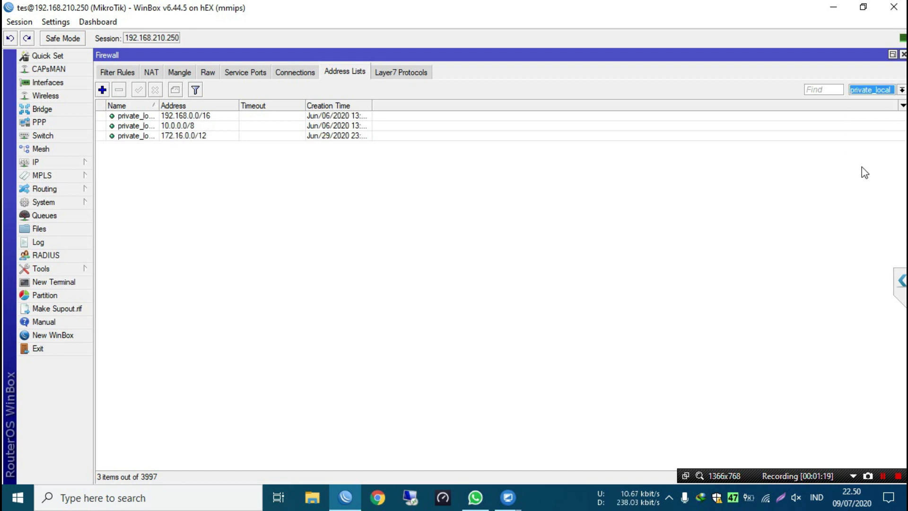
{"action": "left_click", "coordinate": [61, 162]}
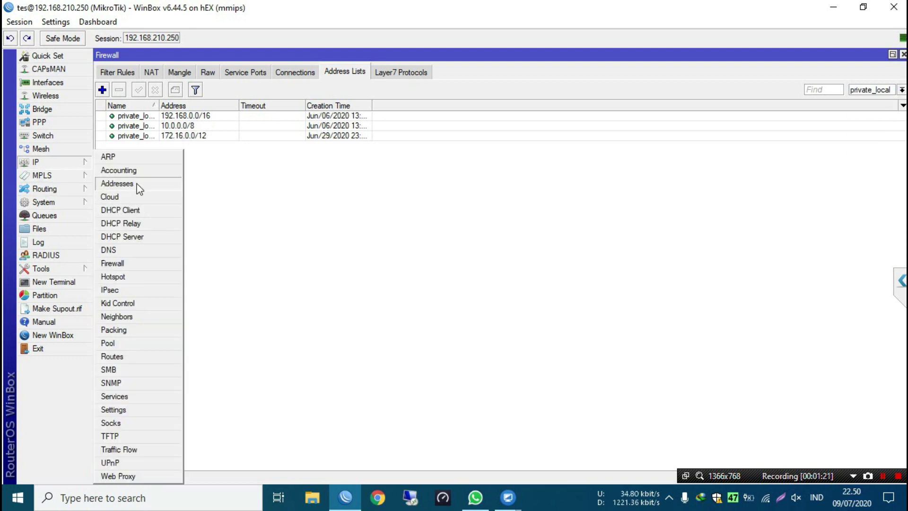
Step: Open the IP Address List and select the 10.253.253.1/30 address on ether5
{"action": "left_click", "coordinate": [117, 184]}
{"action": "left_click_drag", "start_coordinate": [455, 163], "coordinate": [540, 132]}
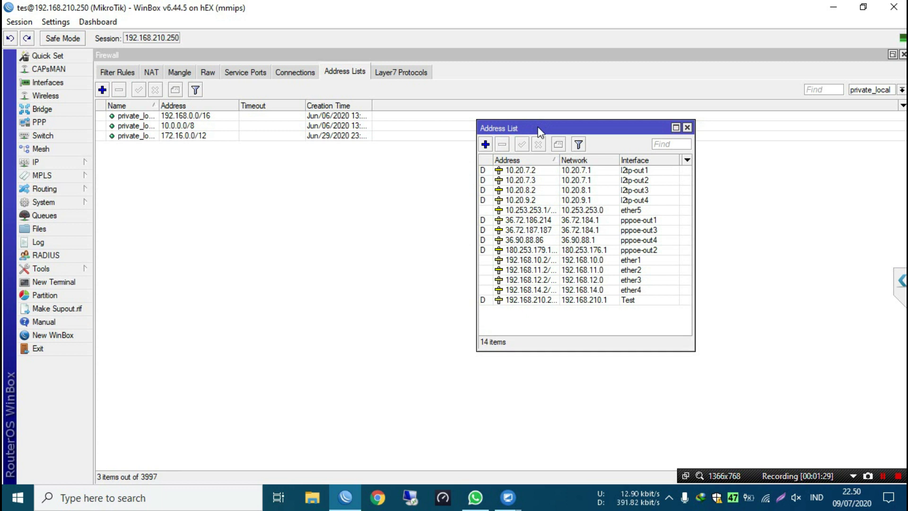
{"action": "left_click", "coordinate": [624, 210]}
{"action": "left_click_drag", "start_coordinate": [560, 160], "coordinate": [586, 161]}
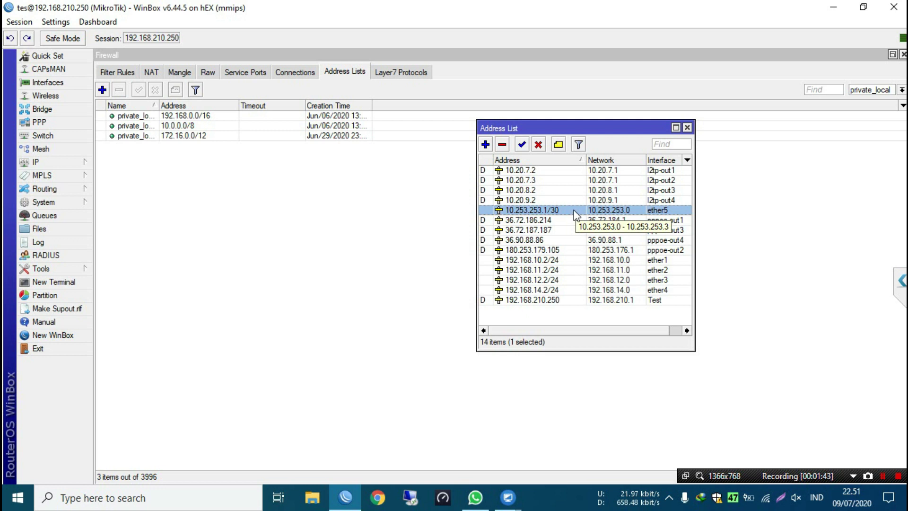
Step: Inspect the ether5 address in its edit dialog, cancel without changes, and close the list
{"action": "double_click", "coordinate": [545, 212]}
{"action": "left_click", "coordinate": [486, 210]}
{"action": "key", "text": "Tab"}
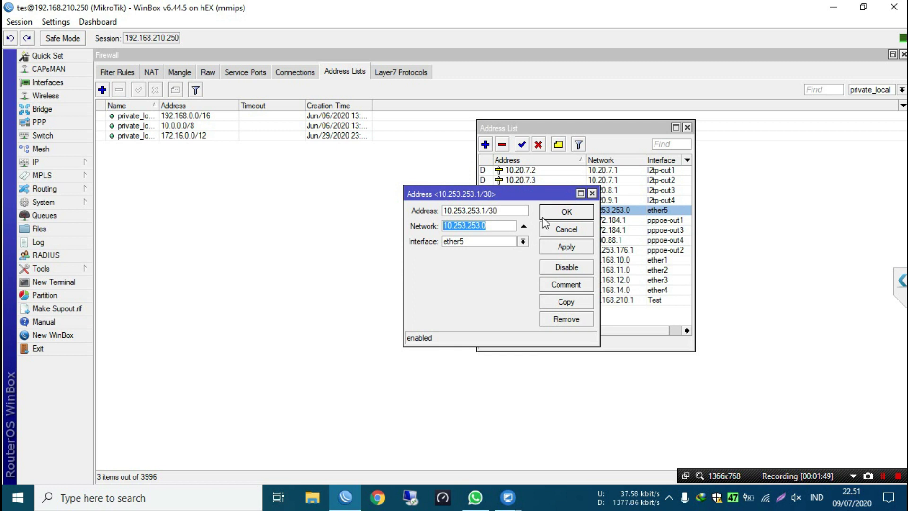
{"action": "left_click", "coordinate": [578, 235]}
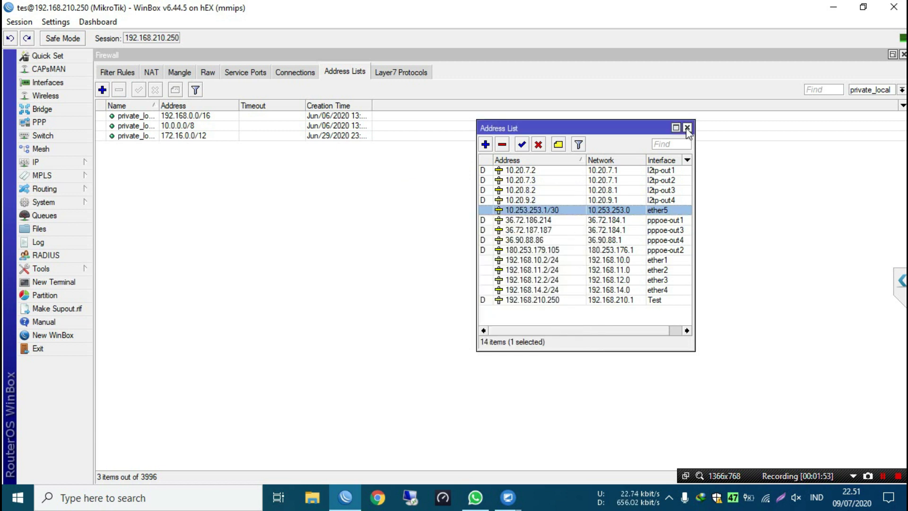
{"action": "left_click", "coordinate": [688, 128]}
Step: Return to the Firewall's Mangle rules
{"action": "left_click", "coordinate": [183, 72]}
{"action": "left_click", "coordinate": [151, 72]}
{"action": "left_click", "coordinate": [182, 72]}
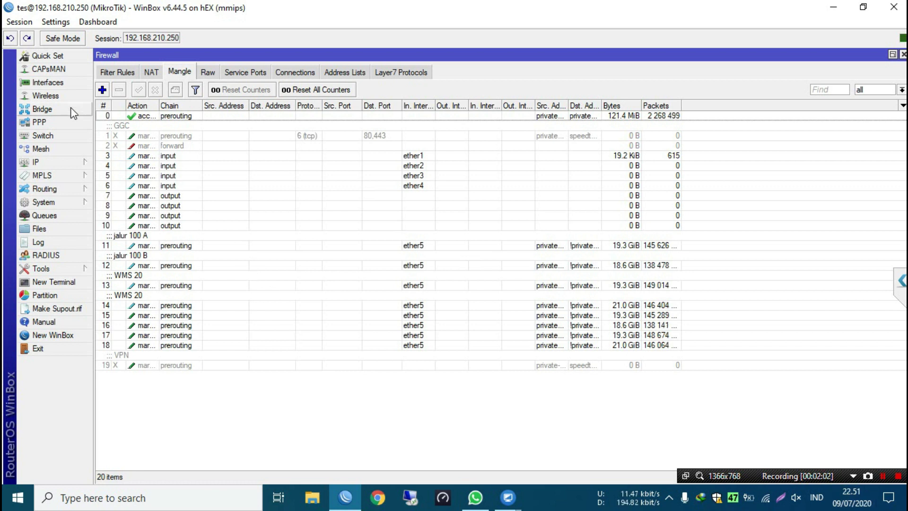
Step: Review the Test interface's Dial Out settings and connection status, including its local address
{"action": "left_click", "coordinate": [67, 85]}
{"action": "double_click", "coordinate": [152, 116]}
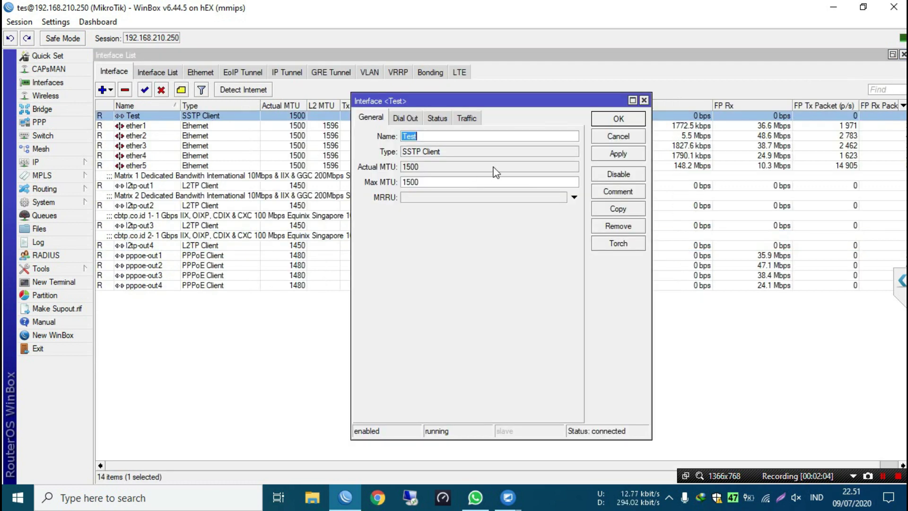
{"action": "left_click", "coordinate": [406, 118]}
{"action": "left_click", "coordinate": [436, 119]}
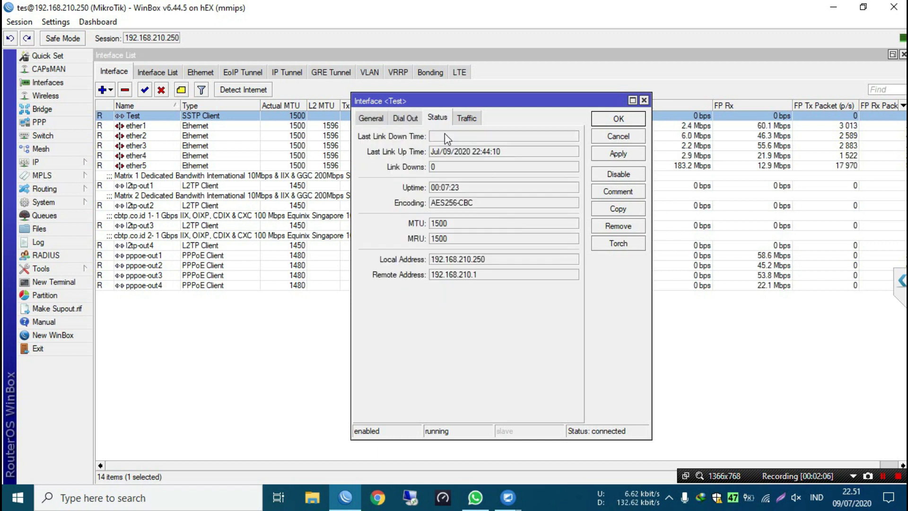
{"action": "left_click", "coordinate": [484, 259]}
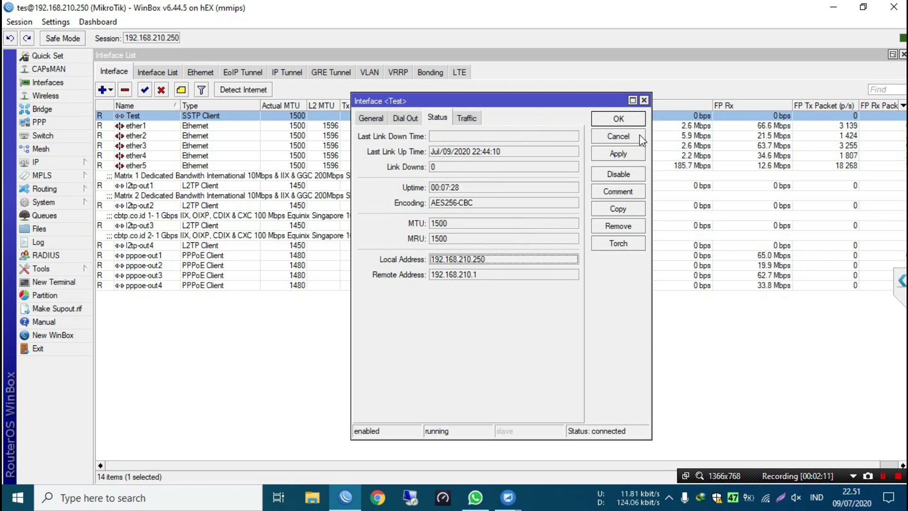
Step: Close the Test settings and open the IP Route List
{"action": "left_click", "coordinate": [607, 136]}
{"action": "left_click", "coordinate": [66, 161]}
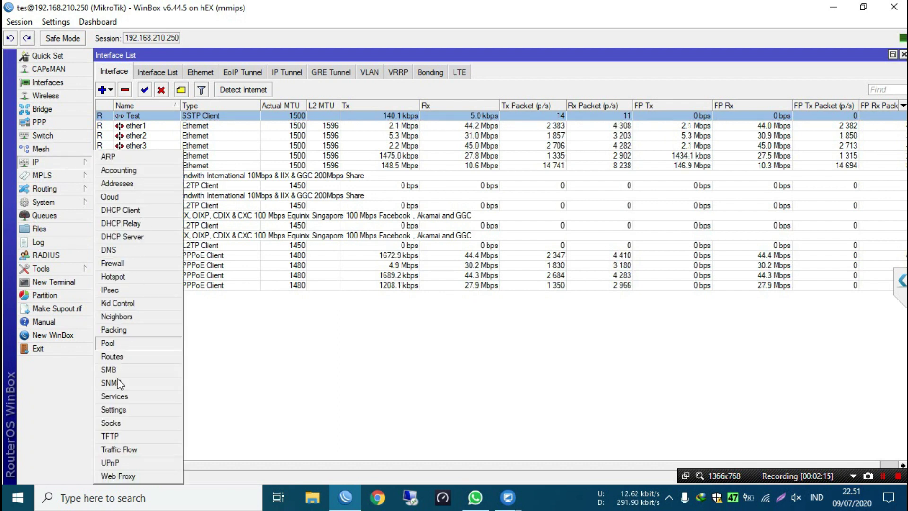
{"action": "left_click", "coordinate": [116, 357]}
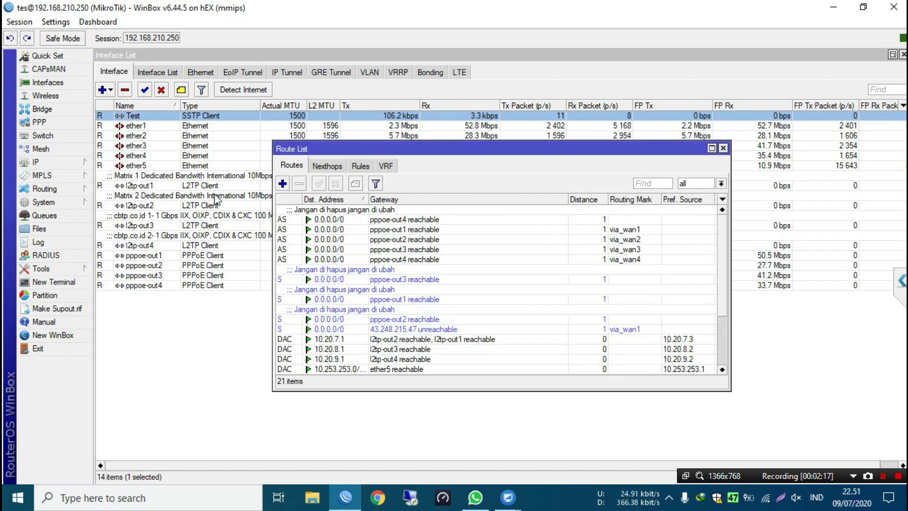
Step: Maximize the Route List and look over the pppoe-out3 default and unreachable 43.248.215.47 routes
{"action": "double_click", "coordinate": [361, 149]}
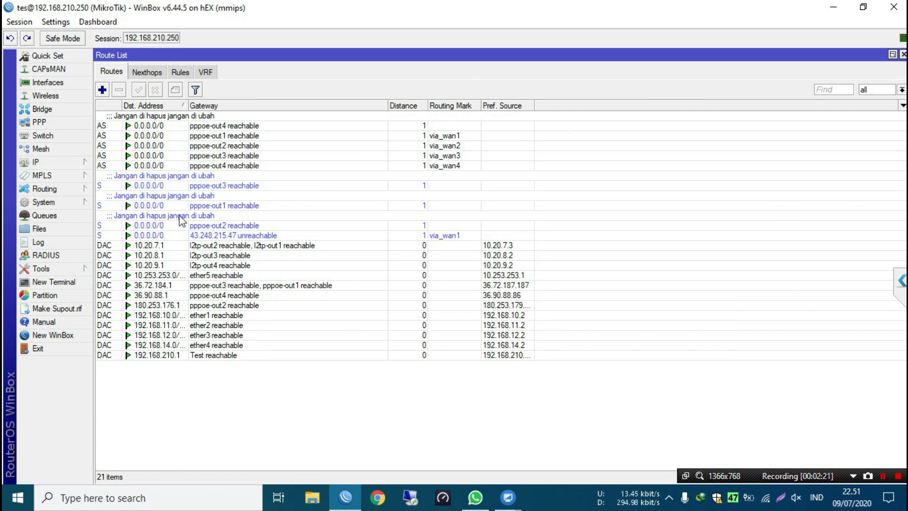
{"action": "left_click", "coordinate": [194, 187]}
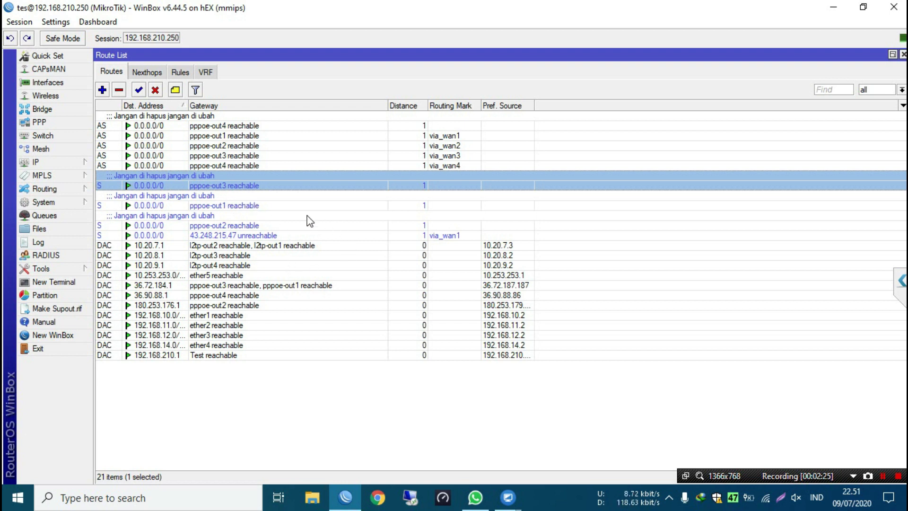
{"action": "left_click", "coordinate": [246, 237]}
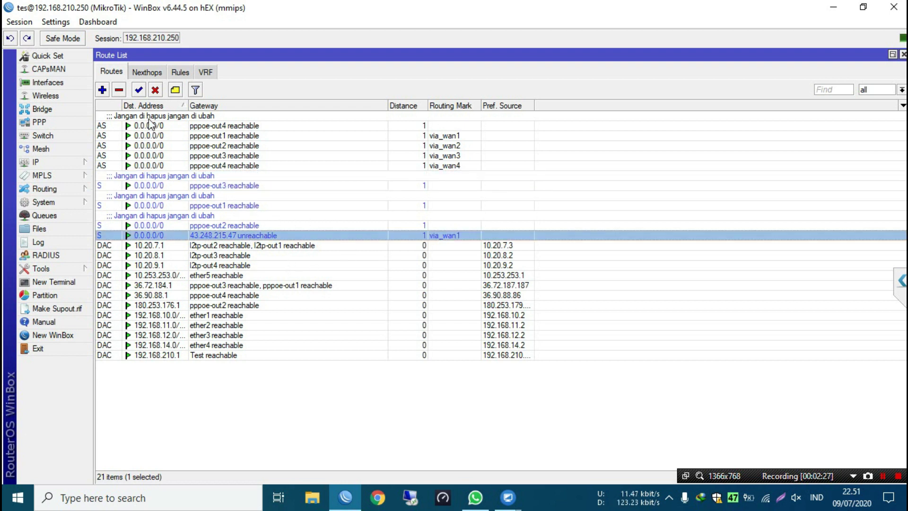
Step: Start a new route with pppoe-out1 as its gateway
{"action": "left_click", "coordinate": [103, 91]}
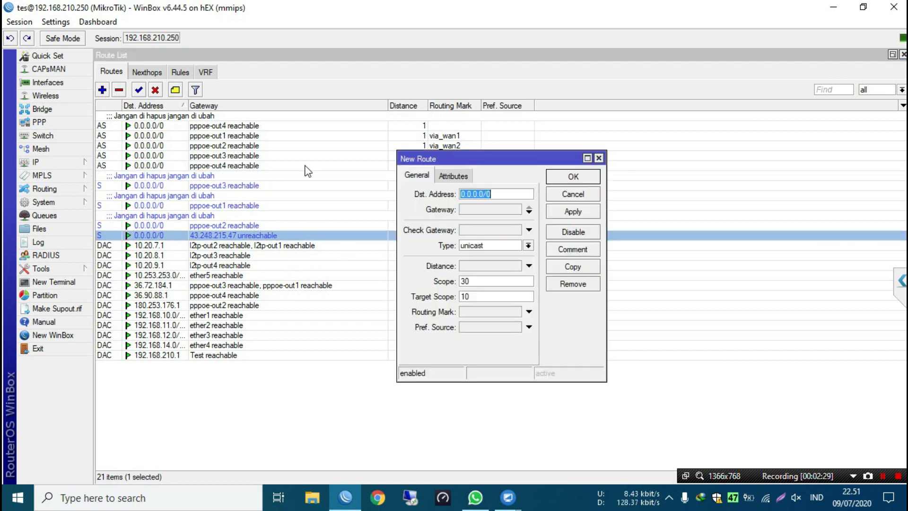
{"action": "left_click", "coordinate": [491, 209]}
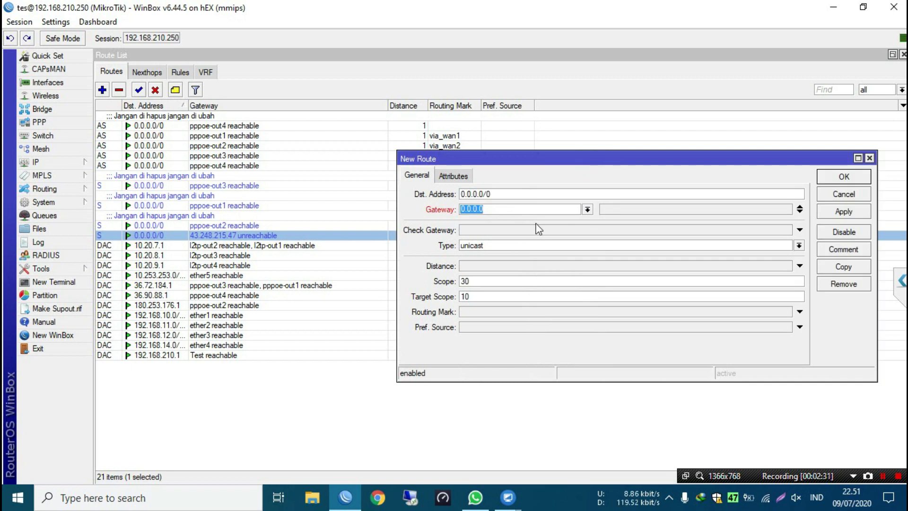
{"action": "left_click", "coordinate": [587, 210]}
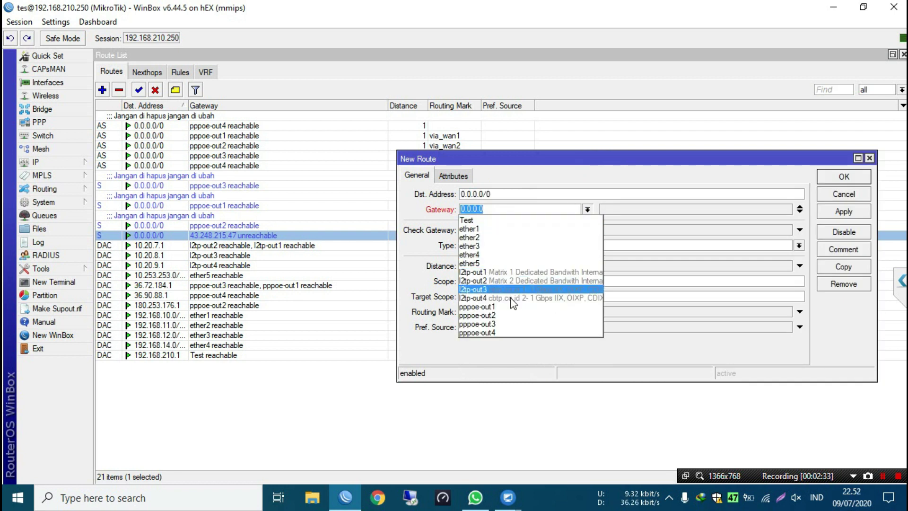
{"action": "left_click", "coordinate": [522, 311]}
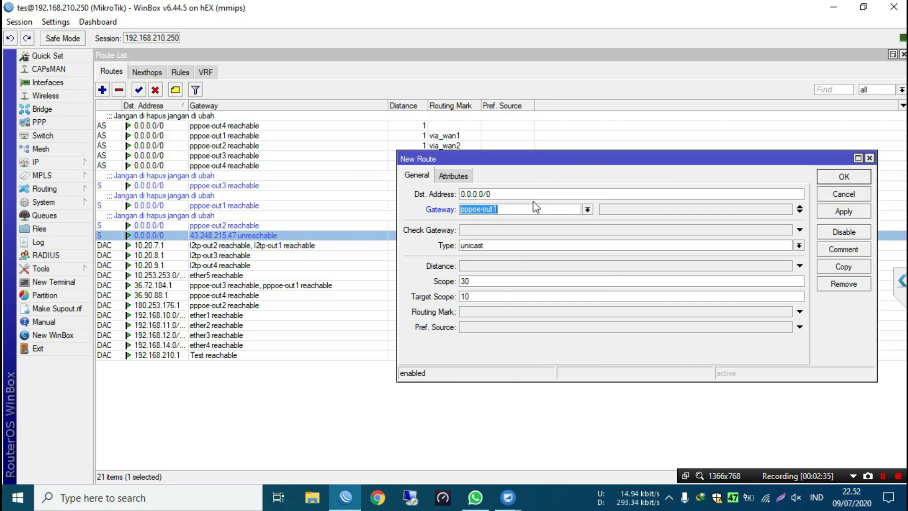
Step: Check the address assigned to pppoe-out4 in IP > Addresses
{"action": "left_click", "coordinate": [53, 83]}
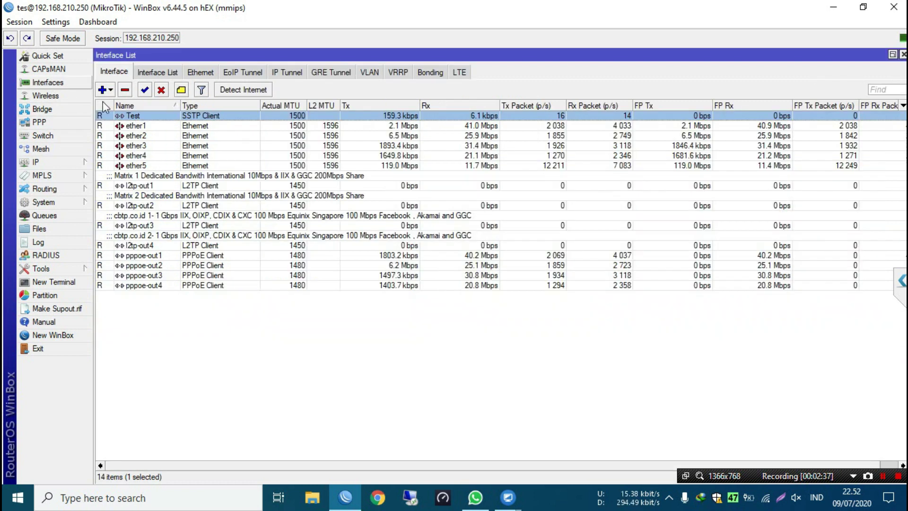
{"action": "left_click", "coordinate": [60, 166]}
{"action": "left_click", "coordinate": [129, 184]}
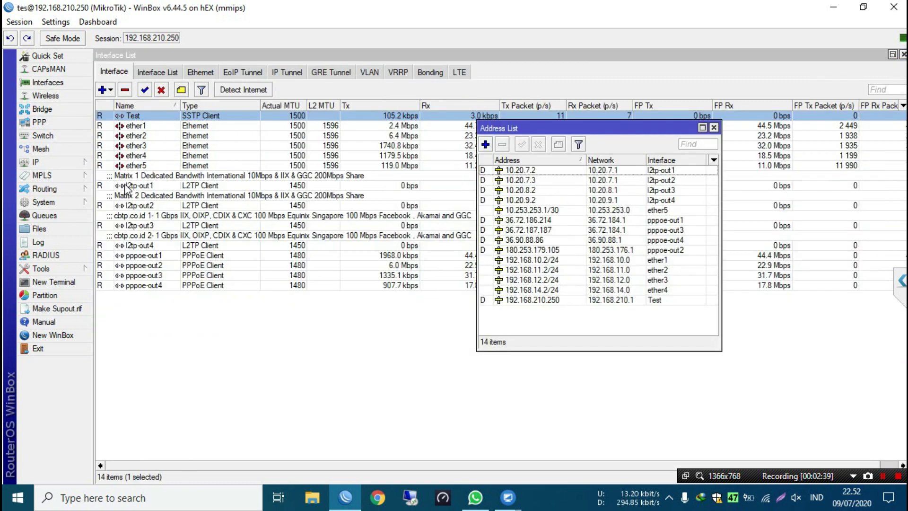
{"action": "left_click", "coordinate": [574, 241]}
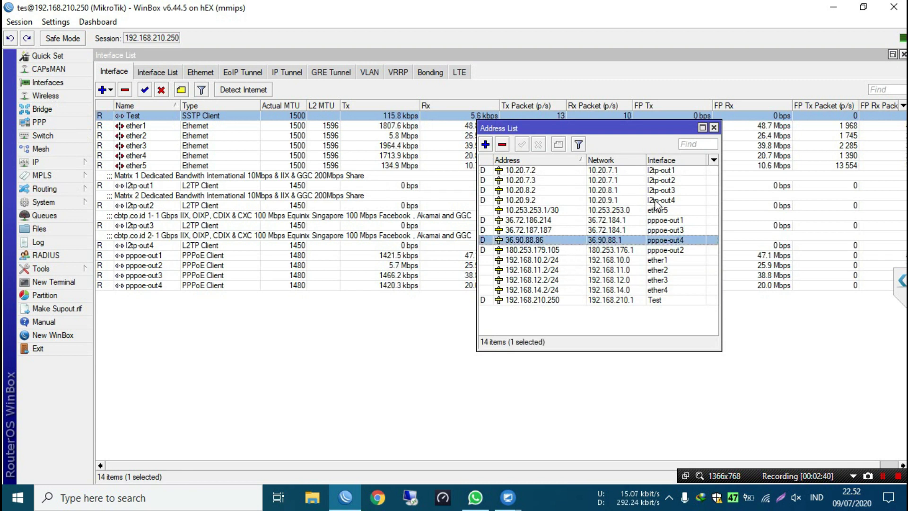
{"action": "left_click", "coordinate": [714, 128]}
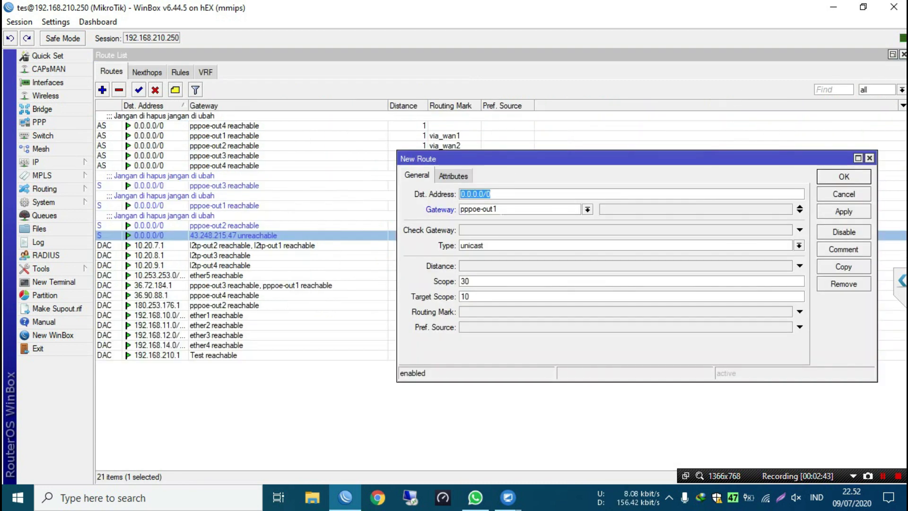
Step: Set the new route's gateway to pppoe-out4 and destination 36.65.0.0/16, and confirm it
{"action": "left_click", "coordinate": [587, 210]}
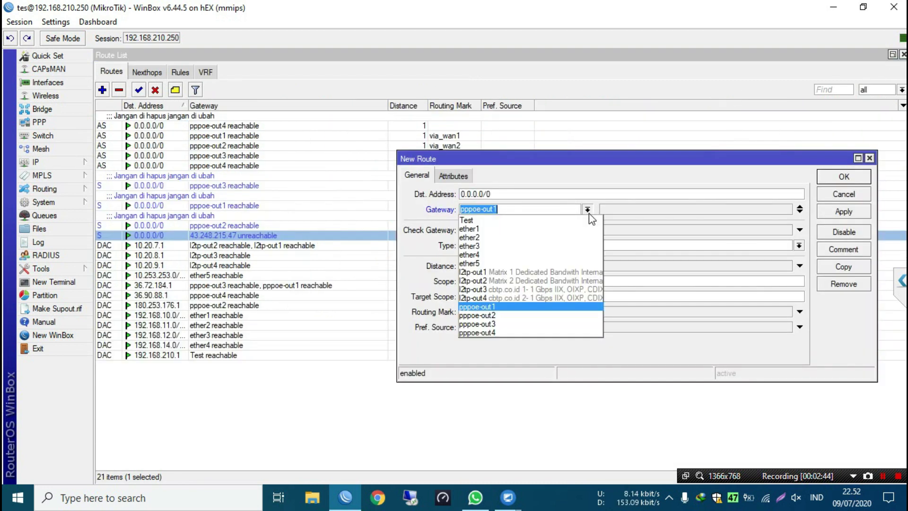
{"action": "left_click", "coordinate": [498, 328]}
{"action": "key", "text": "shift+Tab"}
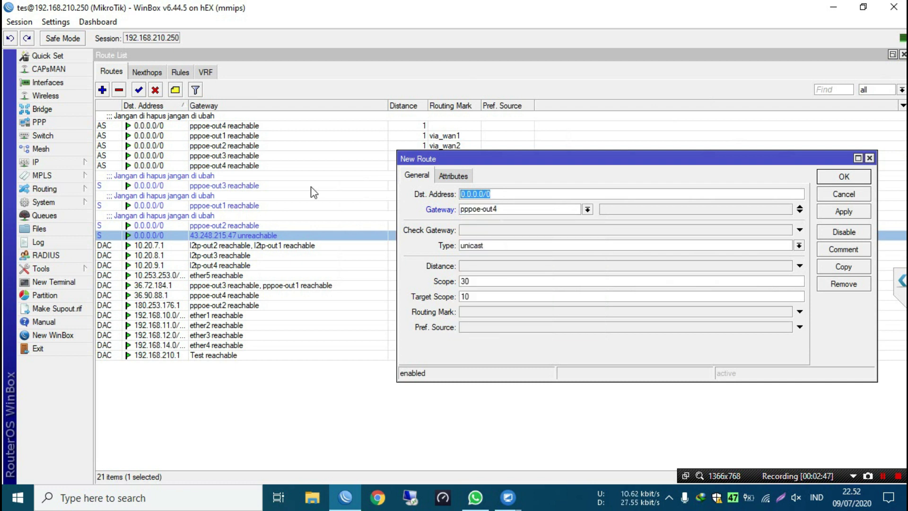
{"action": "type", "text": "36.65.0.0/"}
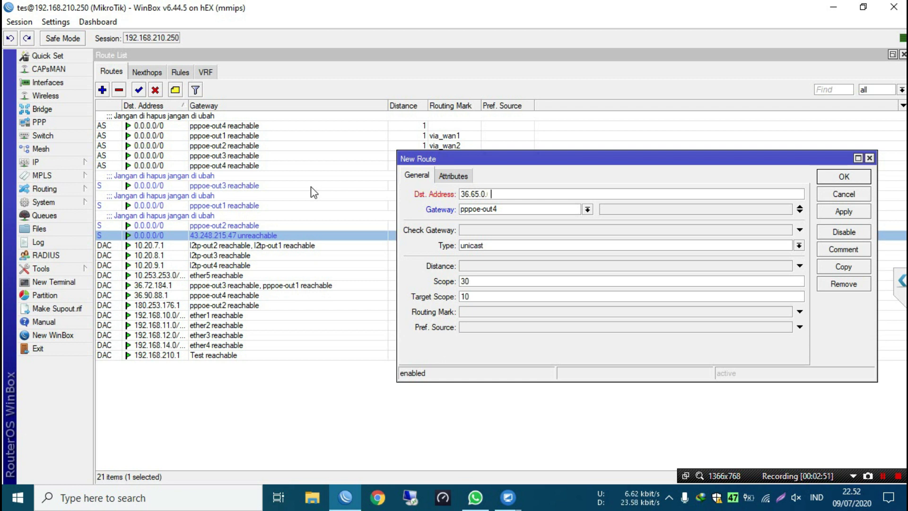
{"action": "type", "text": "26"}
{"action": "key", "text": "Return"}
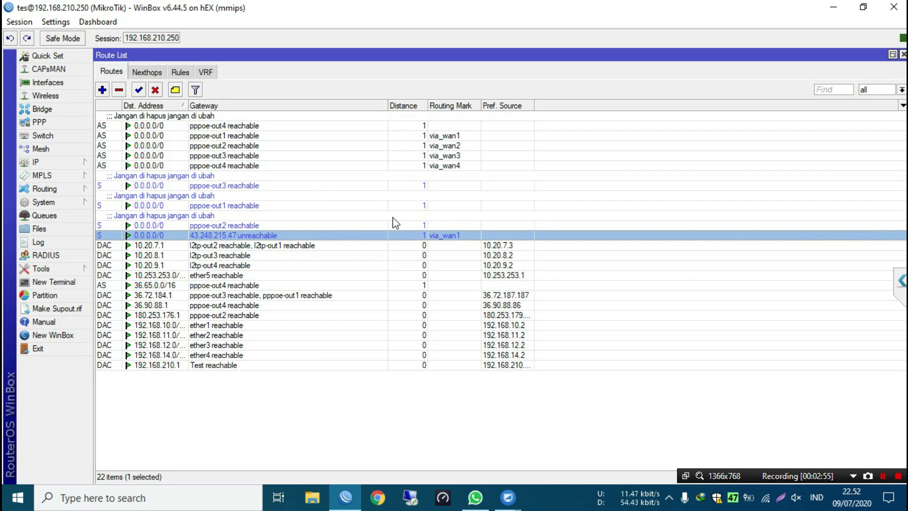
{"action": "left_click", "coordinate": [903, 54]}
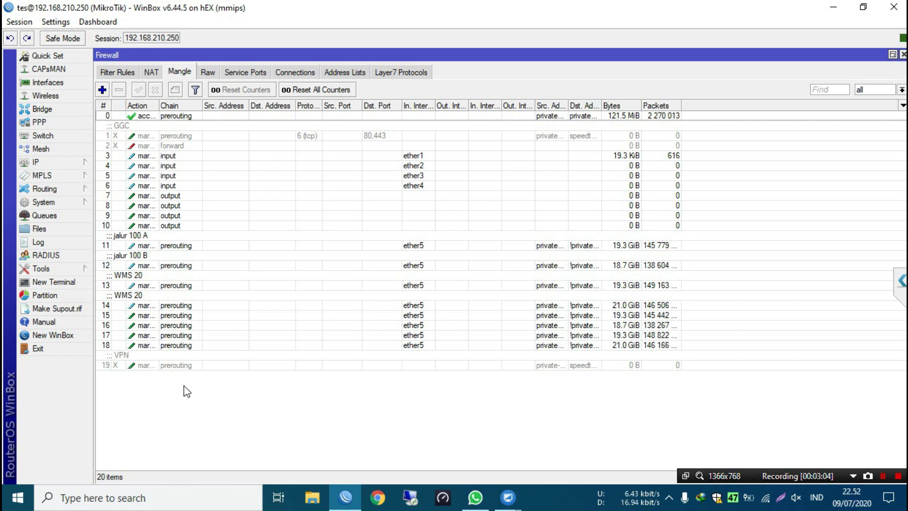
Step: Select all 20 mangle rules and disable them, then bring up the Interface List
{"action": "left_click", "coordinate": [186, 356]}
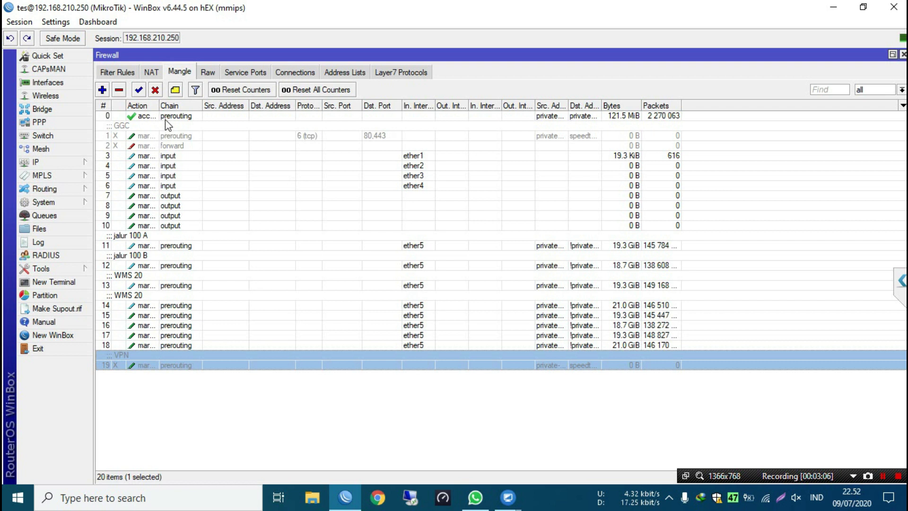
{"action": "left_click", "coordinate": [170, 118], "text": "shift"}
{"action": "left_click", "coordinate": [155, 90]}
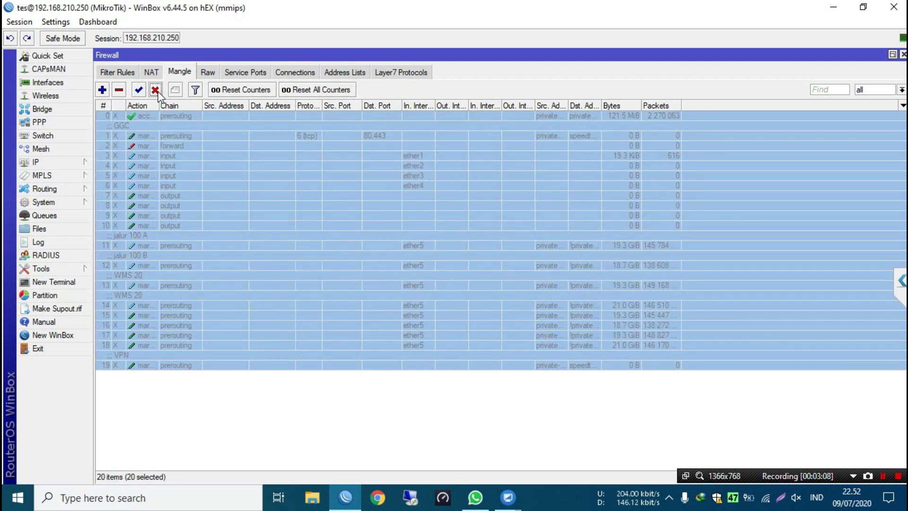
{"action": "left_click", "coordinate": [41, 85]}
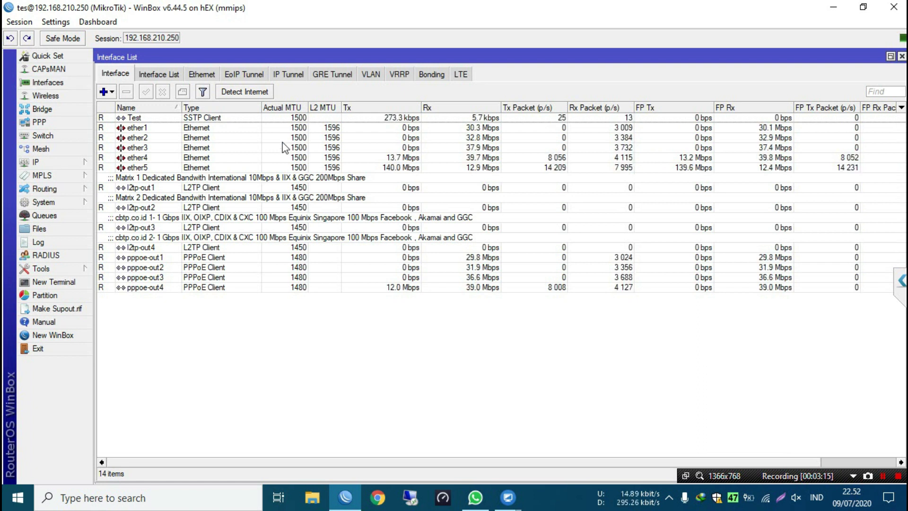
{"action": "left_click", "coordinate": [71, 162]}
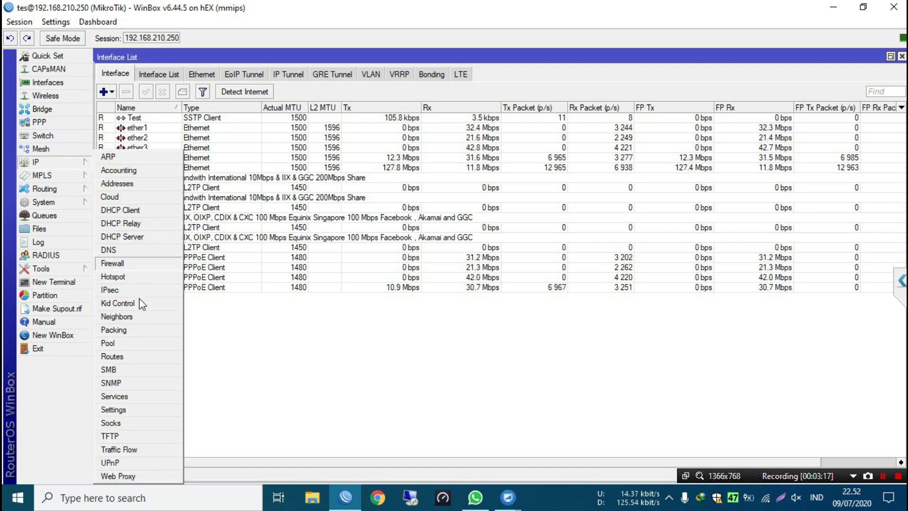
Step: Switch the first 0.0.0.0/0 route's gateway from pppoe-out4 to pppoe-out2 and save it
{"action": "left_click", "coordinate": [130, 353]}
{"action": "double_click", "coordinate": [324, 129]}
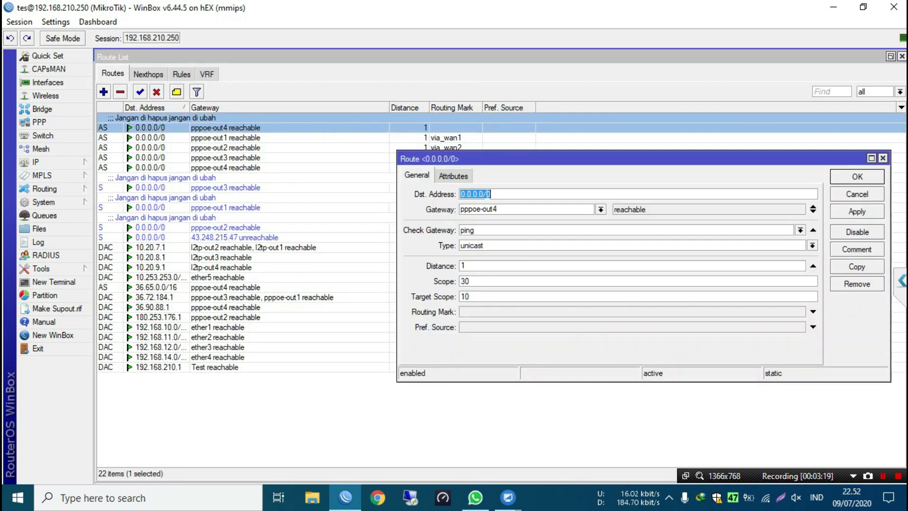
{"action": "left_click", "coordinate": [599, 210]}
{"action": "left_click", "coordinate": [477, 315]}
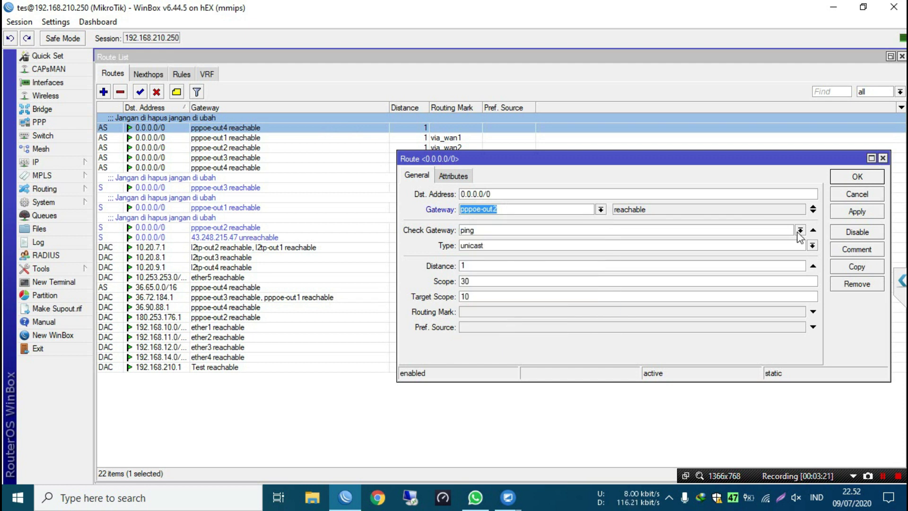
{"action": "left_click", "coordinate": [850, 211]}
{"action": "left_click", "coordinate": [854, 181]}
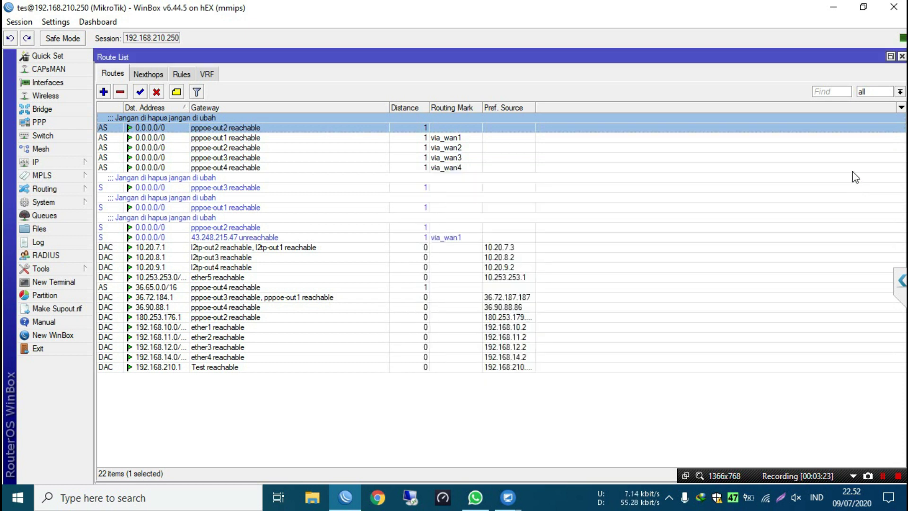
{"action": "left_click", "coordinate": [902, 56]}
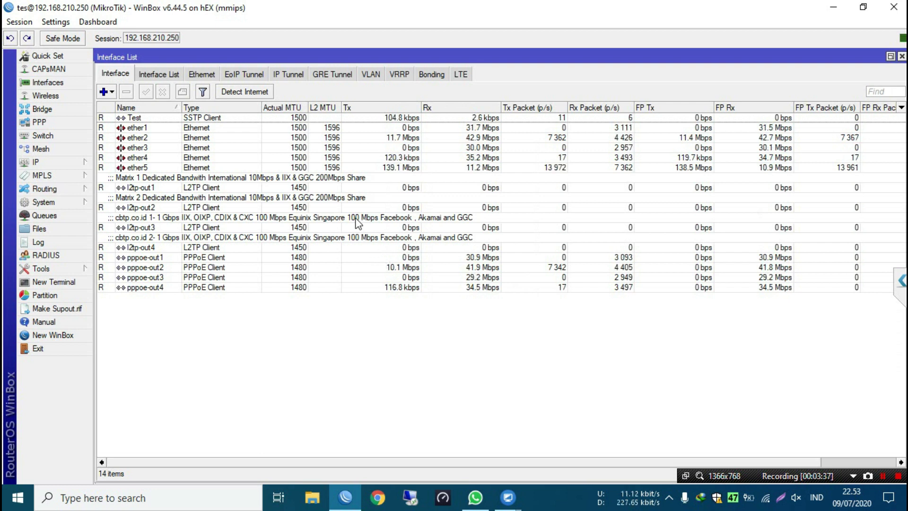
Step: Copy l2tp-out1's Connect To address 43.248.215.47 from its Dial Out settings
{"action": "left_click", "coordinate": [891, 57]}
{"action": "left_click_drag", "start_coordinate": [871, 140], "coordinate": [833, 17]}
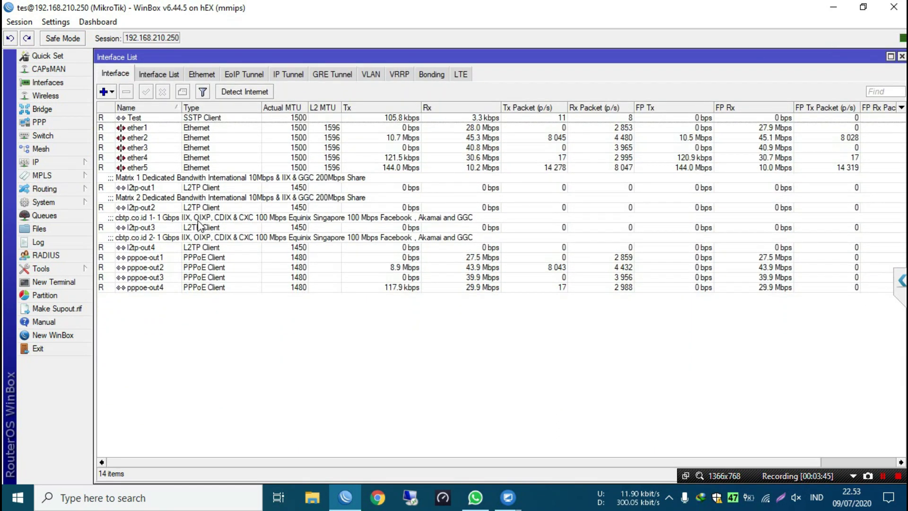
{"action": "double_click", "coordinate": [171, 187]}
{"action": "left_click", "coordinate": [406, 142]}
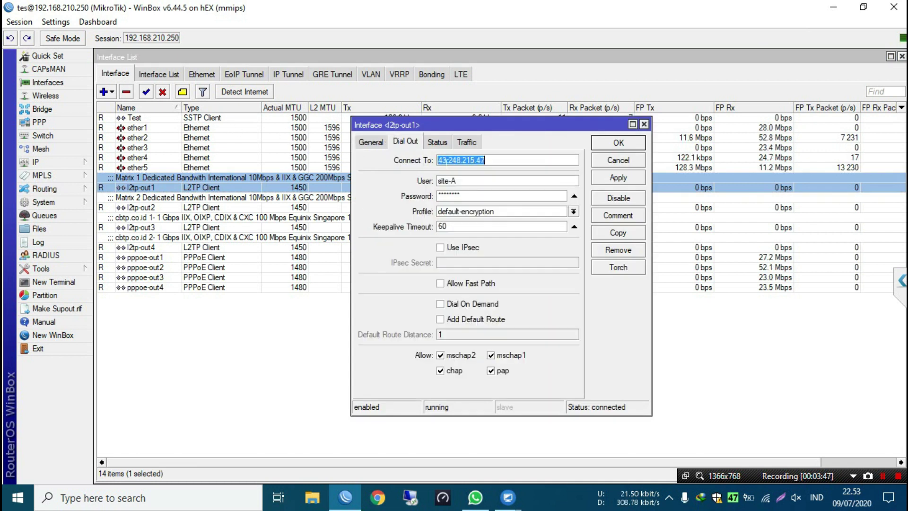
{"action": "right_click", "coordinate": [452, 161]}
{"action": "left_click", "coordinate": [479, 182]}
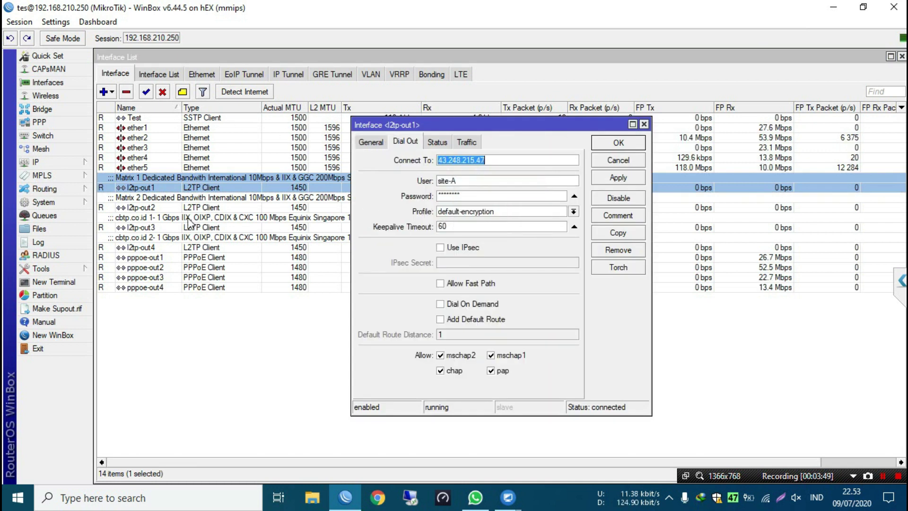
Step: Review the dial-out targets of l2tp-out2, l2tp-out3 and l2tp-out4, closing each without changes
{"action": "double_click", "coordinate": [165, 208]}
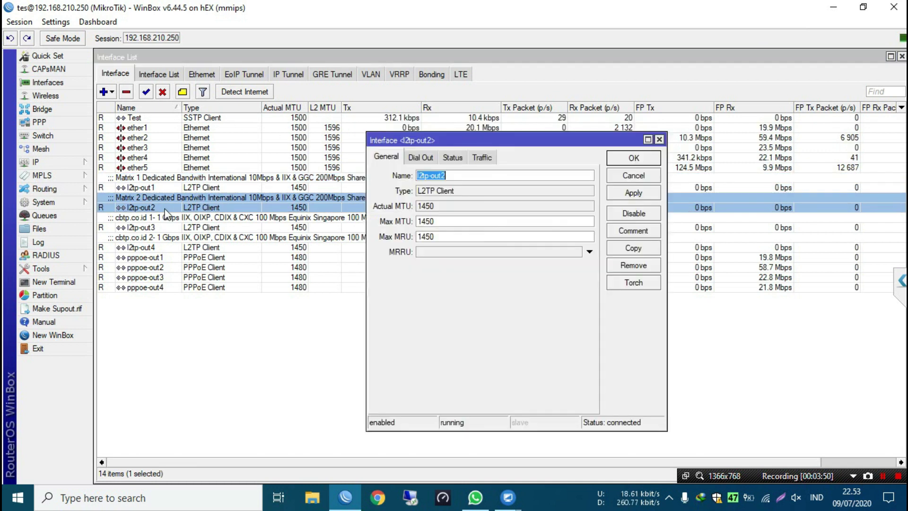
{"action": "left_click", "coordinate": [427, 158]}
{"action": "left_click", "coordinate": [630, 178]}
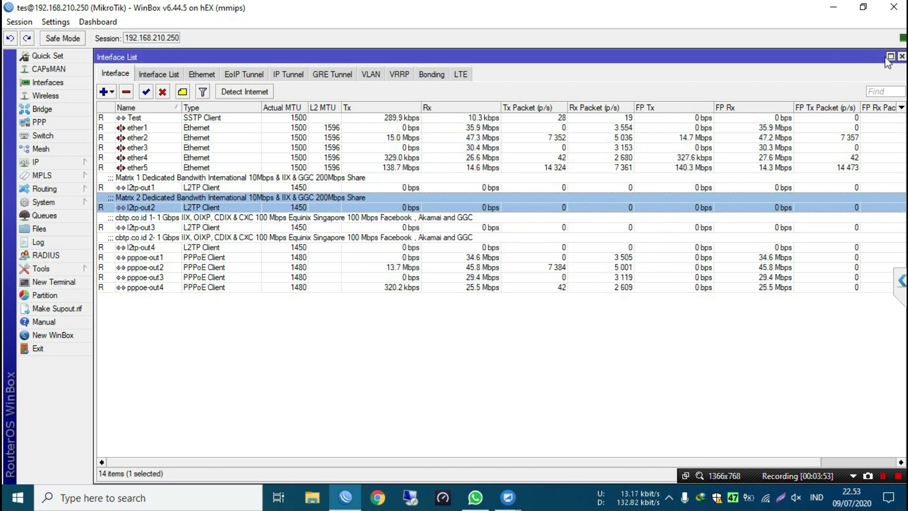
{"action": "double_click", "coordinate": [414, 227]}
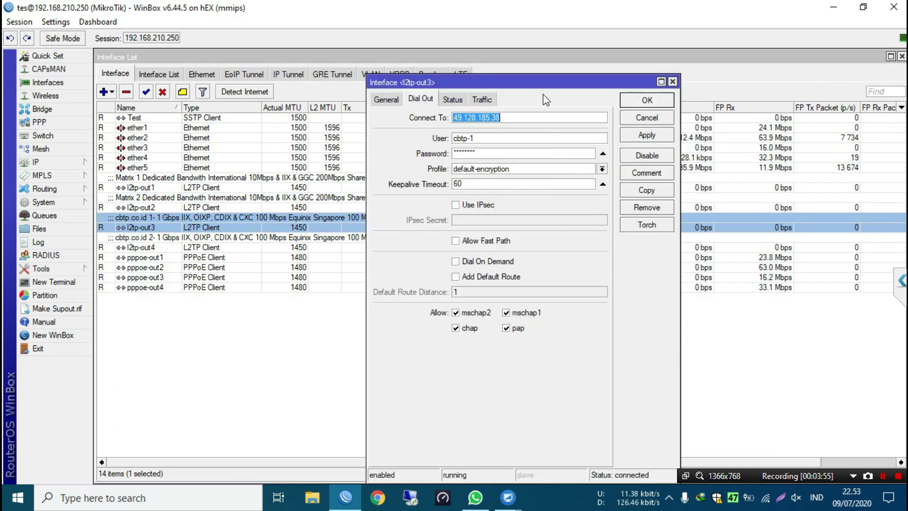
{"action": "left_click", "coordinate": [631, 117]}
{"action": "double_click", "coordinate": [389, 247]}
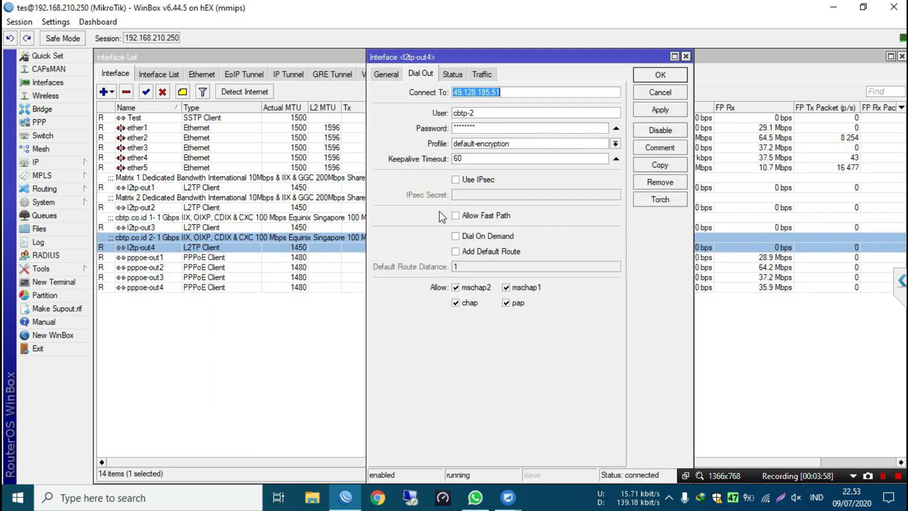
{"action": "left_click", "coordinate": [659, 92]}
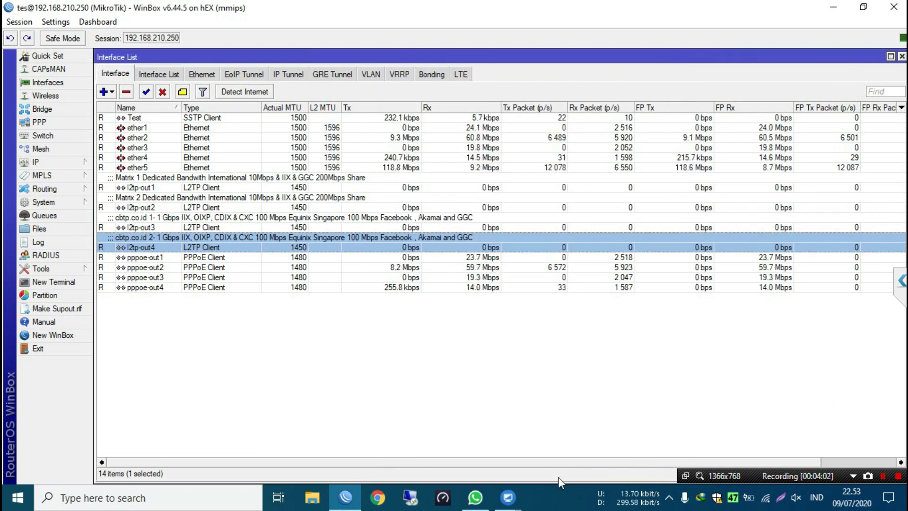
Step: Shrink the Interface List to the upper half and close the l2tp-out1 properties
{"action": "left_click_drag", "start_coordinate": [473, 483], "coordinate": [474, 307]}
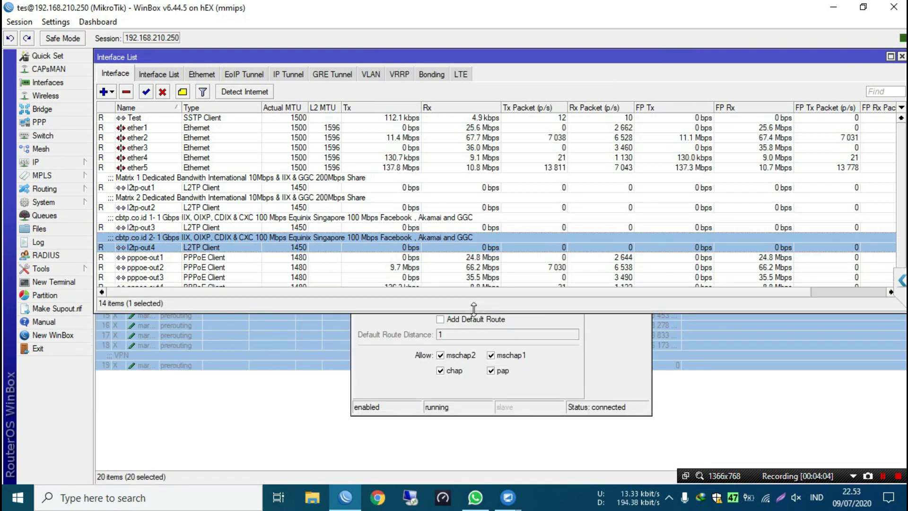
{"action": "left_click", "coordinate": [621, 363]}
{"action": "left_click", "coordinate": [613, 162]}
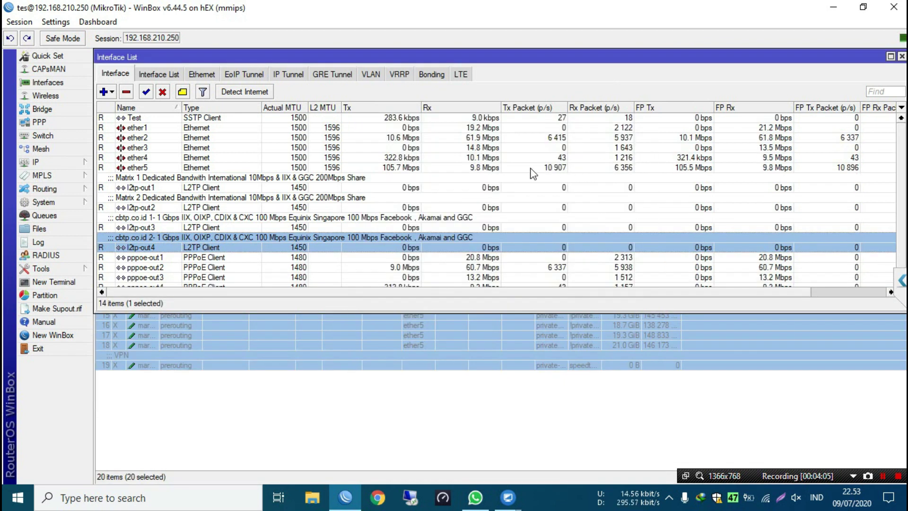
Step: Place the Route List in the lower half and start a new route from the pppoe-out1 via_wan1 entry
{"action": "left_click", "coordinate": [36, 162]}
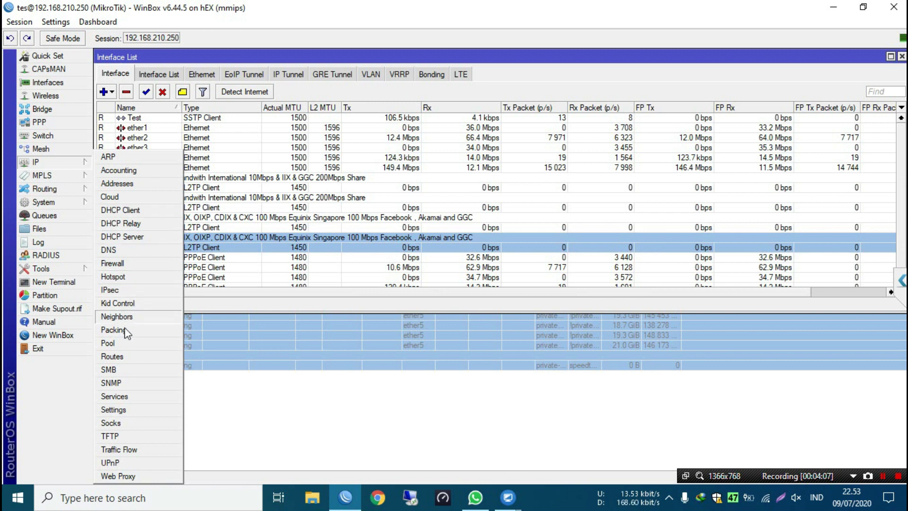
{"action": "left_click", "coordinate": [124, 355]}
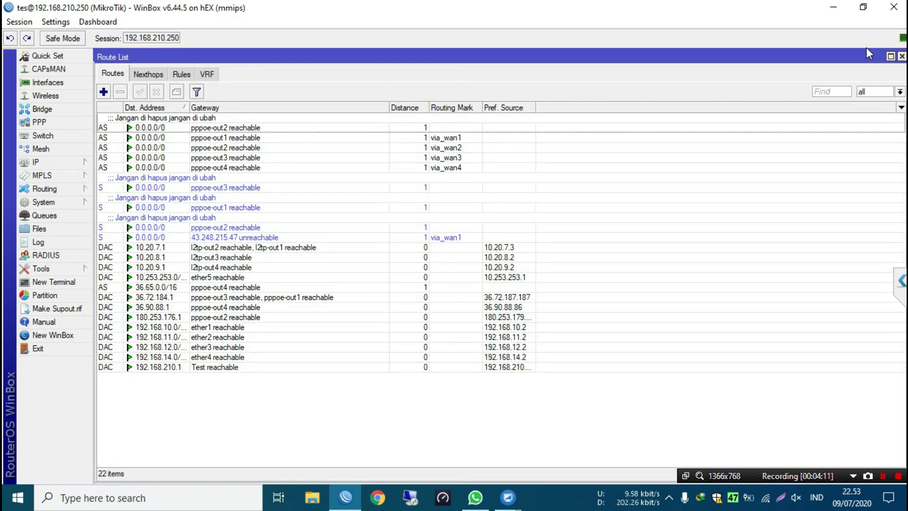
{"action": "left_click_drag", "start_coordinate": [870, 53], "coordinate": [793, 299]}
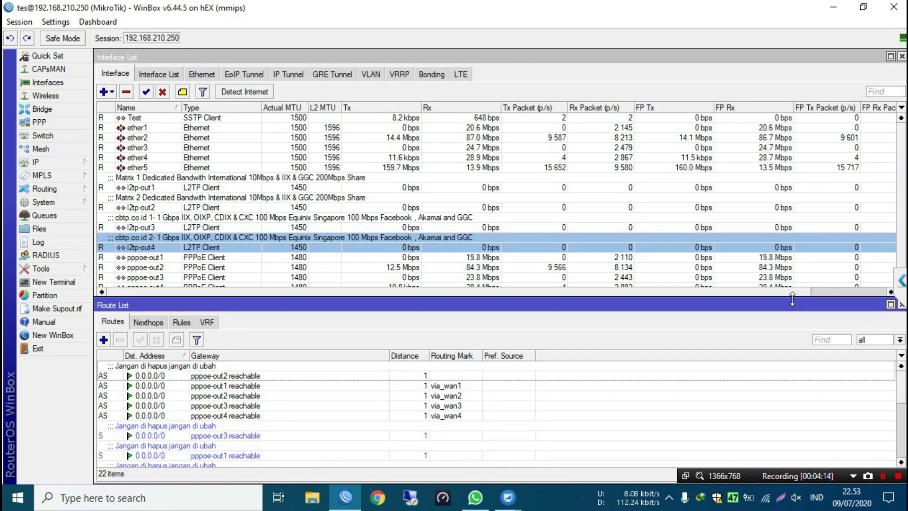
{"action": "left_click", "coordinate": [205, 277]}
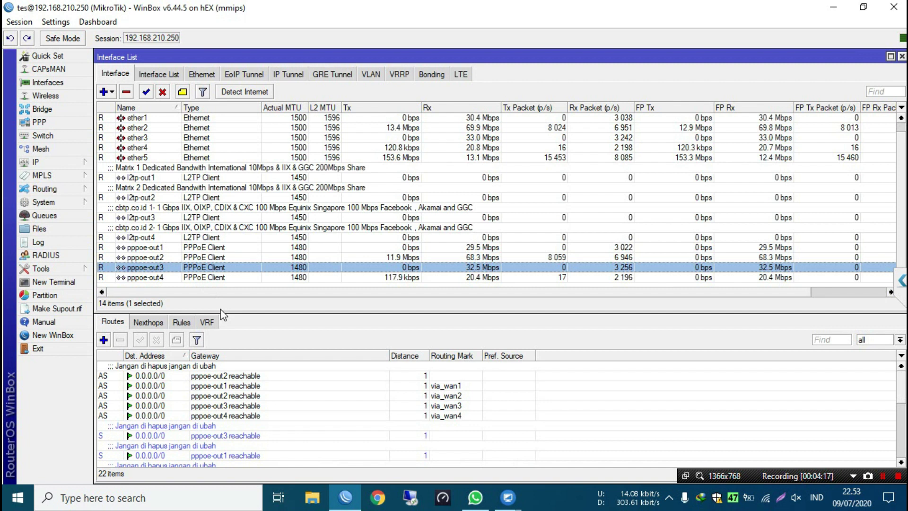
{"action": "left_click_drag", "start_coordinate": [220, 311], "coordinate": [220, 321]}
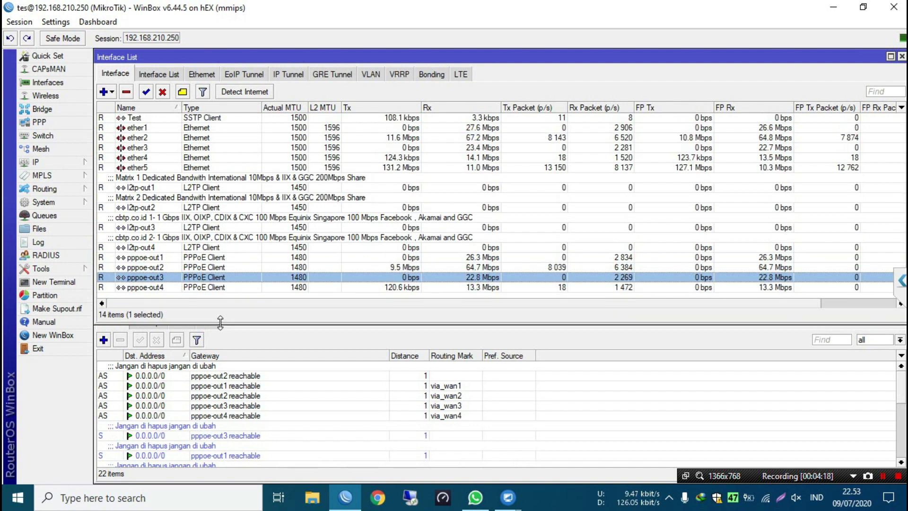
{"action": "left_click", "coordinate": [220, 386]}
{"action": "left_click", "coordinate": [104, 340]}
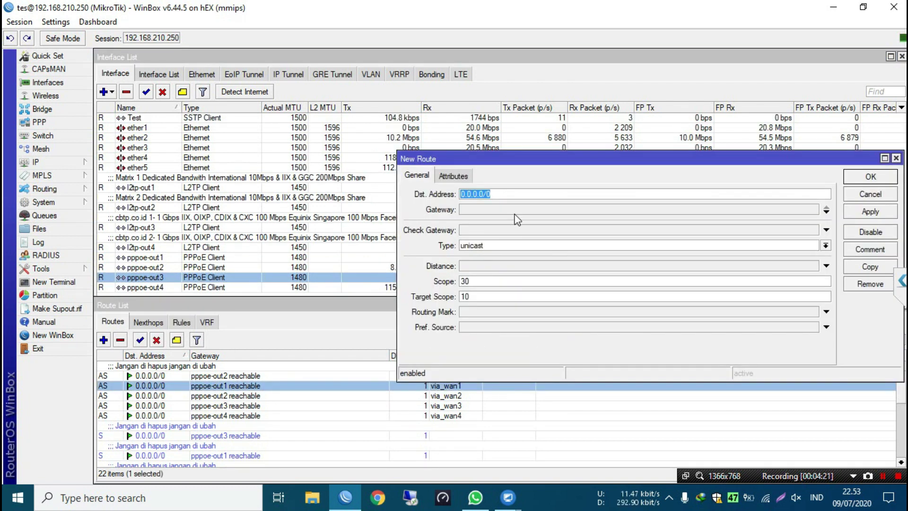
Step: Add a route to 43.248.215.47 with gateway pppoe-out1 and apply it
{"action": "key", "text": "ctrl+v"}
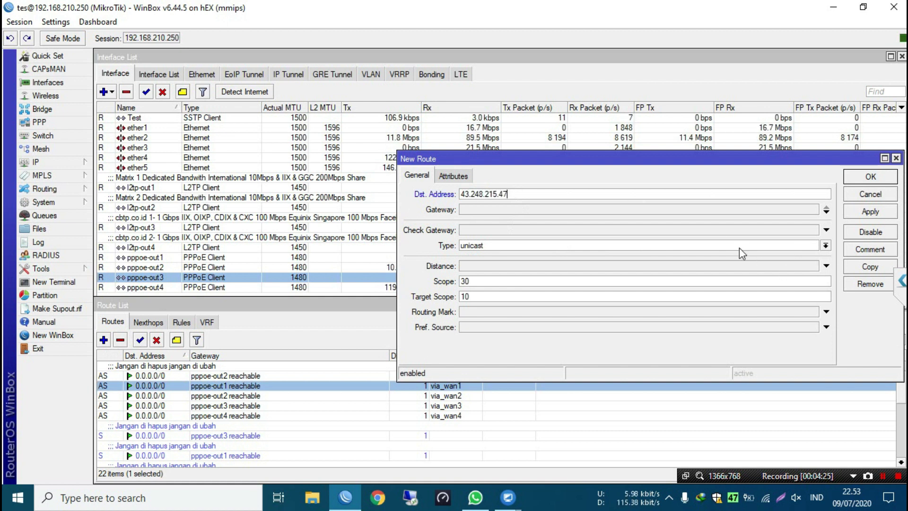
{"action": "left_click", "coordinate": [734, 209]}
{"action": "left_click", "coordinate": [614, 209]}
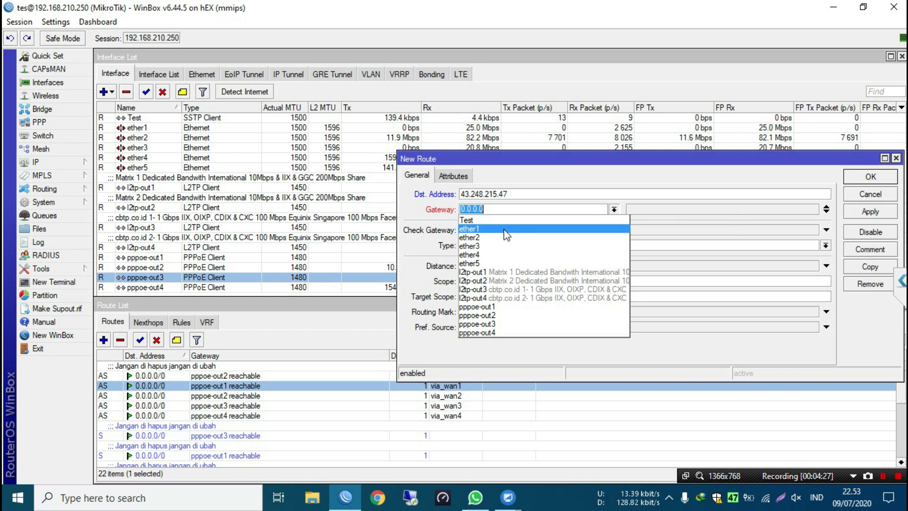
{"action": "left_click", "coordinate": [478, 306]}
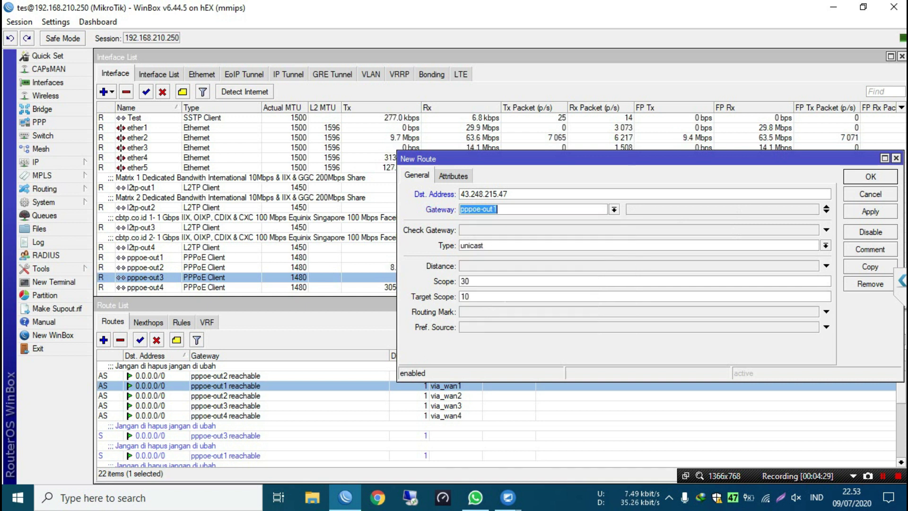
{"action": "left_click", "coordinate": [871, 211]}
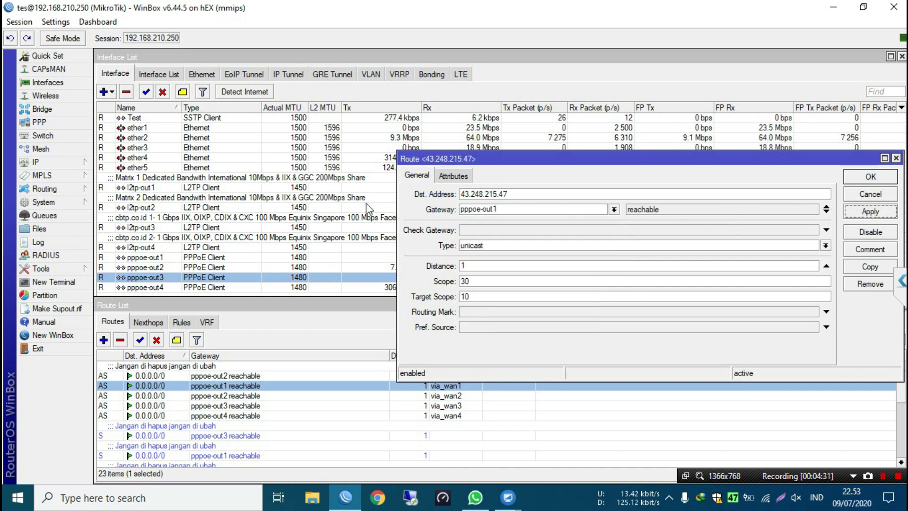
Step: Copy l2tp-out2's server address 43.248.215.8 from its dial-out settings
{"action": "double_click", "coordinate": [182, 209]}
{"action": "right_click", "coordinate": [450, 117]}
{"action": "left_click", "coordinate": [492, 138]}
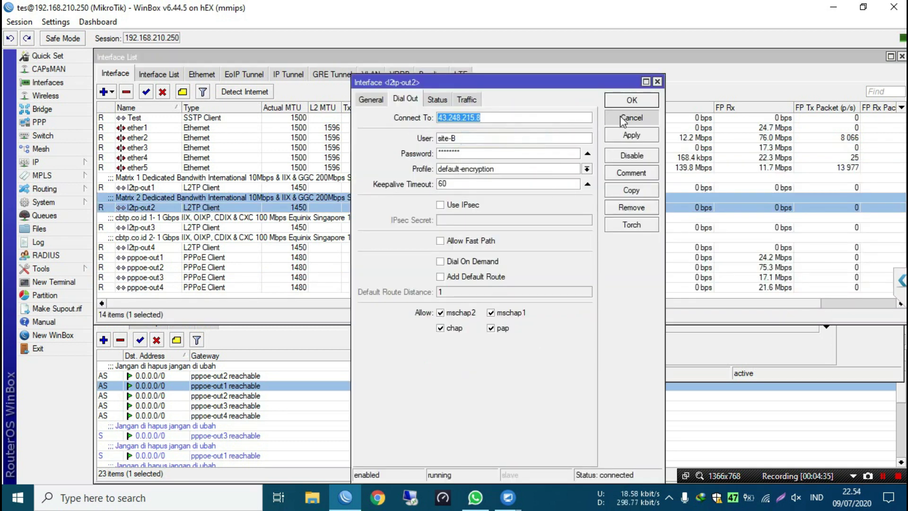
Step: Copy the 43.248.215.47 route into a new route to 43.248.215.8 via pppoe-out2, then start another copy
{"action": "left_click", "coordinate": [630, 118]}
{"action": "left_click", "coordinate": [727, 357]}
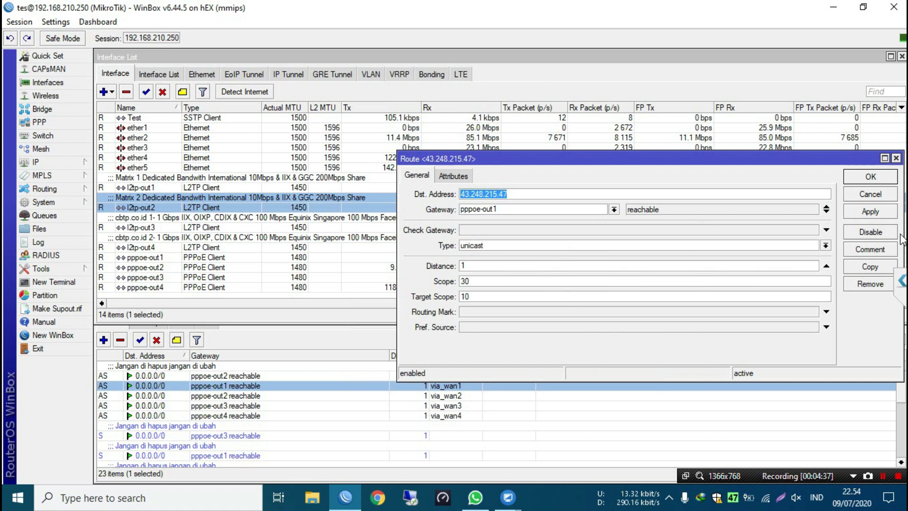
{"action": "left_click", "coordinate": [870, 266]}
{"action": "key", "text": "ctrl+v"}
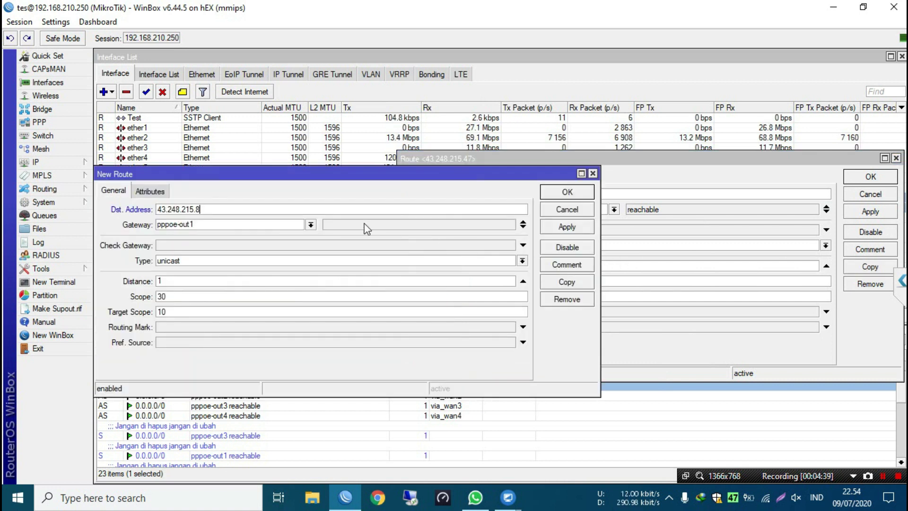
{"action": "left_click", "coordinate": [310, 226]}
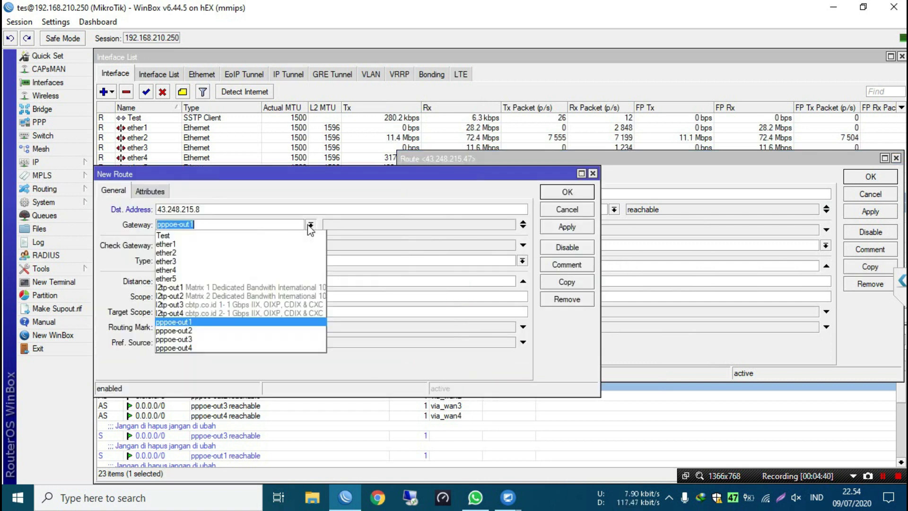
{"action": "left_click", "coordinate": [213, 330]}
{"action": "left_click", "coordinate": [567, 191]}
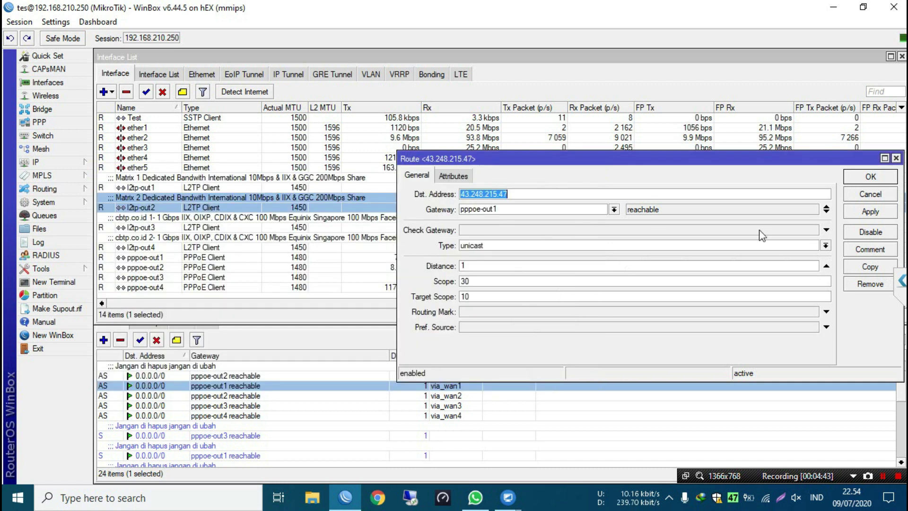
{"action": "left_click", "coordinate": [871, 267]}
{"action": "left_click_drag", "start_coordinate": [211, 176], "coordinate": [432, 237]}
Step: Copy the l2tp-out3 server address 49.128.185.38 from its Connect To field
{"action": "double_click", "coordinate": [176, 228]}
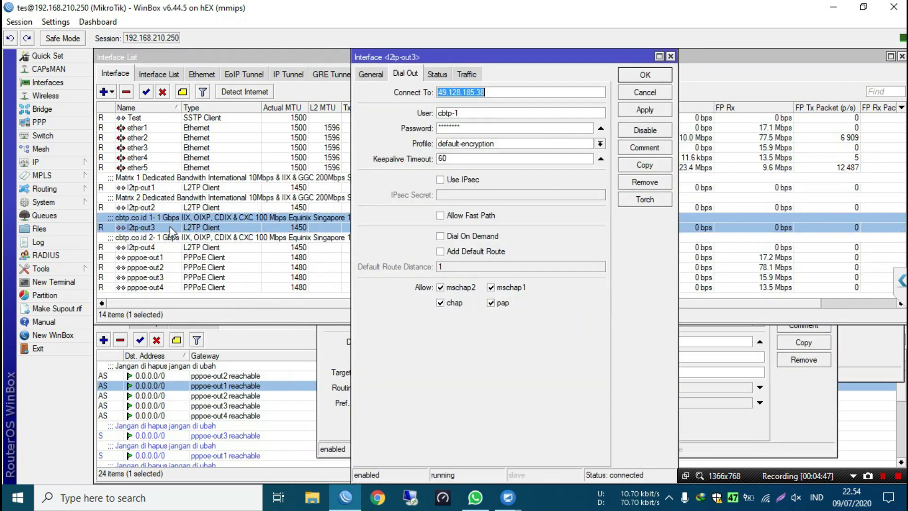
{"action": "right_click", "coordinate": [466, 92]}
{"action": "left_click", "coordinate": [493, 114]}
{"action": "left_click", "coordinate": [620, 93]}
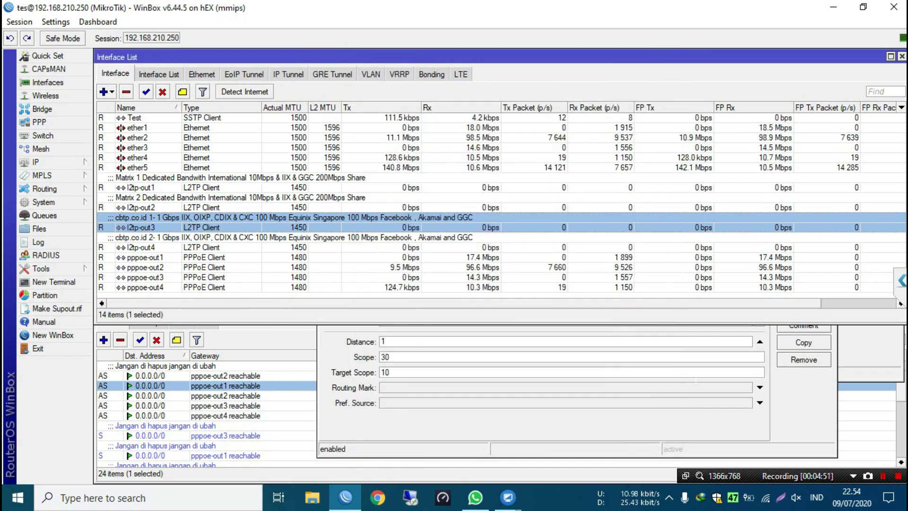
Step: Set the new route's destination to 49.128.185.38 with gateway pppoe-out3, and save it
{"action": "key", "text": "ctrl+v"}
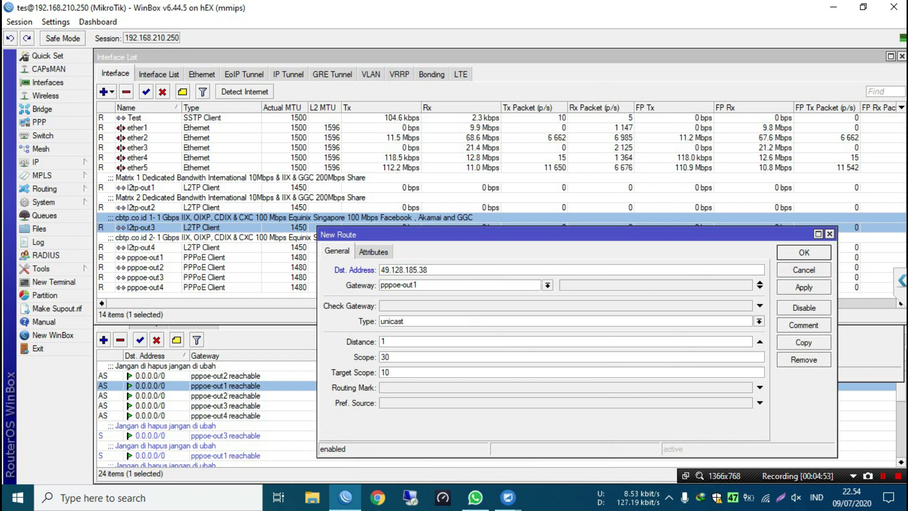
{"action": "left_click", "coordinate": [548, 285]}
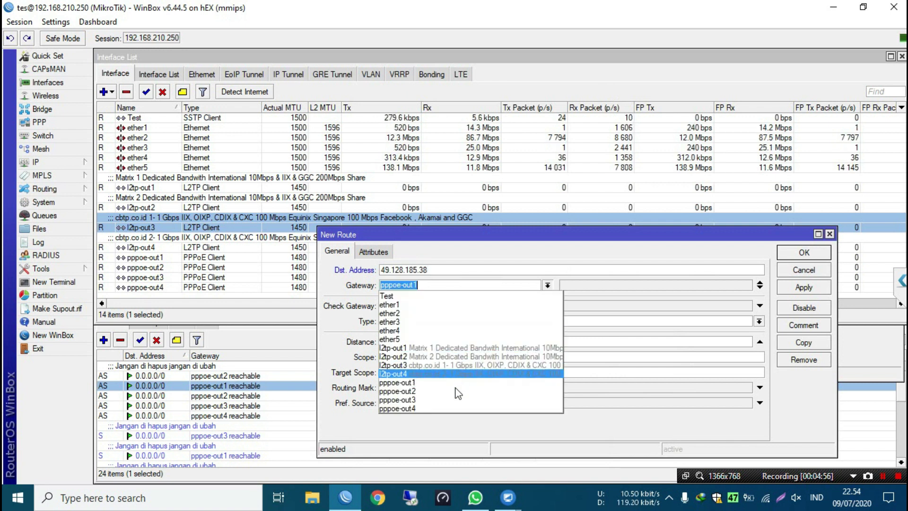
{"action": "left_click", "coordinate": [443, 400]}
{"action": "left_click", "coordinate": [804, 287]}
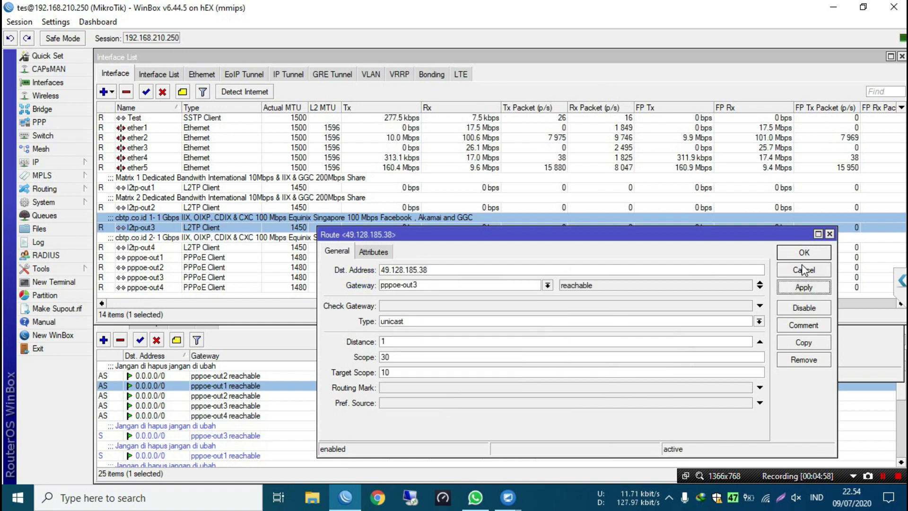
{"action": "left_click", "coordinate": [805, 252]}
{"action": "left_click", "coordinate": [201, 240]}
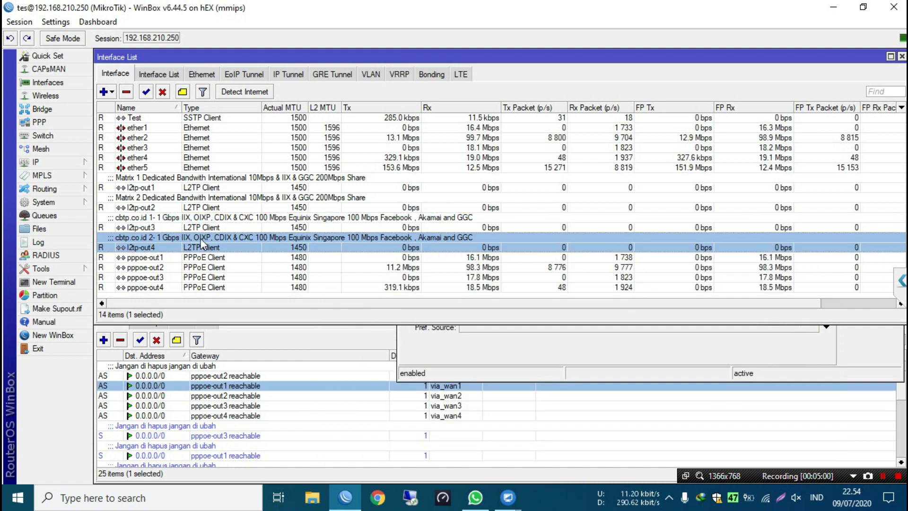
Step: Copy the l2tp-out4 server address 49.128.185.51 from its Connect To field
{"action": "key", "text": "Return"}
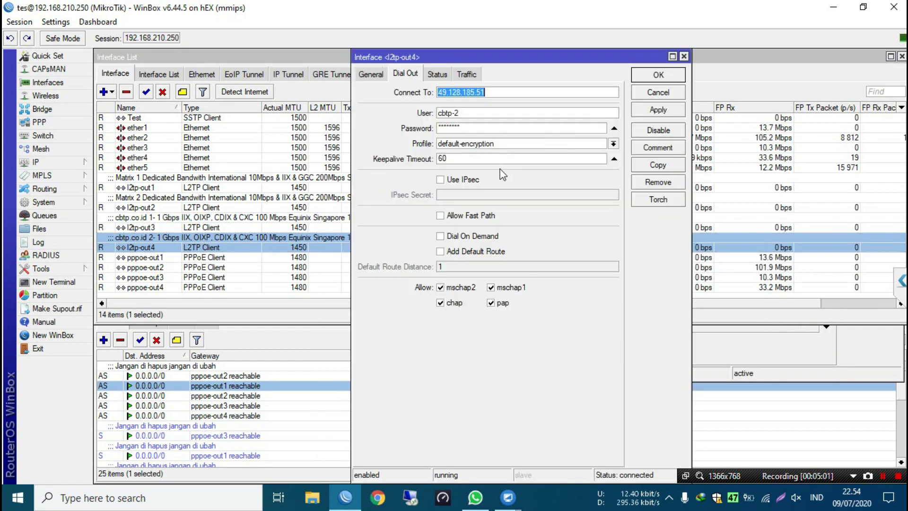
{"action": "right_click", "coordinate": [484, 92]}
{"action": "left_click", "coordinate": [503, 117]}
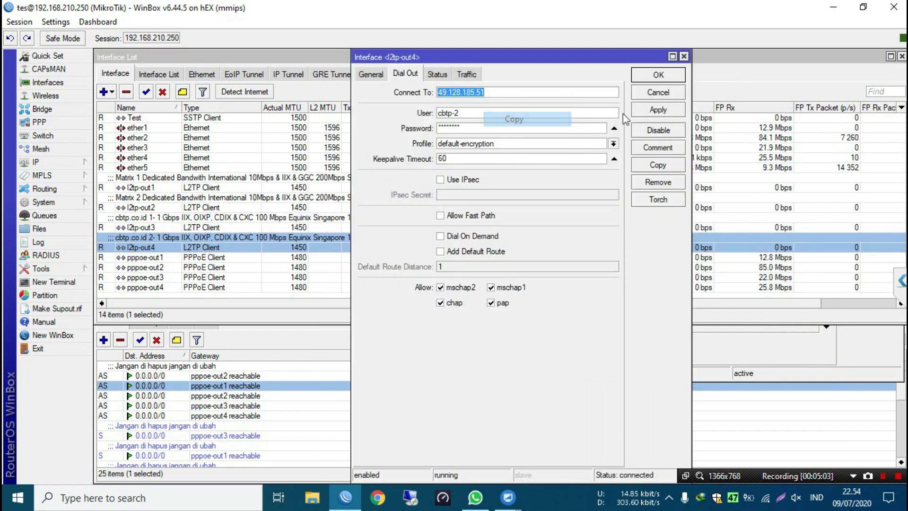
{"action": "left_click", "coordinate": [659, 75]}
Step: Copy the 43.248.215.47 route into a new route to 49.128.185.51 via pppoe-out4
{"action": "left_click", "coordinate": [817, 259]}
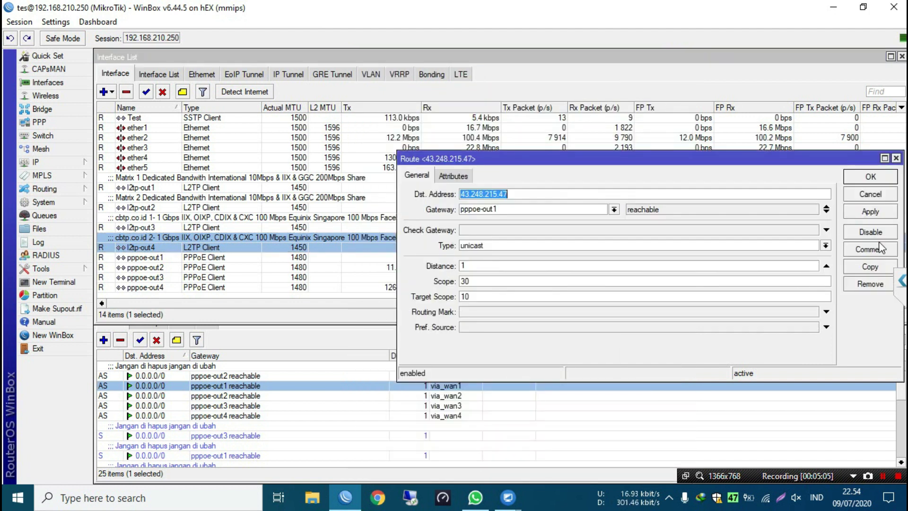
{"action": "left_click", "coordinate": [871, 266]}
{"action": "key", "text": "ctrl+v"}
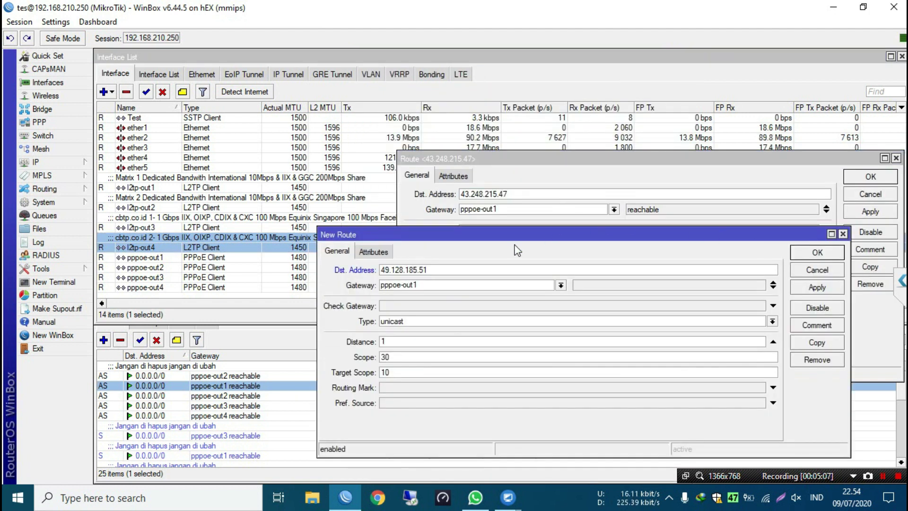
{"action": "left_click", "coordinate": [561, 285]}
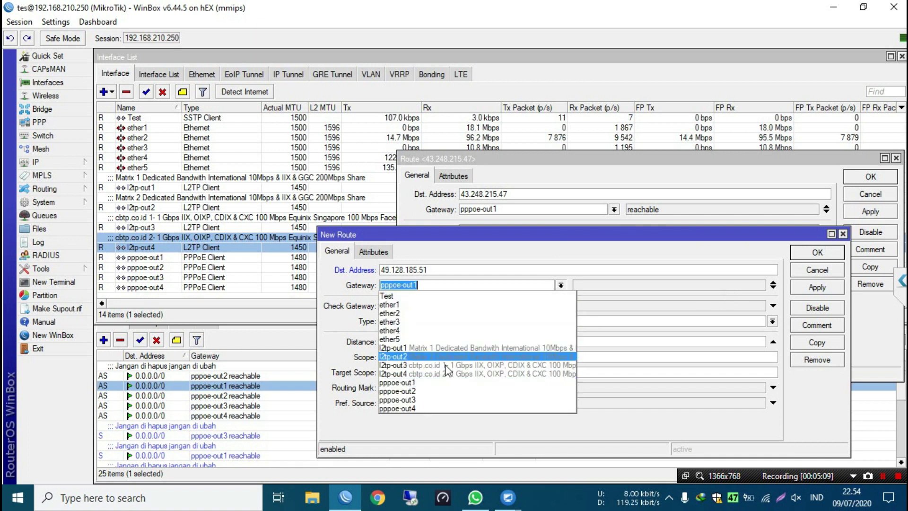
{"action": "left_click", "coordinate": [418, 407]}
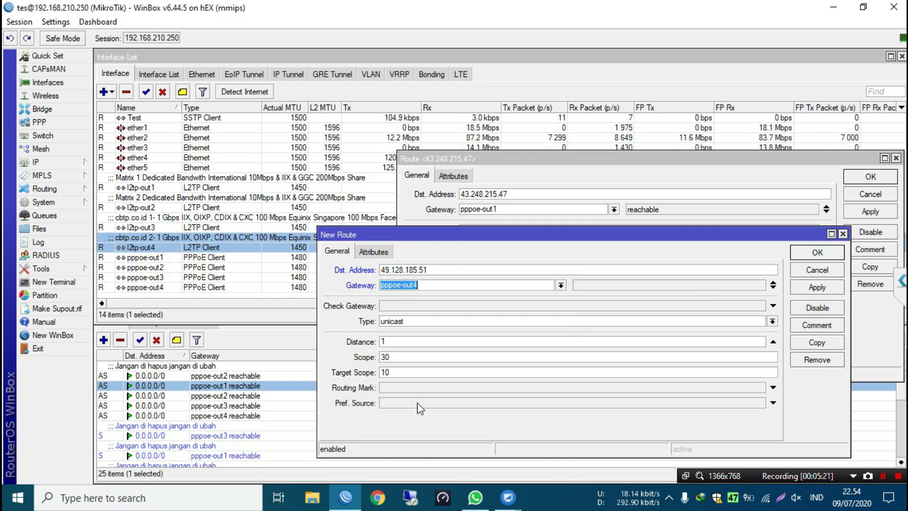
{"action": "left_click", "coordinate": [820, 255]}
{"action": "left_click", "coordinate": [870, 176]}
Step: Review the four new routes in the Route List, then close it
{"action": "scroll", "coordinate": [336, 394], "scroll_direction": "down", "scroll_amount": 2}
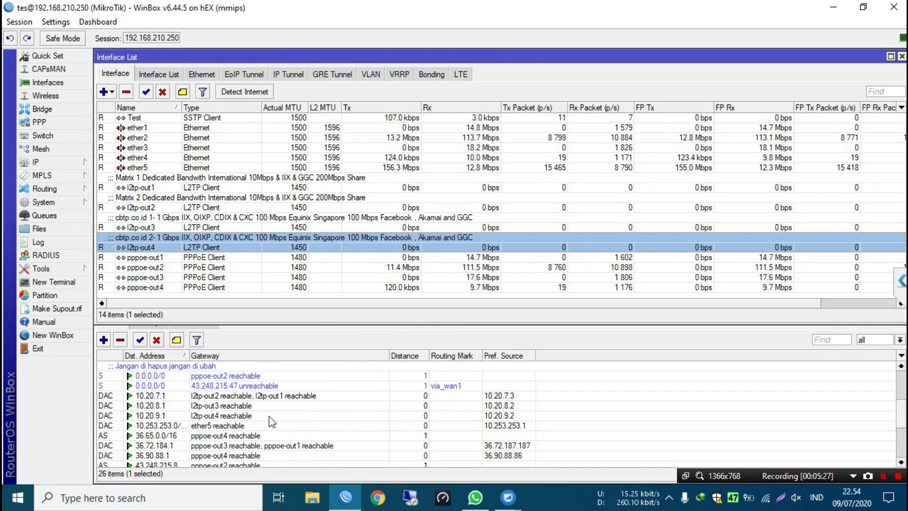
{"action": "left_click", "coordinate": [270, 417]}
{"action": "left_click_drag", "start_coordinate": [274, 311], "coordinate": [273, 228]}
{"action": "scroll", "coordinate": [279, 311], "scroll_direction": "down", "scroll_amount": 4}
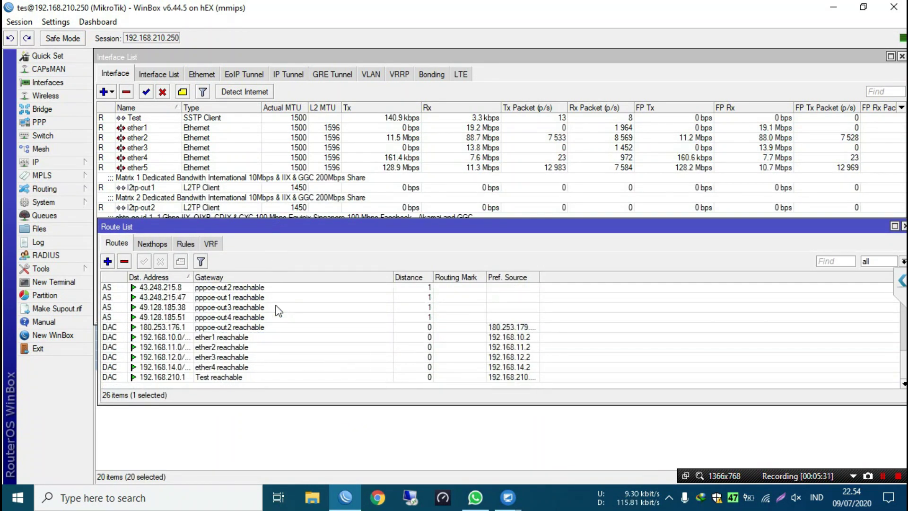
{"action": "left_click", "coordinate": [208, 327]}
{"action": "scroll", "coordinate": [211, 319], "scroll_direction": "up", "scroll_amount": 2}
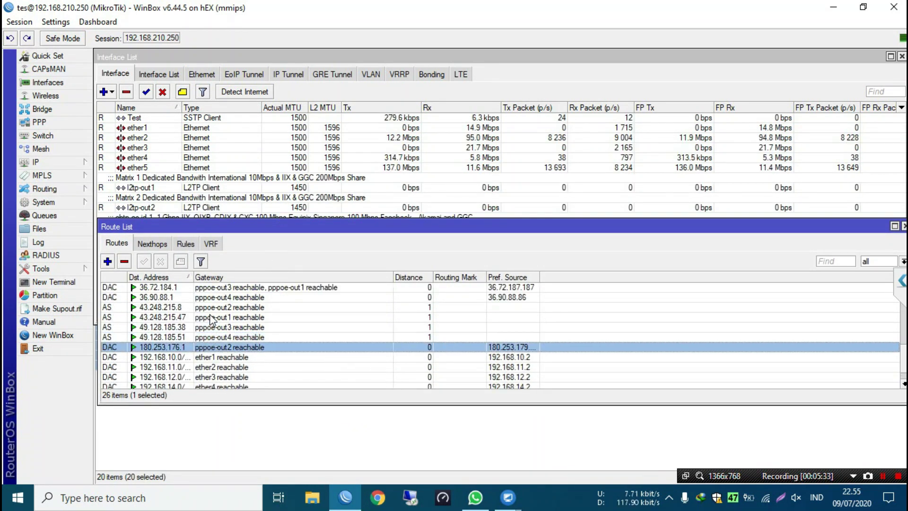
{"action": "left_click", "coordinate": [218, 316]}
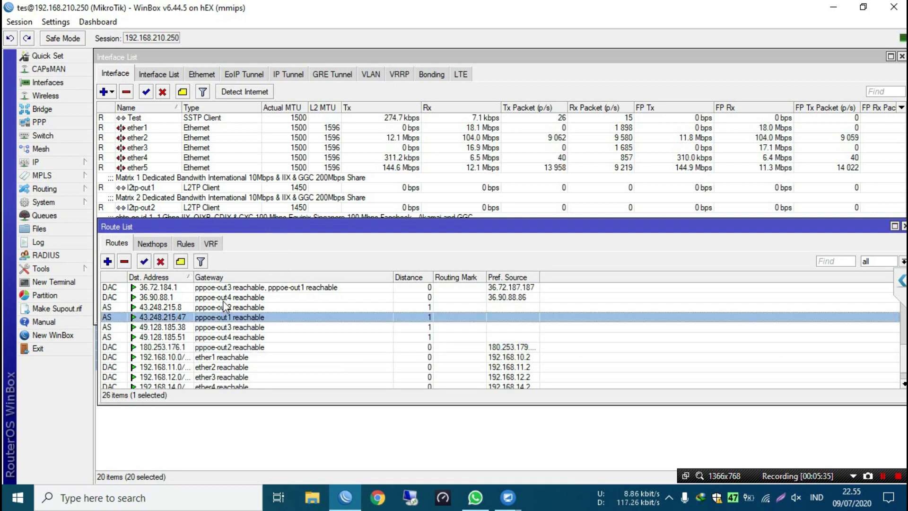
{"action": "left_click", "coordinate": [224, 301]}
{"action": "left_click", "coordinate": [230, 307]}
{"action": "left_click", "coordinate": [238, 329]}
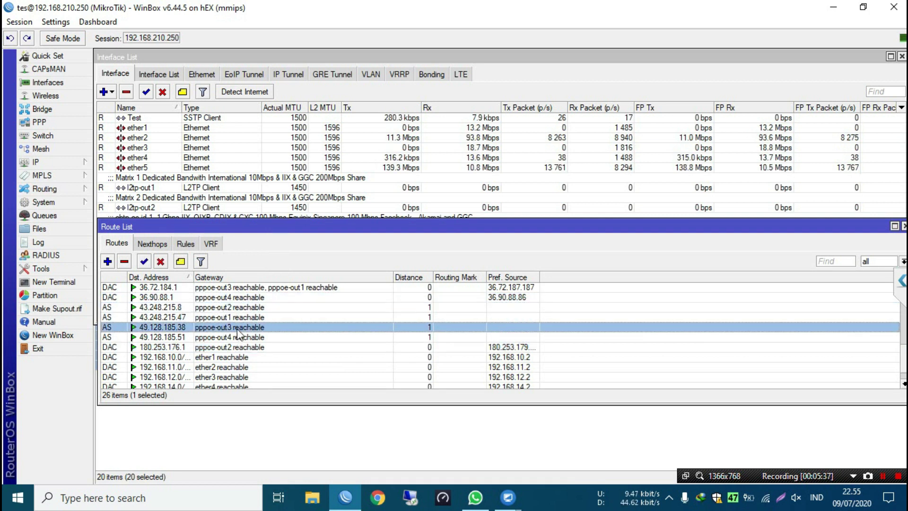
{"action": "left_click", "coordinate": [239, 337]}
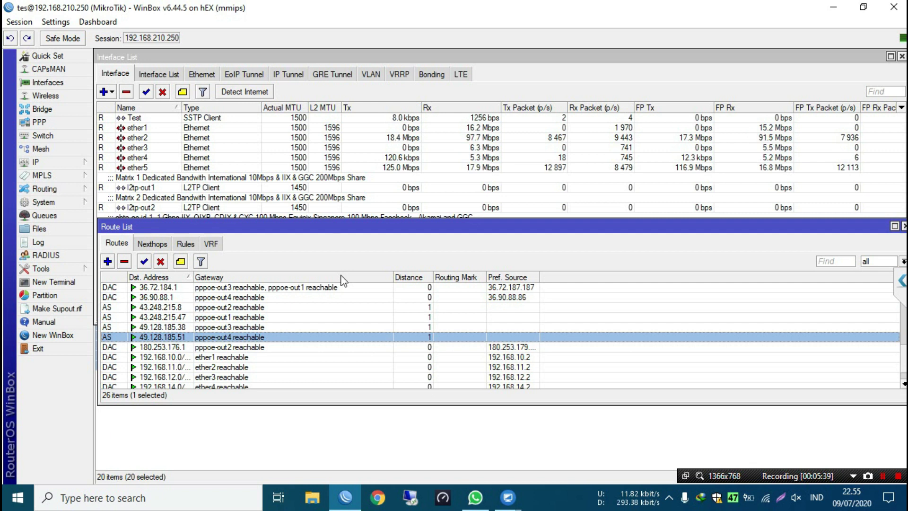
{"action": "left_click", "coordinate": [903, 226]}
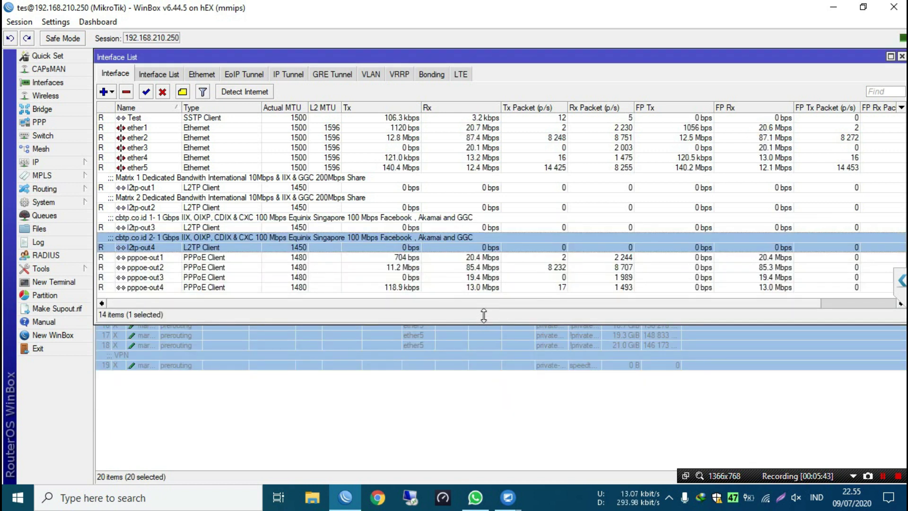
Step: Bring the Firewall Mangle list forward, select all 20 mangle rules, then deselect them
{"action": "left_click_drag", "start_coordinate": [484, 316], "coordinate": [484, 314]}
{"action": "left_click", "coordinate": [458, 386]}
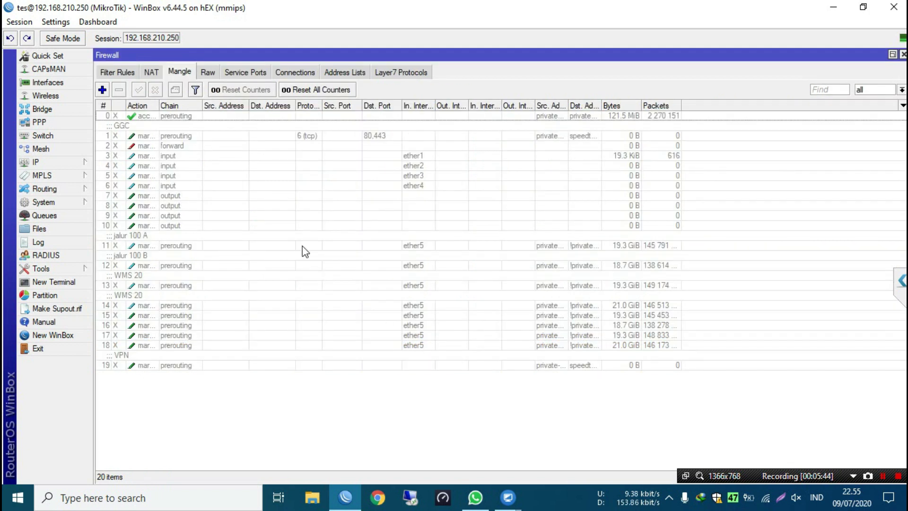
{"action": "left_click", "coordinate": [175, 126]}
{"action": "left_click", "coordinate": [183, 116]}
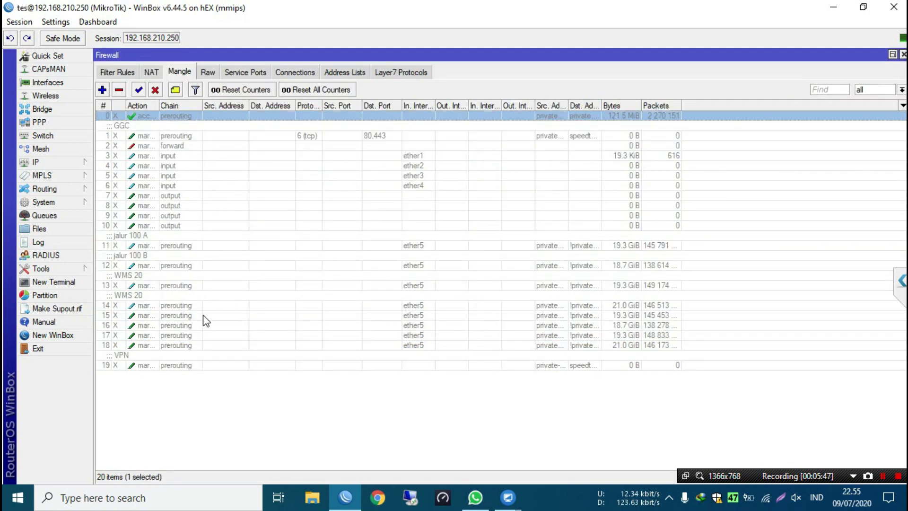
{"action": "left_click", "coordinate": [168, 362], "text": "shift"}
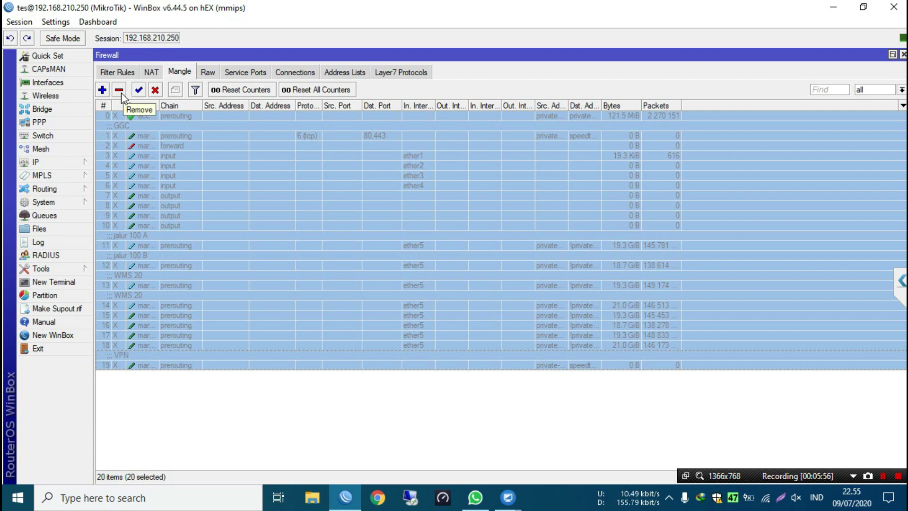
{"action": "left_click", "coordinate": [288, 375]}
Step: Open Load Balance Default.txt from the desktop and maximise the Notepad window
{"action": "key", "text": "super+d"}
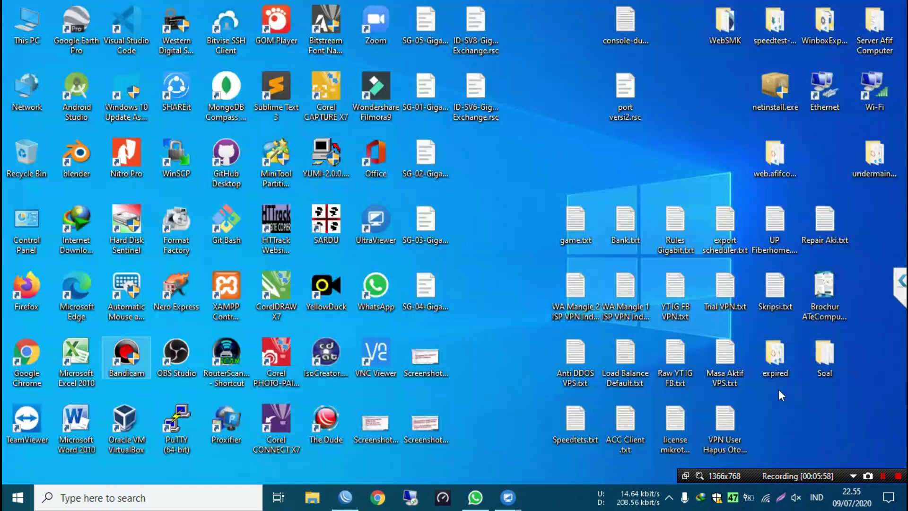
{"action": "left_click_drag", "start_coordinate": [586, 246], "coordinate": [585, 306]}
{"action": "double_click", "coordinate": [634, 362]}
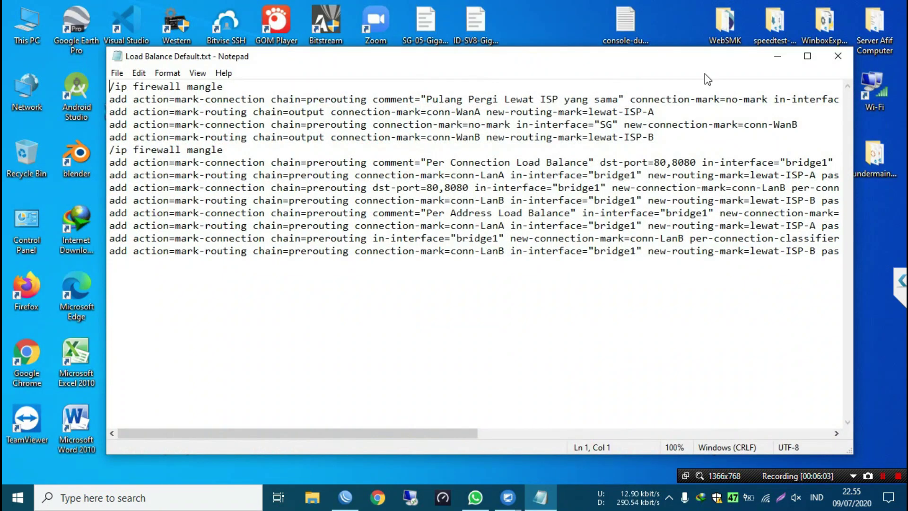
{"action": "double_click", "coordinate": [687, 57]}
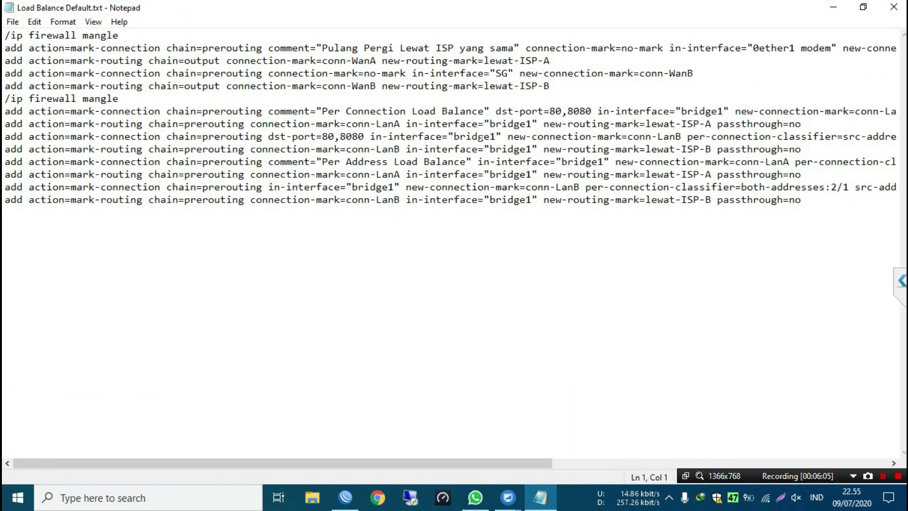
Step: Retype bridge1 as ether5 by hand on line 9 of the script
{"action": "left_click_drag", "start_coordinate": [802, 200], "coordinate": [5, 98]}
{"action": "left_click", "coordinate": [418, 200]}
{"action": "left_click_drag", "start_coordinate": [496, 136], "coordinate": [460, 136]}
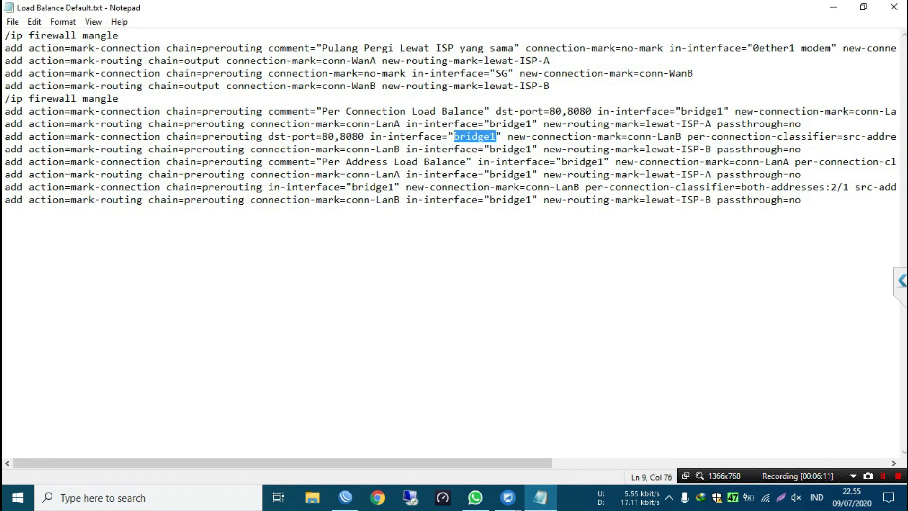
{"action": "type", "text": "ether"}
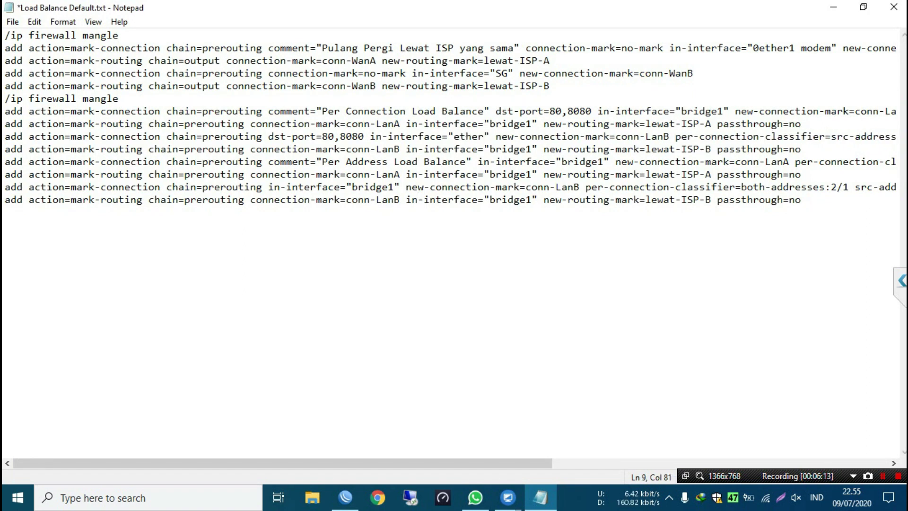
{"action": "type", "text": "5"}
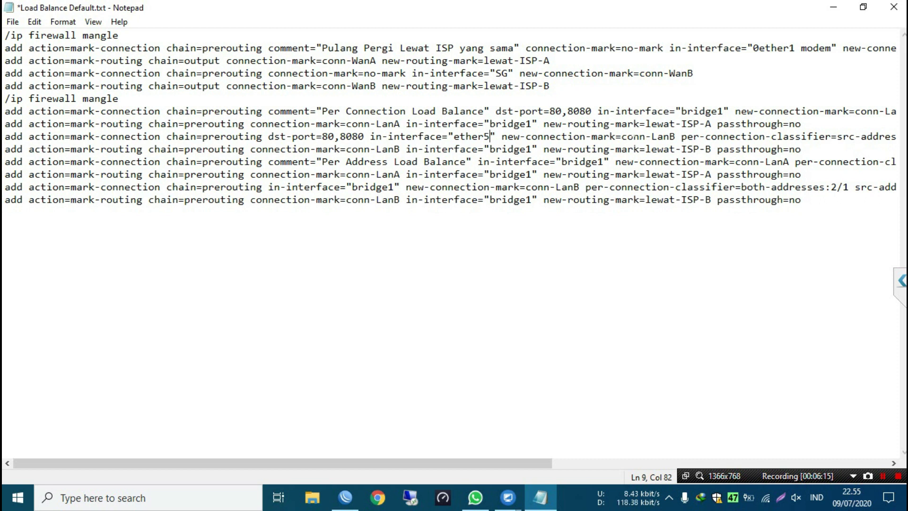
{"action": "left_click_drag", "start_coordinate": [532, 124], "coordinate": [492, 125]}
Step: Replace all remaining bridge1 occurrences with ether5 using Find and Replace
{"action": "left_click", "coordinate": [13, 22]}
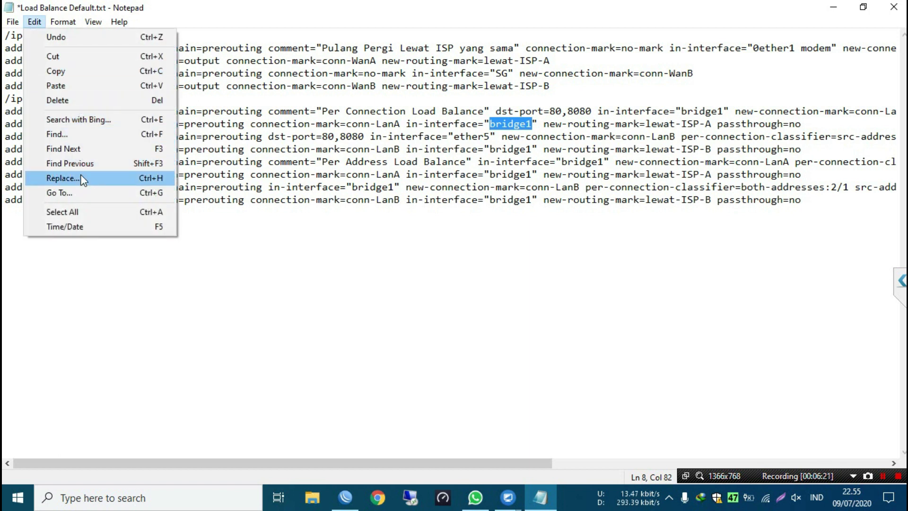
{"action": "left_click", "coordinate": [83, 179]}
{"action": "key", "text": "Tab"}
{"action": "type", "text": "ether"}
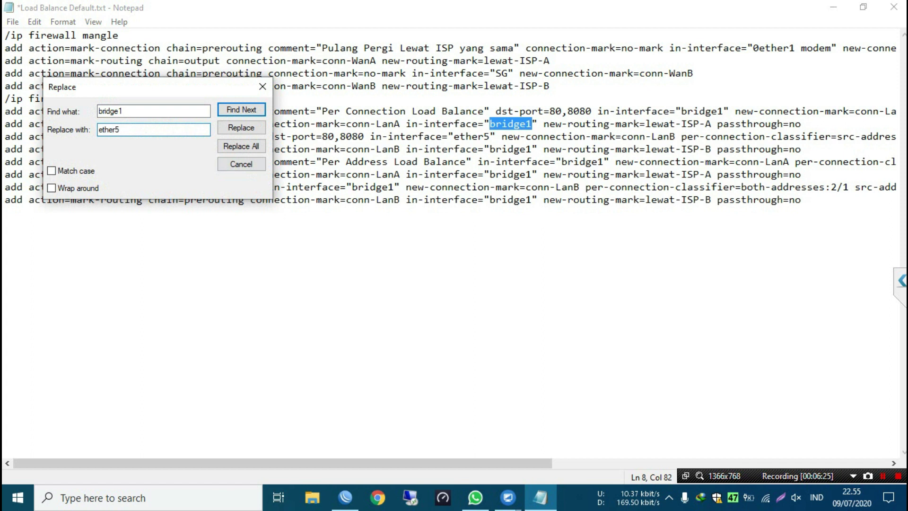
{"action": "left_click", "coordinate": [241, 146]}
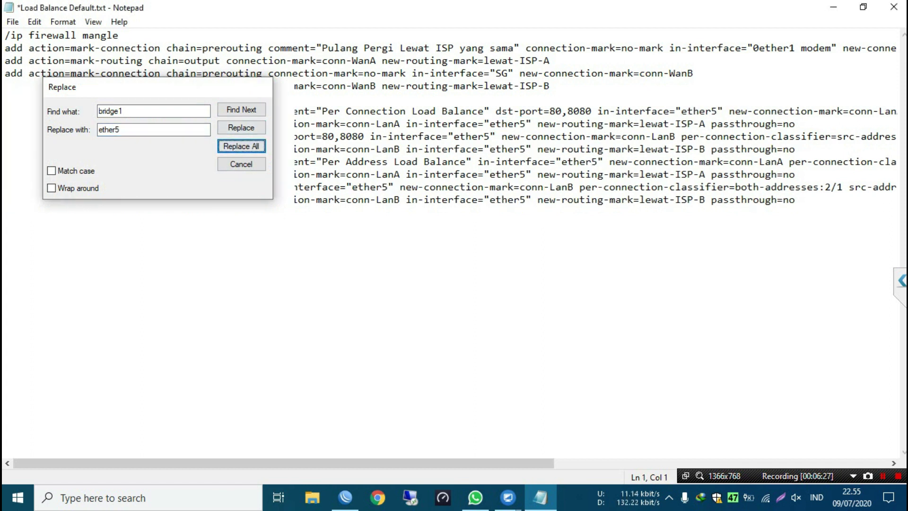
{"action": "key", "text": "Escape"}
{"action": "left_click_drag", "start_coordinate": [797, 200], "coordinate": [5, 99]}
{"action": "key", "text": "ctrl+c"}
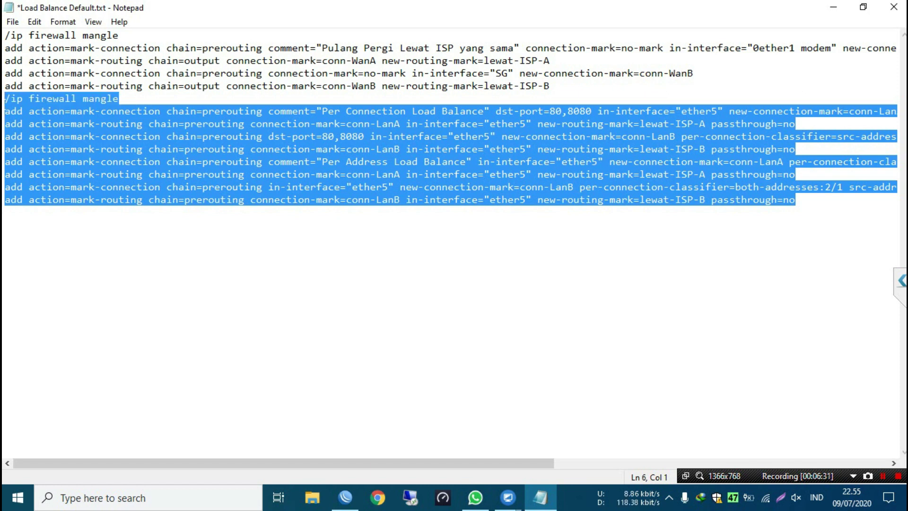
Step: Paste a copy of the mangle block below the rules and save
{"action": "left_click", "coordinate": [4, 212]}
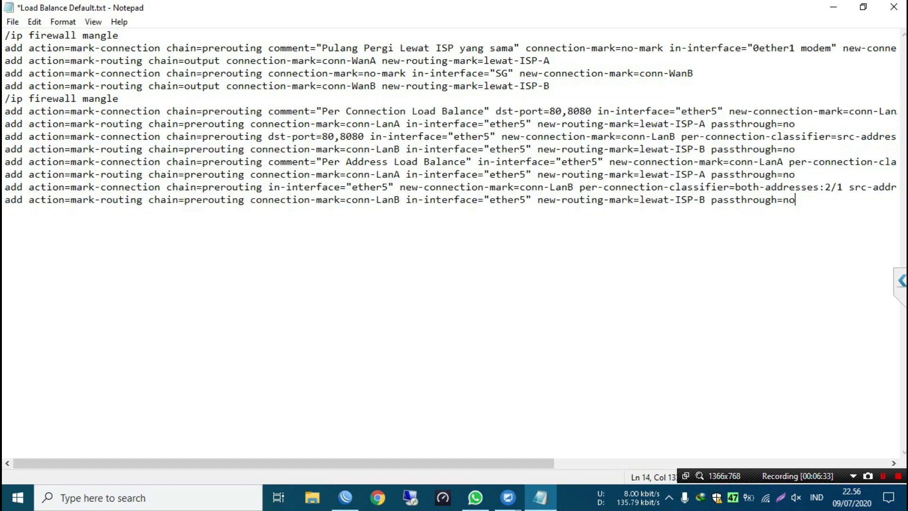
{"action": "key", "text": "ctrl+v"}
{"action": "key", "text": "ctrl+s"}
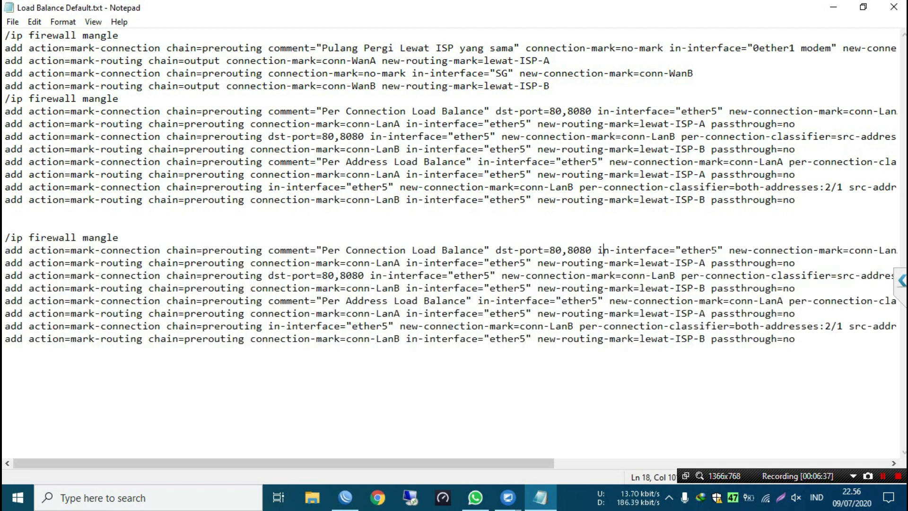
Step: Duplicate the dst-port / lewat-ISP-B rule pair twice below the original
{"action": "left_click", "coordinate": [706, 289]}
{"action": "key", "text": "shift+Left"}
{"action": "key", "text": "shift+Left"}
{"action": "key", "text": "shift+Left"}
{"action": "key", "text": "shift+Left"}
{"action": "key", "text": "shift+Left"}
{"action": "key", "text": "shift+Left"}
{"action": "key", "text": "shift+Left"}
{"action": "key", "text": "shift+Left"}
{"action": "key", "text": "shift+Left"}
{"action": "key", "text": "shift+Left"}
{"action": "key", "text": "shift+Left"}
{"action": "key", "text": "shift+Left"}
{"action": "key", "text": "shift+Left"}
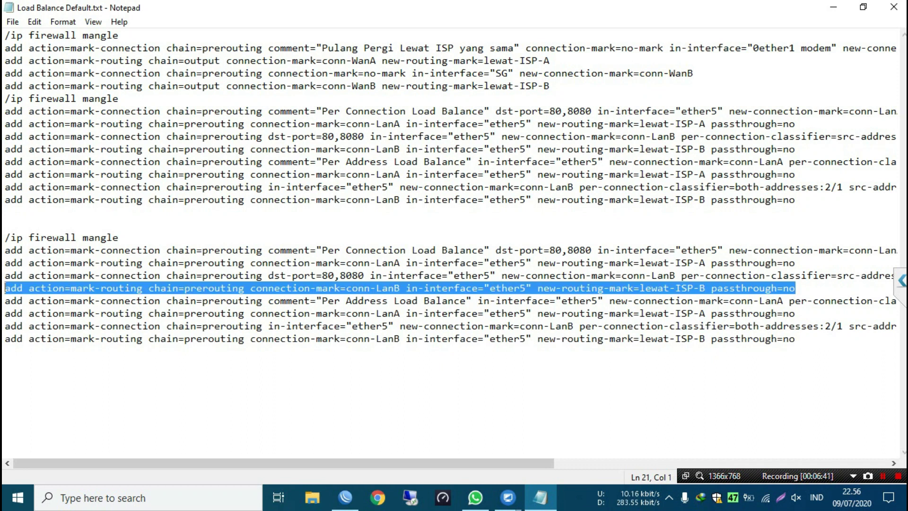
{"action": "key", "text": "shift+Up"}
{"action": "key", "text": "ctrl+c"}
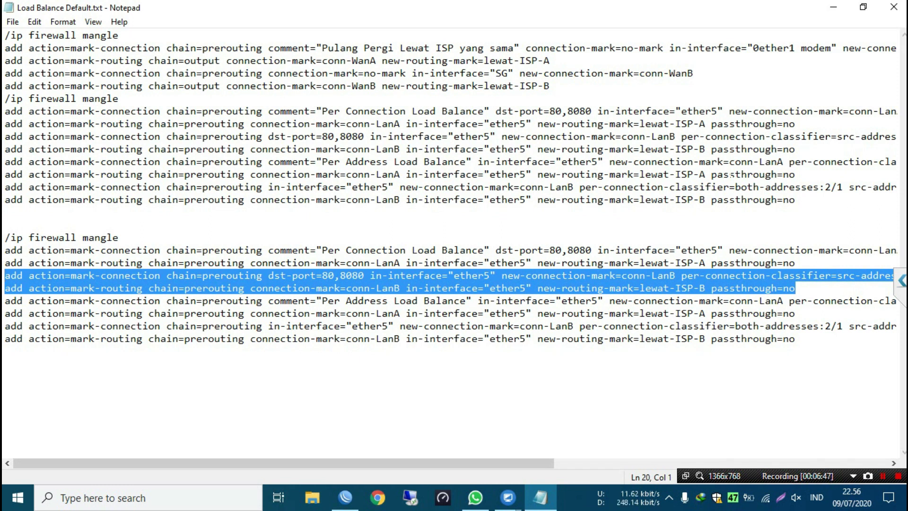
{"action": "key", "text": "Right"}
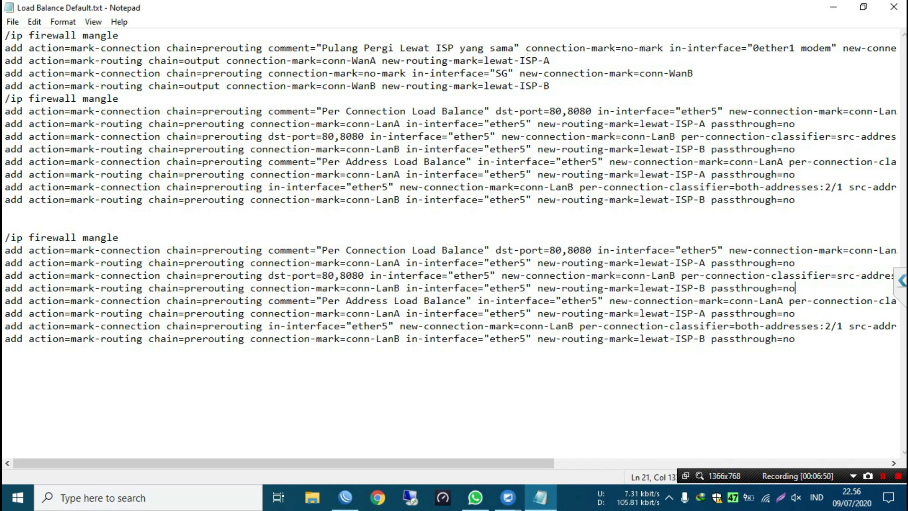
{"action": "key", "text": "Return"}
{"action": "key", "text": "ctrl+v"}
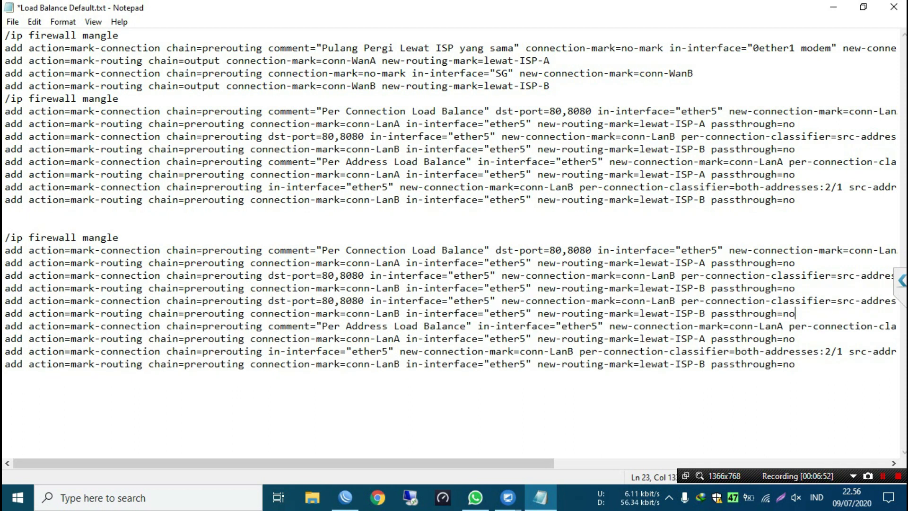
{"action": "key", "text": "Return"}
{"action": "key", "text": "ctrl+v"}
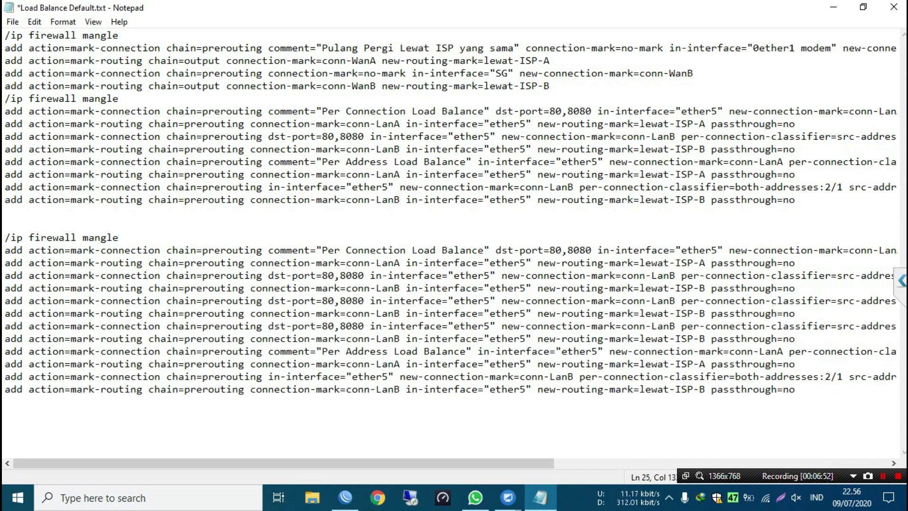
Step: Change the copied routing marks from lewat-ISP-B to lewat-ISP-C and lewat-ISP-D
{"action": "left_click", "coordinate": [705, 314]}
{"action": "key", "text": "BackSpace"}
{"action": "type", "text": "C"}
{"action": "key", "text": "Down"}
{"action": "key", "text": "Down"}
{"action": "key", "text": "BackSpace"}
{"action": "type", "text": "D"}
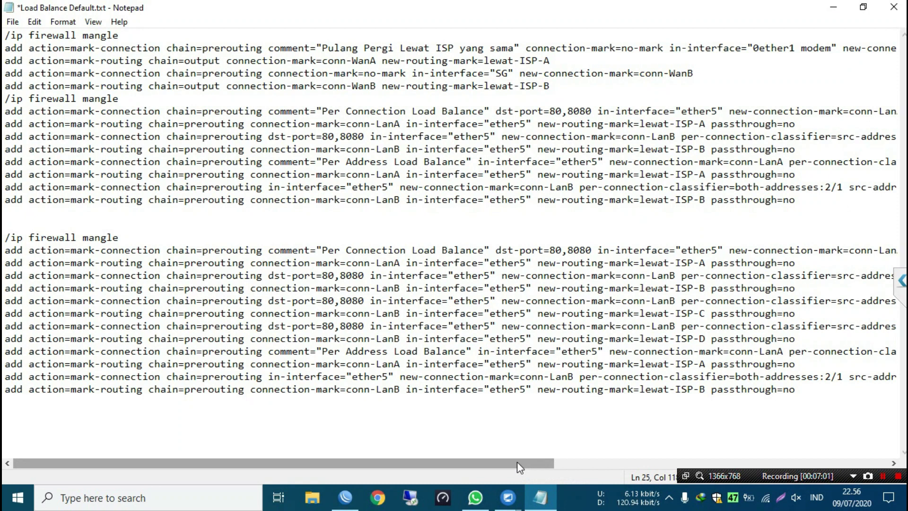
Step: Change the copied connection marks from conn-LanB to conn-LanD and conn-LanC, then save
{"action": "left_click", "coordinate": [401, 339]}
{"action": "key", "text": "BackSpace"}
{"action": "type", "text": "D"}
{"action": "key", "text": "Up"}
{"action": "key", "text": "Up"}
{"action": "key", "text": "BackSpace"}
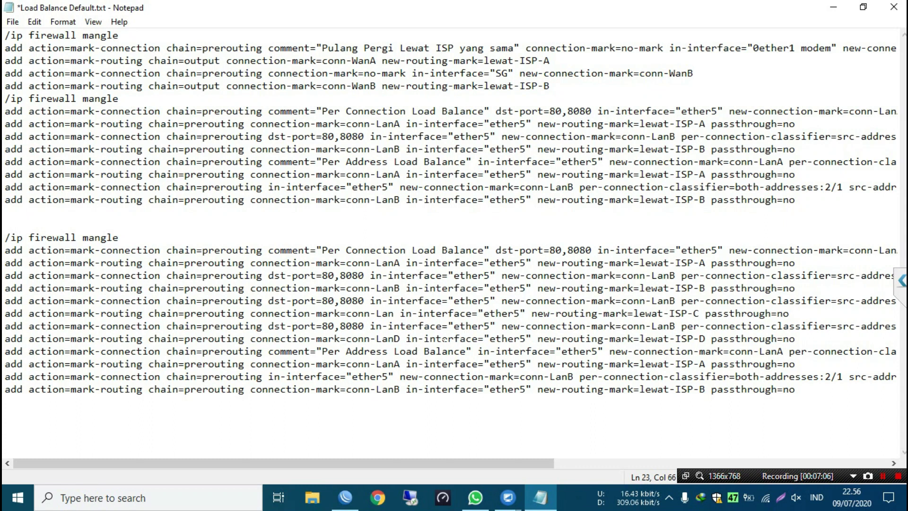
{"action": "type", "text": "C"}
{"action": "key", "text": "ctrl+s"}
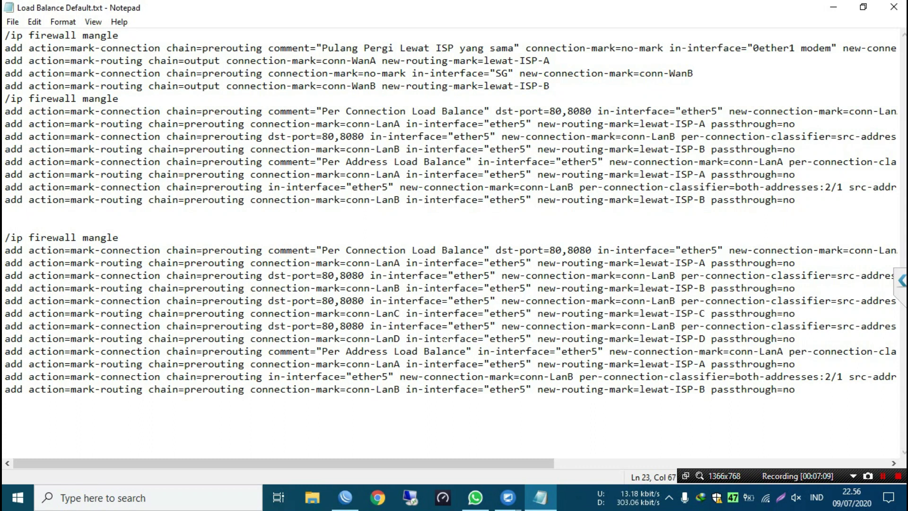
{"action": "left_click_drag", "start_coordinate": [517, 467], "coordinate": [852, 454]}
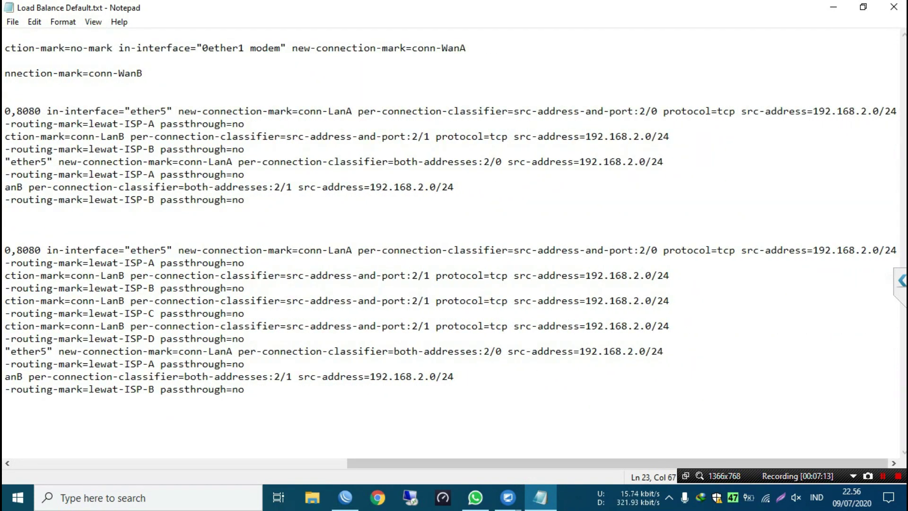
{"action": "left_click_drag", "start_coordinate": [585, 275], "coordinate": [646, 276]}
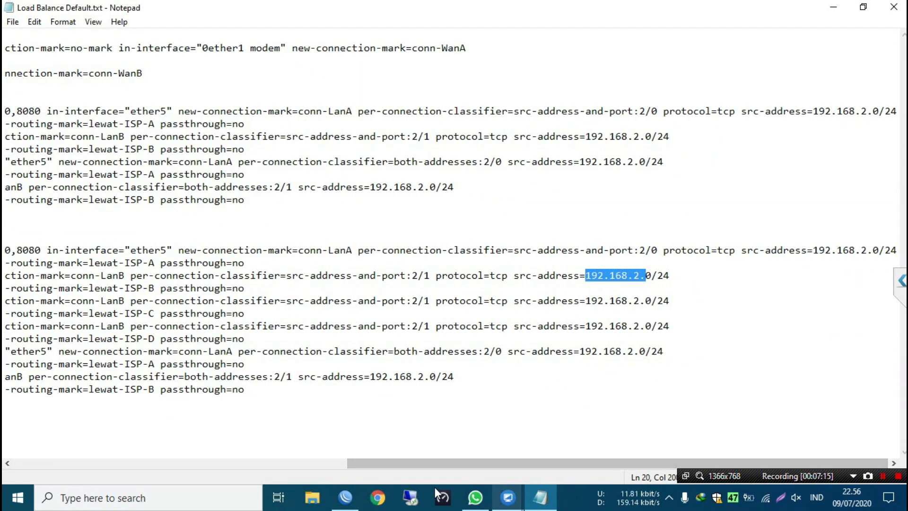
Step: Copy the 10.253.253.1/30 ether5 address from WinBox's IP Addresses list
{"action": "left_click", "coordinate": [345, 497]}
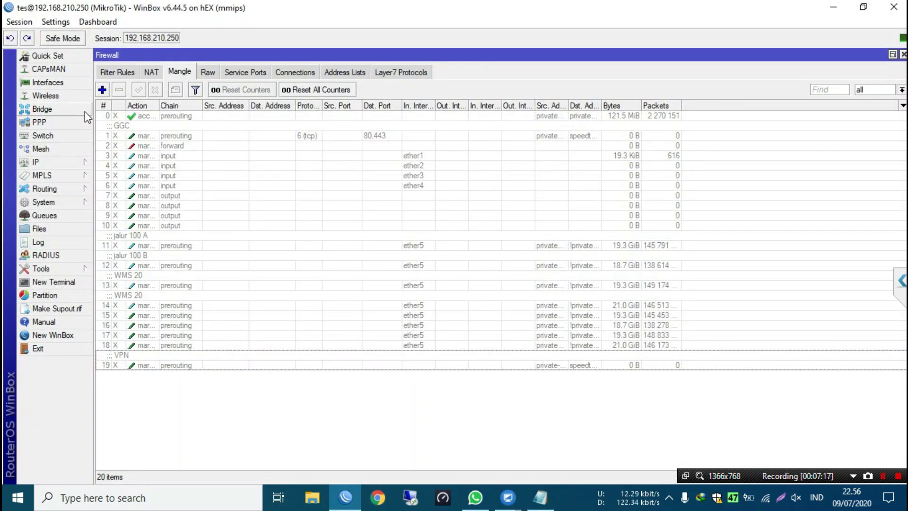
{"action": "left_click", "coordinate": [78, 161]}
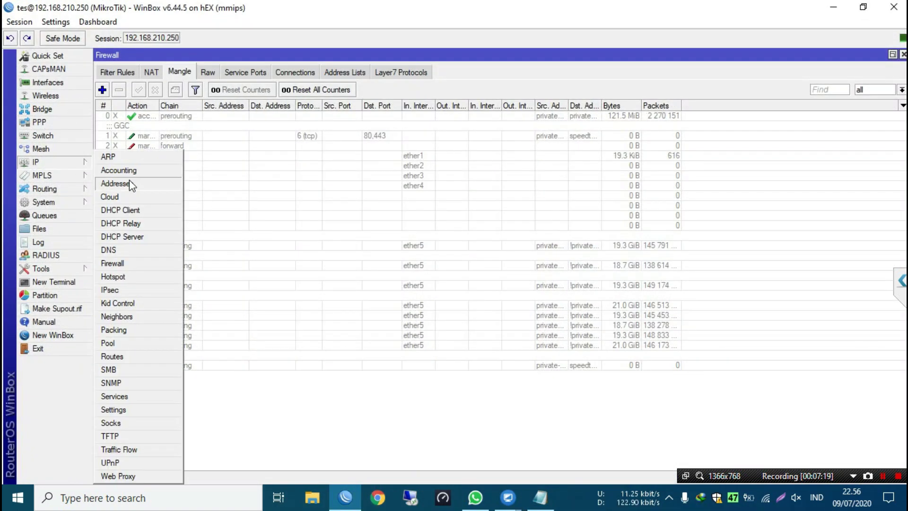
{"action": "left_click", "coordinate": [118, 184]}
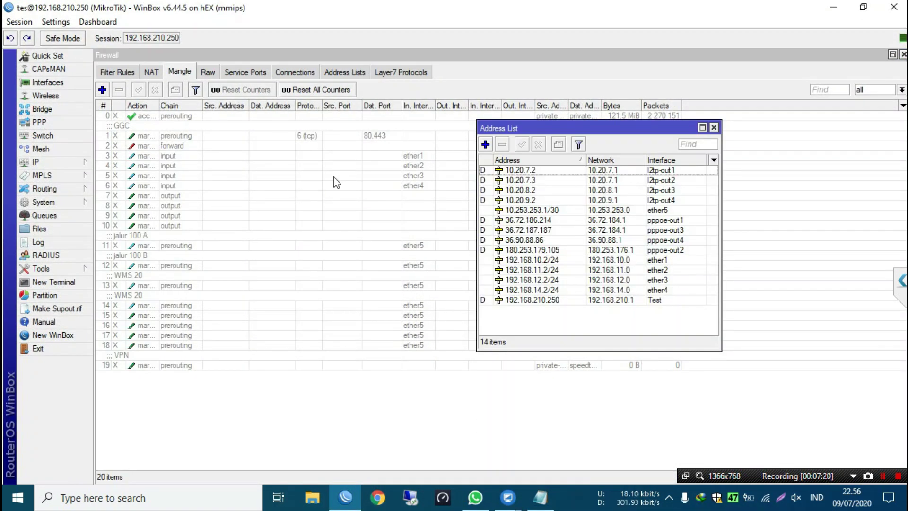
{"action": "double_click", "coordinate": [615, 212]}
{"action": "right_click", "coordinate": [496, 210]}
{"action": "left_click", "coordinate": [524, 231]}
Step: Close the address entry, address list and firewall windows, and return to Notepad
{"action": "left_click", "coordinate": [580, 229]}
{"action": "left_click", "coordinate": [714, 127]}
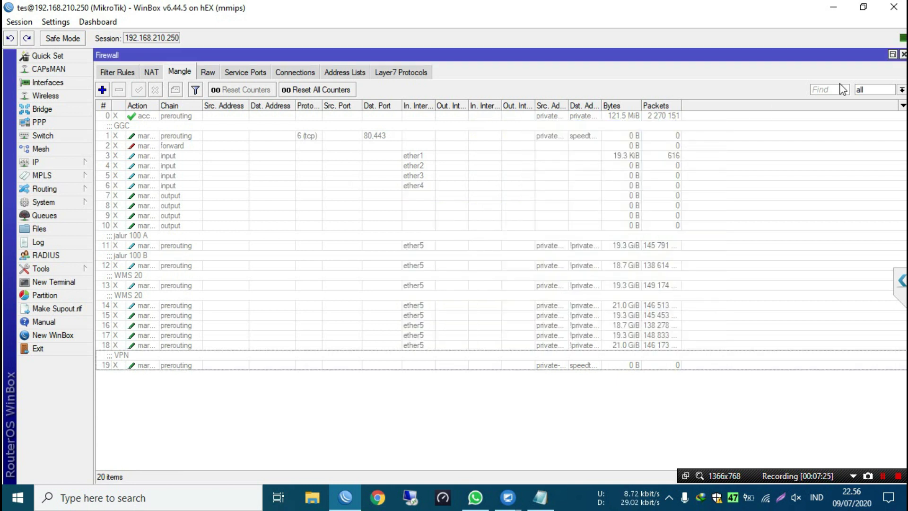
{"action": "left_click", "coordinate": [903, 55]}
{"action": "left_click", "coordinate": [834, 7]}
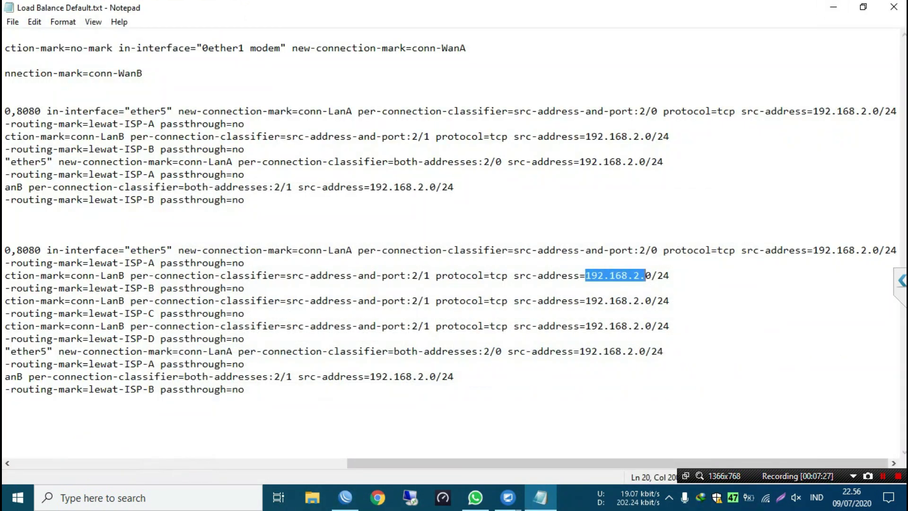
Step: Set line 20's source address to 10.253.253.0/30 and copy that network
{"action": "key", "text": "shift+End"}
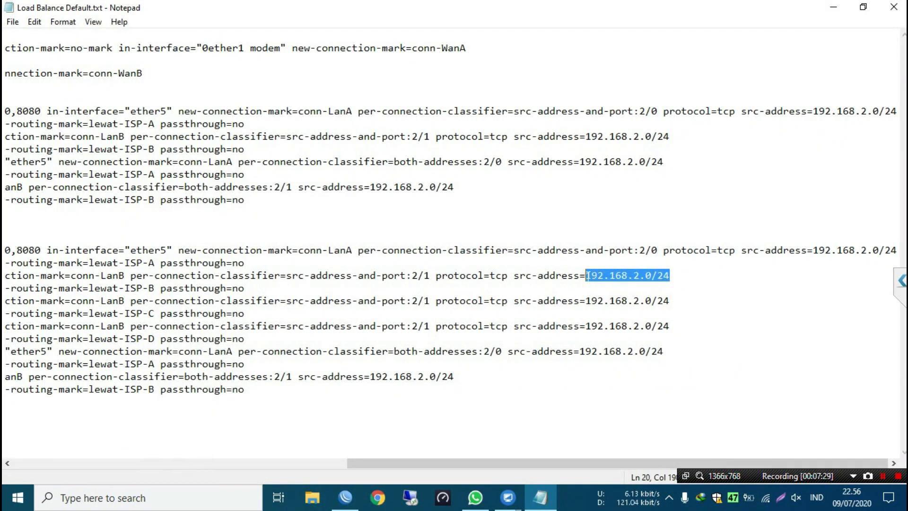
{"action": "key", "text": "ctrl+v"}
{"action": "left_click", "coordinate": [658, 275]}
{"action": "key", "text": "BackSpace"}
{"action": "type", "text": "0"}
{"action": "key", "text": "End"}
{"action": "key", "text": "shift+Left"}
{"action": "key", "text": "shift+Left"}
{"action": "key", "text": "shift+Left"}
{"action": "key", "text": "shift+Left"}
{"action": "key", "text": "shift+Left"}
{"action": "key", "text": "shift+Left"}
{"action": "key", "text": "shift+Left"}
{"action": "key", "text": "shift+Left"}
{"action": "key", "text": "shift+Left"}
{"action": "key", "text": "shift+Left"}
{"action": "key", "text": "shift+Left"}
{"action": "key", "text": "shift+Left"}
{"action": "key", "text": "shift+Left"}
{"action": "key", "text": "shift+Left"}
{"action": "key", "text": "shift+Left"}
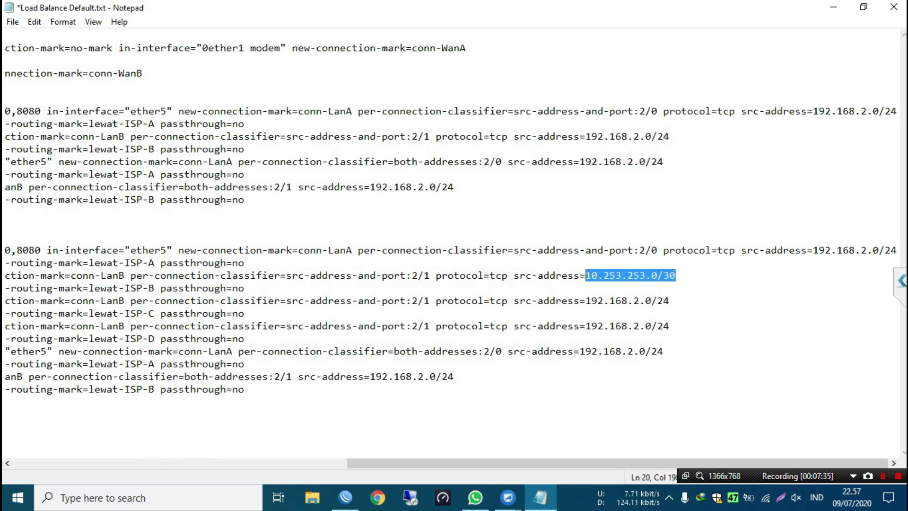
Step: Paste 10.253.253.0/30 as the source address on lines 22, 24 and 26, then save
{"action": "left_click_drag", "start_coordinate": [670, 301], "coordinate": [587, 301]}
{"action": "key", "text": "ctrl+v"}
{"action": "key", "text": "Down"}
{"action": "key", "text": "Down"}
{"action": "key", "text": "shift+Left"}
{"action": "key", "text": "shift+Left"}
{"action": "key", "text": "shift+Left"}
{"action": "key", "text": "shift+Left"}
{"action": "key", "text": "shift+Left"}
{"action": "key", "text": "shift+Left"}
{"action": "key", "text": "shift+Left"}
{"action": "key", "text": "shift+Left"}
{"action": "key", "text": "shift+Left"}
{"action": "key", "text": "shift+Left"}
{"action": "key", "text": "shift+Left"}
{"action": "key", "text": "shift+Left"}
{"action": "key", "text": "shift+Left"}
{"action": "key", "text": "shift+Left"}
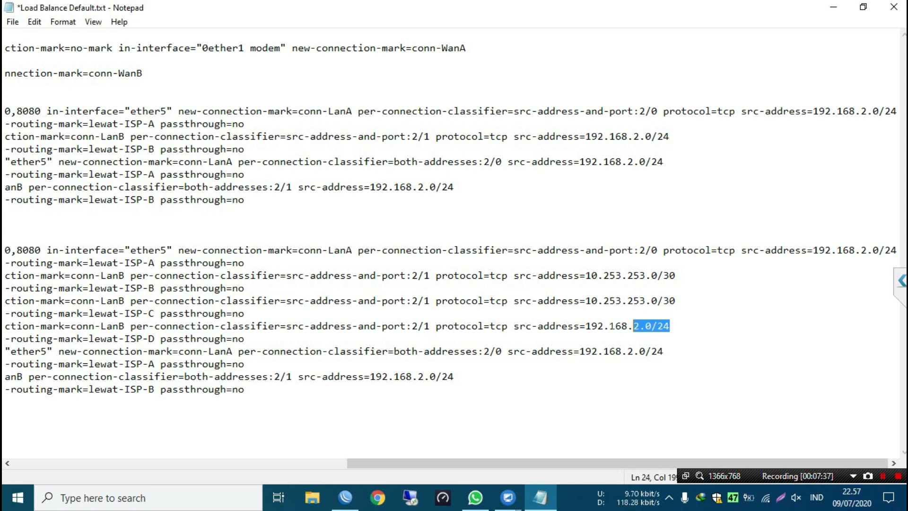
{"action": "key", "text": "ctrl+v"}
{"action": "left_click_drag", "start_coordinate": [664, 351], "coordinate": [580, 351]}
{"action": "key", "text": "ctrl+v"}
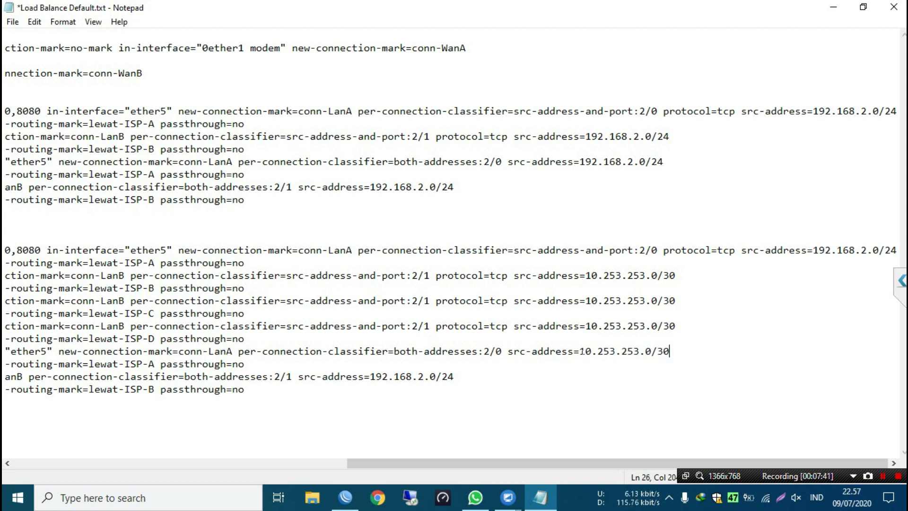
{"action": "key", "text": "ctrl+s"}
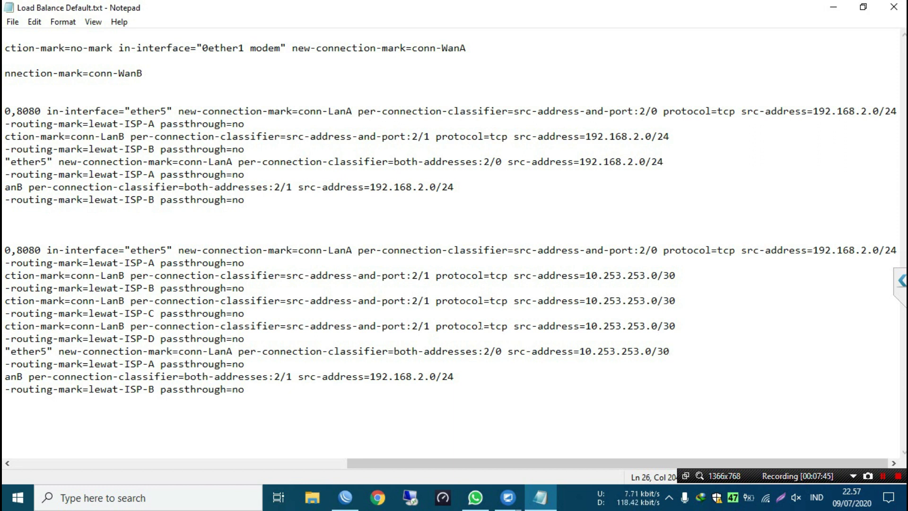
Step: Replace the remaining 192.168.2.0/24 subnet with 10.253.253.0/30 and set its classifier to 4
{"action": "mouse_move", "coordinate": [536, 462]}
{"action": "left_mouse_down"}
{"action": "mouse_move", "coordinate": [382, 470]}
{"action": "mouse_move", "coordinate": [542, 455]}
{"action": "left_mouse_up"}
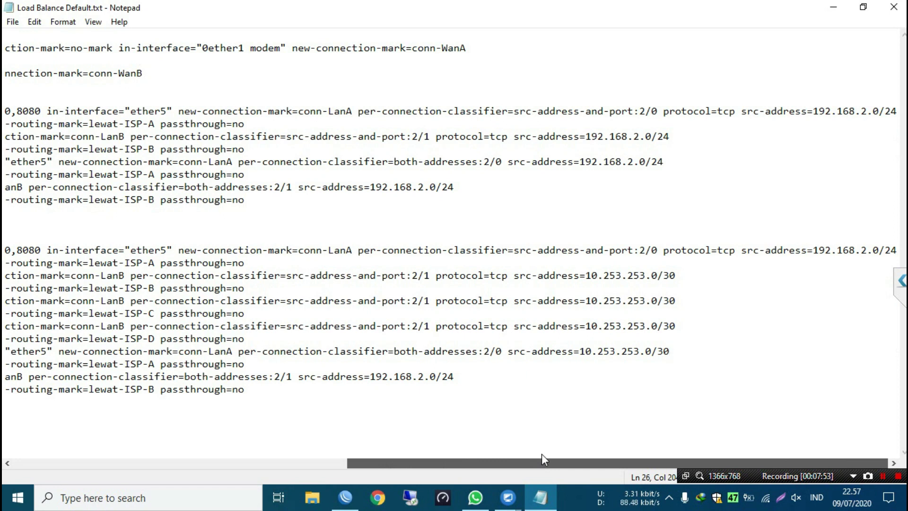
{"action": "mouse_move", "coordinate": [503, 462]}
{"action": "left_mouse_down"}
{"action": "mouse_move", "coordinate": [359, 462]}
{"action": "mouse_move", "coordinate": [503, 463]}
{"action": "left_mouse_up"}
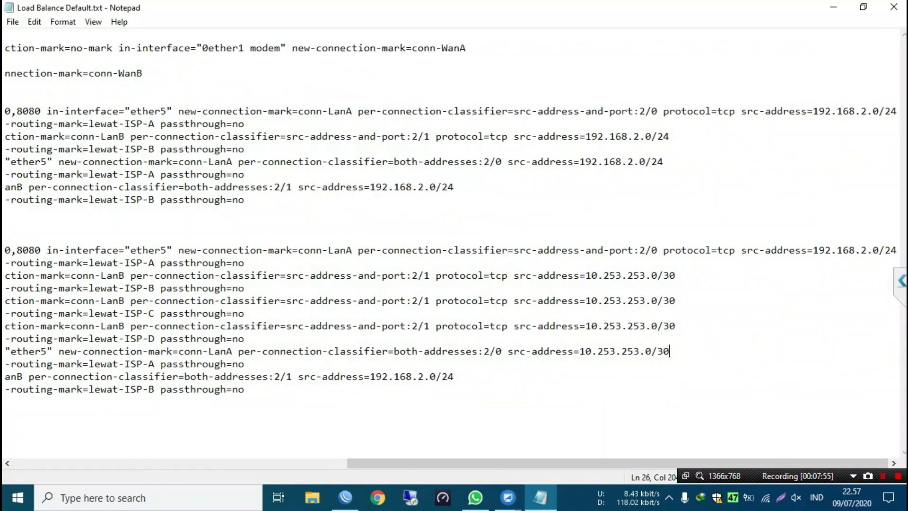
{"action": "left_click_drag", "start_coordinate": [813, 250], "coordinate": [898, 250]}
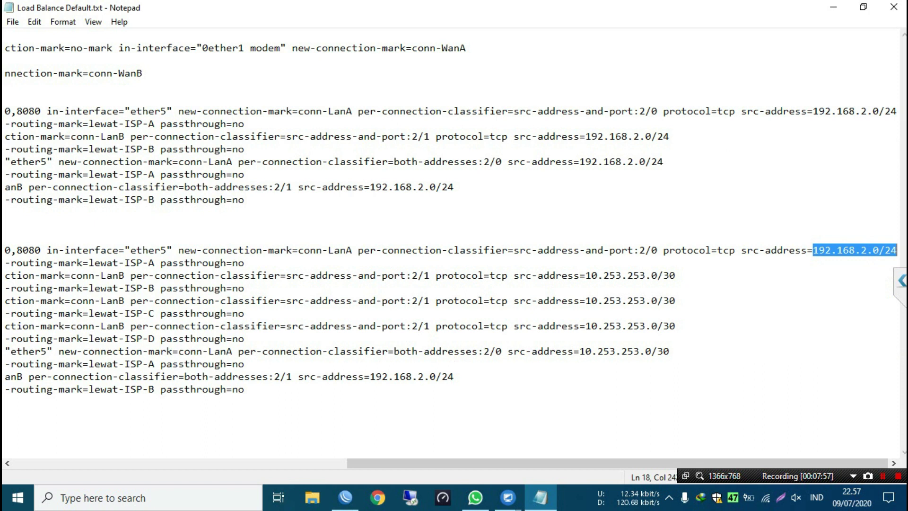
{"action": "key", "text": "ctrl+v"}
{"action": "left_click", "coordinate": [638, 250]}
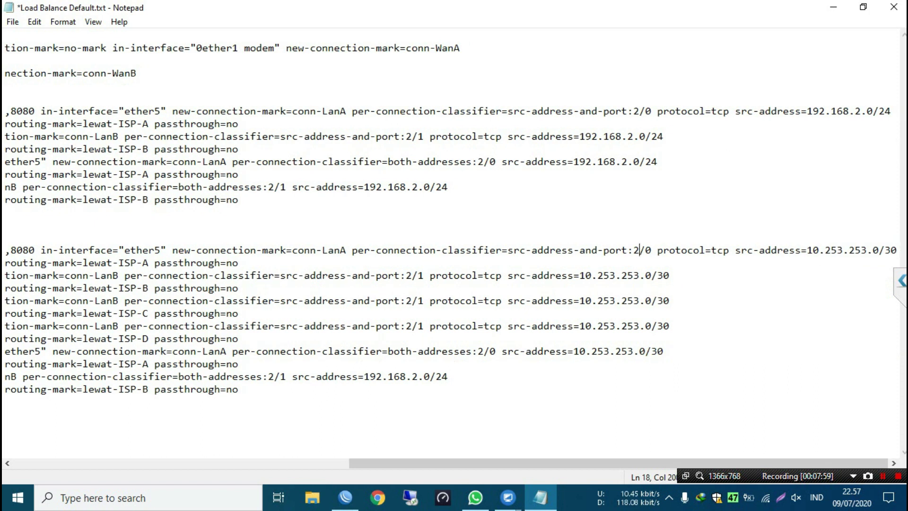
{"action": "type", "text": "3"}
{"action": "key", "text": "Left"}
{"action": "key", "text": "BackSpace"}
{"action": "key", "text": "Right"}
{"action": "key", "text": "BackSpace"}
{"action": "type", "text": "4"}
Step: Change line 20's classifier from 2/1 to 4/1 and save the script
{"action": "left_click", "coordinate": [409, 276]}
{"action": "key", "text": "BackSpace"}
{"action": "type", "text": "4"}
{"action": "left_click", "coordinate": [239, 288]}
{"action": "key", "text": "Down"}
{"action": "key", "text": "ctrl+s"}
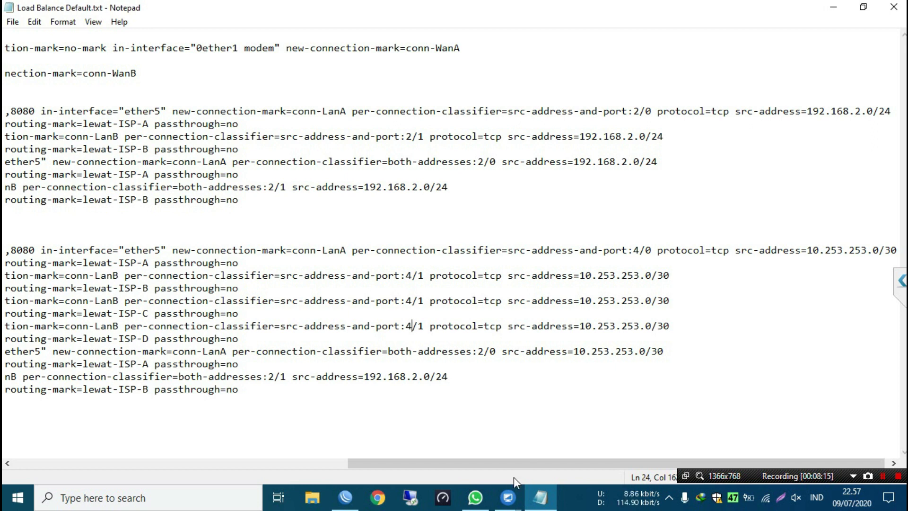
{"action": "left_click", "coordinate": [346, 497]}
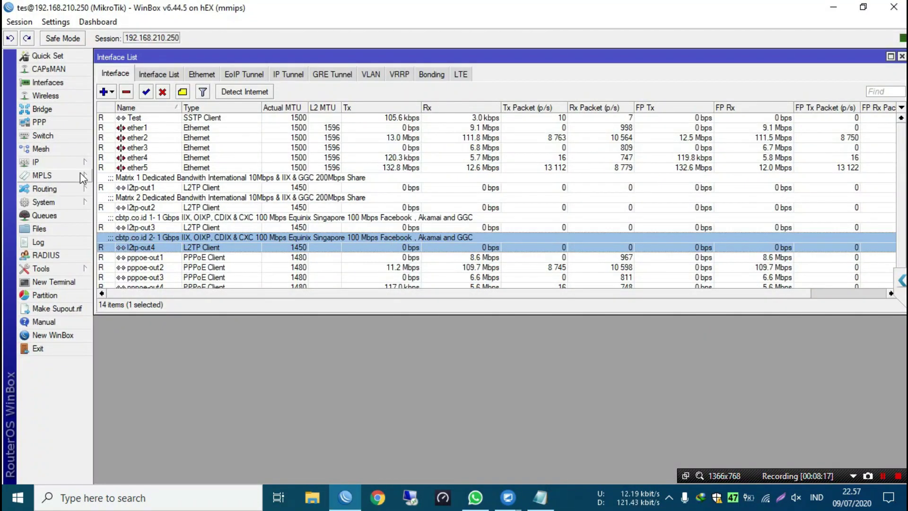
{"action": "mouse_move", "coordinate": [81, 162]}
{"action": "left_click", "coordinate": [140, 263]}
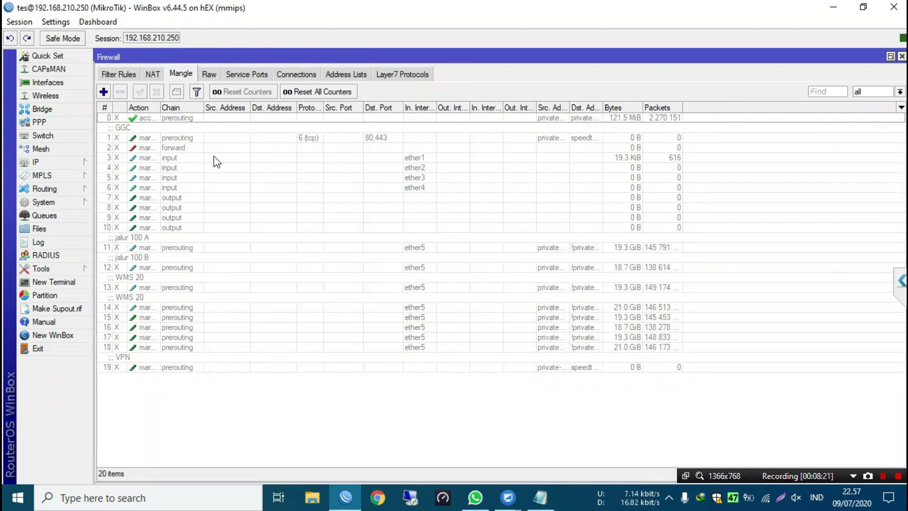
{"action": "left_click", "coordinate": [279, 246]}
{"action": "double_click", "coordinate": [271, 329]}
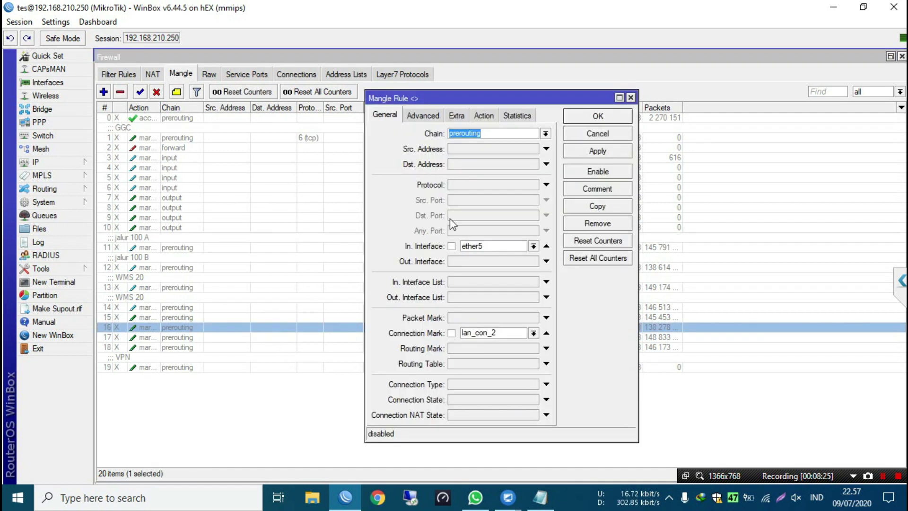
{"action": "left_click", "coordinate": [431, 119]}
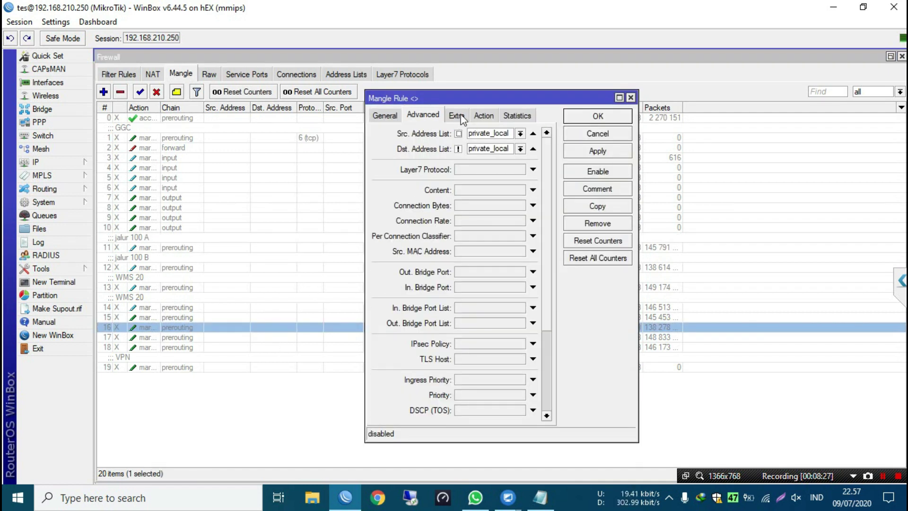
{"action": "left_click", "coordinate": [457, 115]}
{"action": "left_click", "coordinate": [483, 115]}
{"action": "left_click", "coordinate": [517, 115]}
{"action": "left_click", "coordinate": [597, 134]}
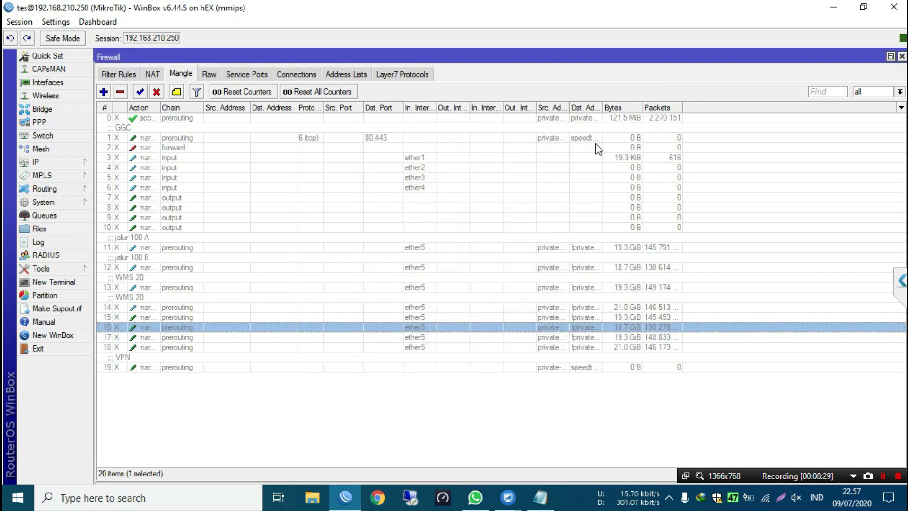
{"action": "double_click", "coordinate": [229, 330]}
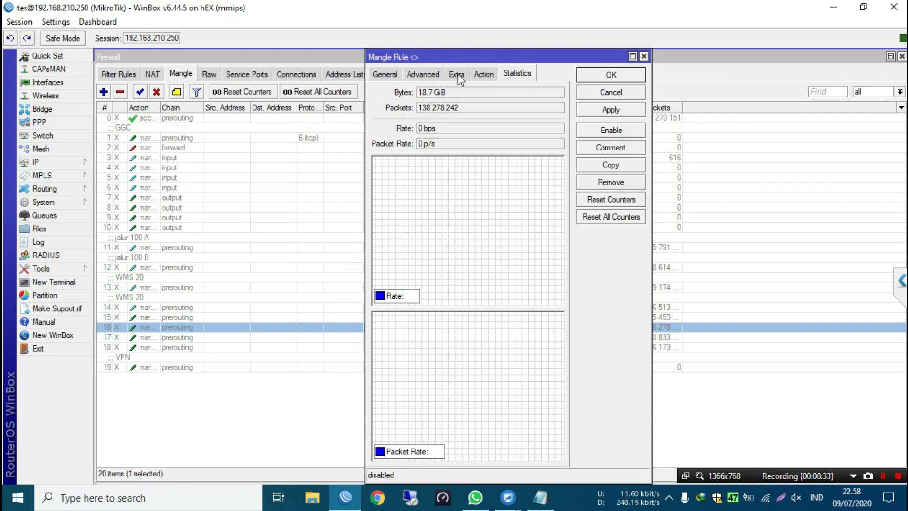
{"action": "left_click", "coordinate": [409, 75]}
{"action": "left_click", "coordinate": [382, 74]}
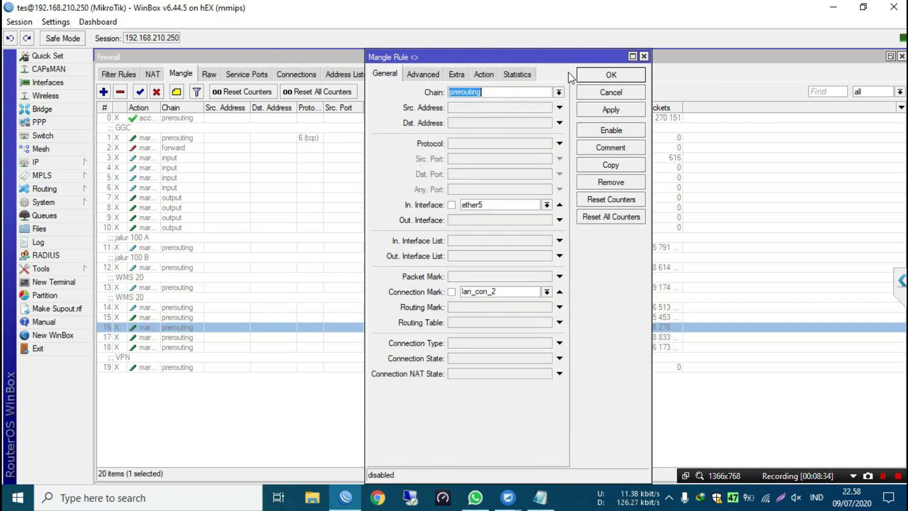
{"action": "left_click", "coordinate": [615, 92]}
{"action": "double_click", "coordinate": [355, 339]}
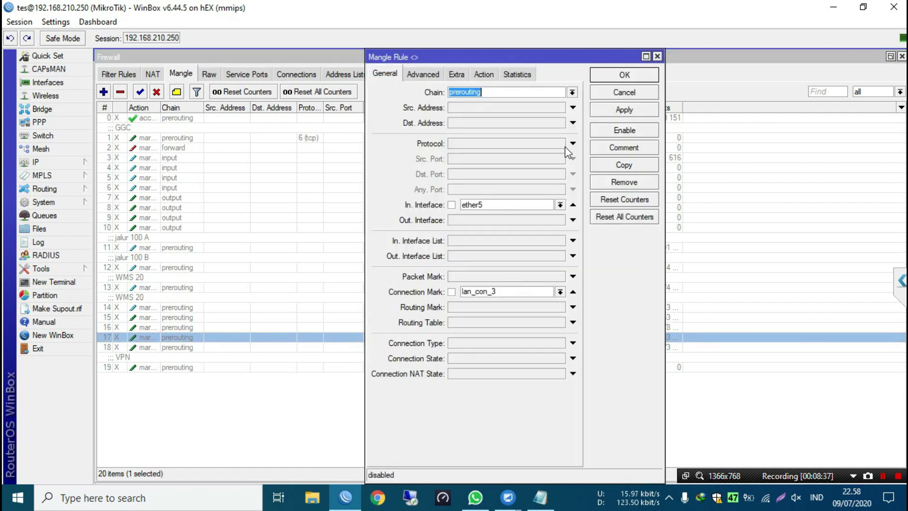
{"action": "left_click", "coordinate": [620, 92]}
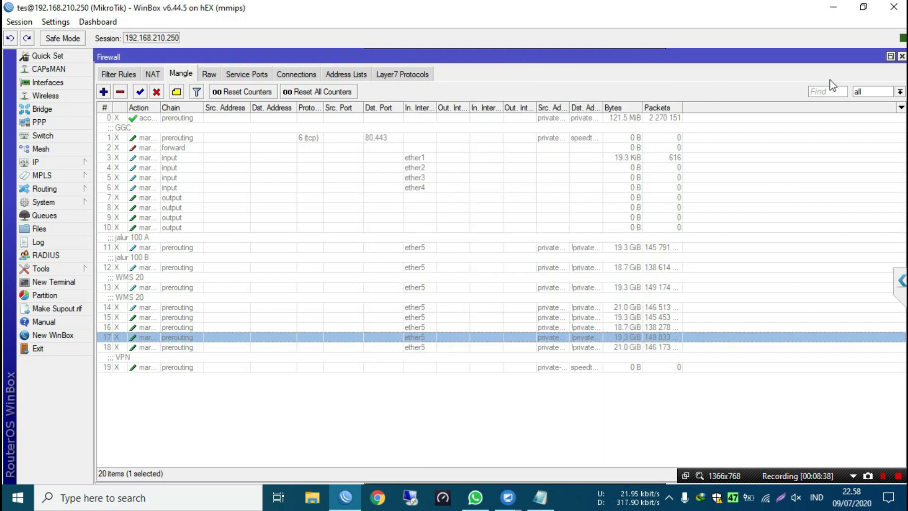
{"action": "left_click", "coordinate": [498, 347]}
{"action": "double_click", "coordinate": [498, 347]}
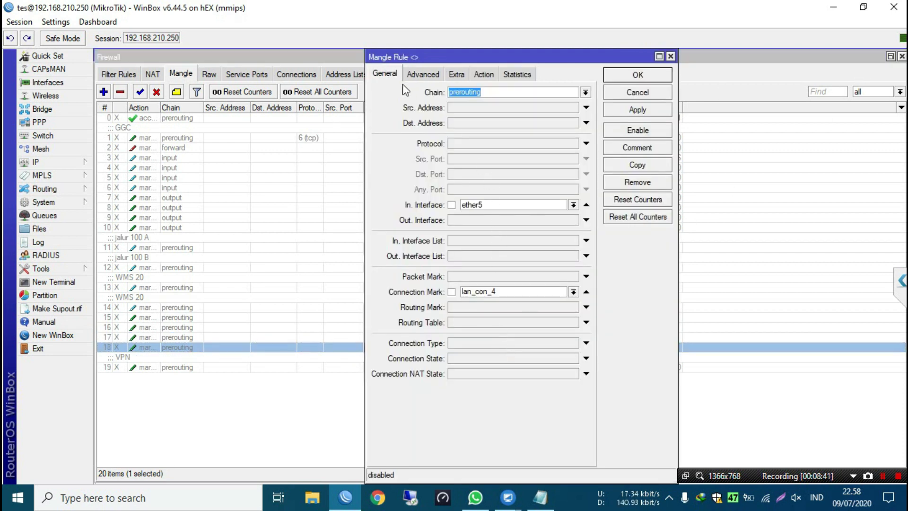
{"action": "left_click", "coordinate": [418, 74]}
{"action": "left_click", "coordinate": [456, 75]}
{"action": "left_click", "coordinate": [483, 75]}
{"action": "left_click", "coordinate": [385, 74]}
{"action": "left_click", "coordinate": [634, 92]}
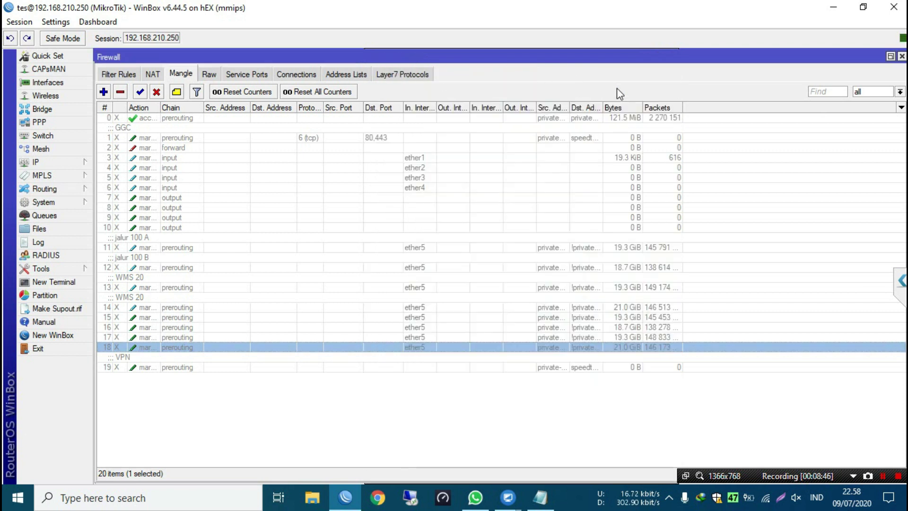
{"action": "left_click", "coordinate": [902, 57]}
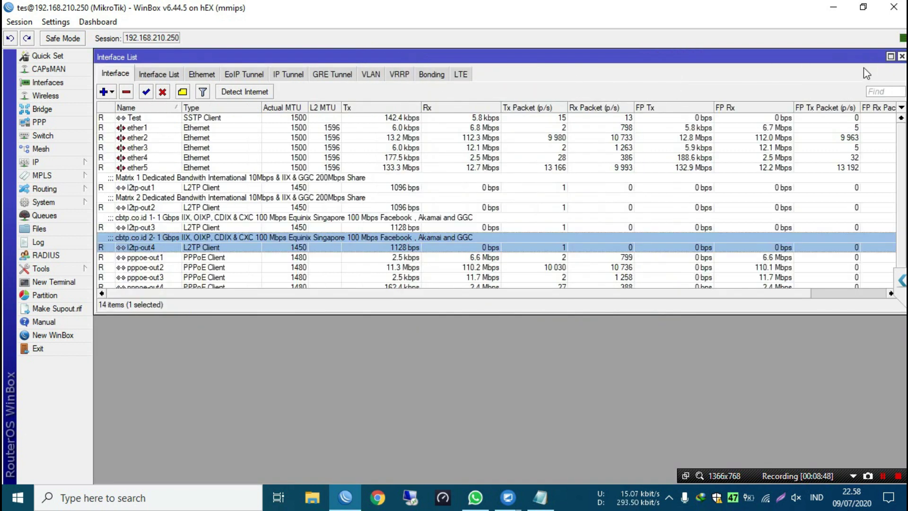
{"action": "scroll", "coordinate": [531, 265], "scroll_direction": "down", "scroll_amount": 1}
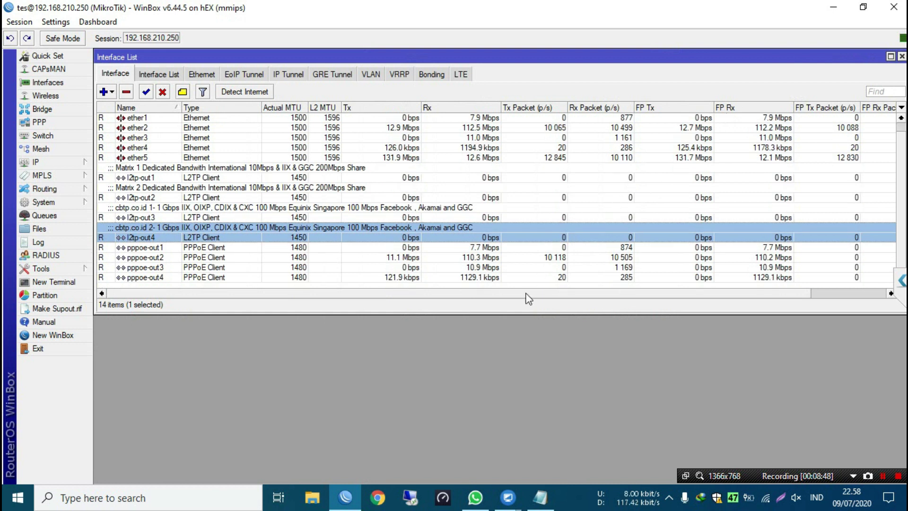
{"action": "left_click_drag", "start_coordinate": [521, 313], "coordinate": [517, 353]}
Step: Change the ISP-C and ISP-D classifiers from 4/1 to 4/2 and 4/3, then save
{"action": "left_click", "coordinate": [540, 498]}
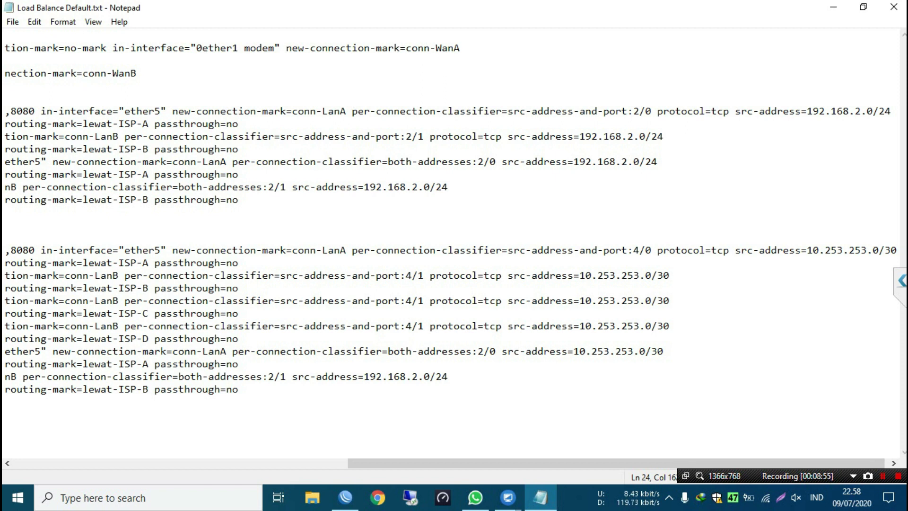
{"action": "left_click", "coordinate": [424, 300]}
{"action": "key", "text": "BackSpace"}
{"action": "type", "text": "2"}
{"action": "left_click", "coordinate": [239, 326]}
{"action": "left_click", "coordinate": [424, 325]}
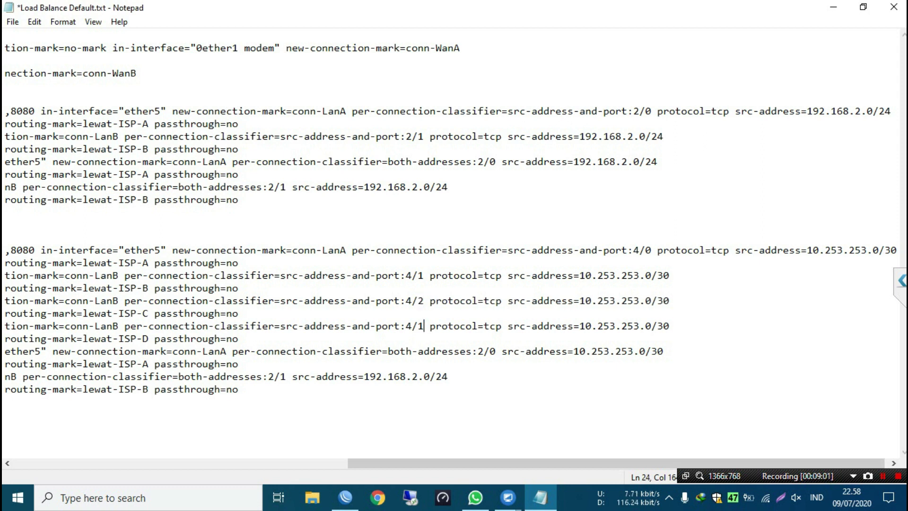
{"action": "key", "text": "BackSpace"}
{"action": "type", "text": "3"}
{"action": "key", "text": "ctrl+s"}
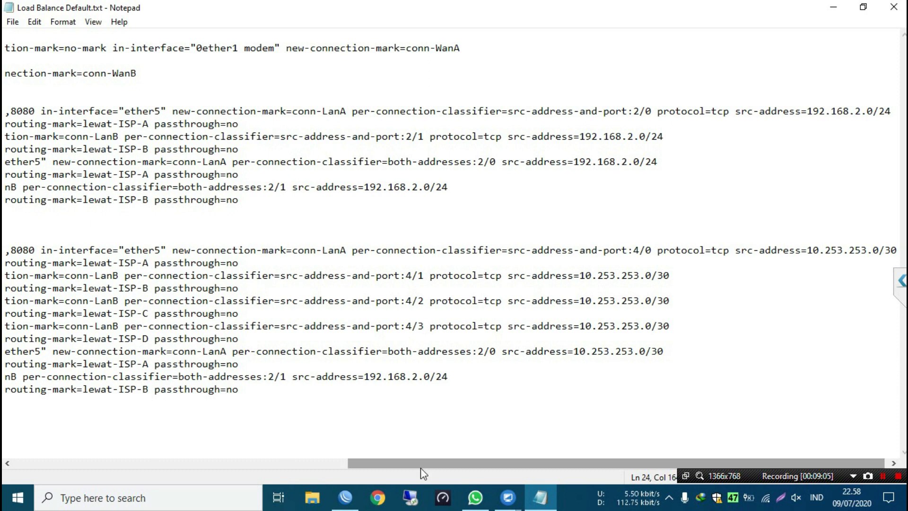
Step: Replace the last rule's source subnet with 10.253.253.0/30 and save the file
{"action": "left_click_drag", "start_coordinate": [448, 376], "coordinate": [365, 376]}
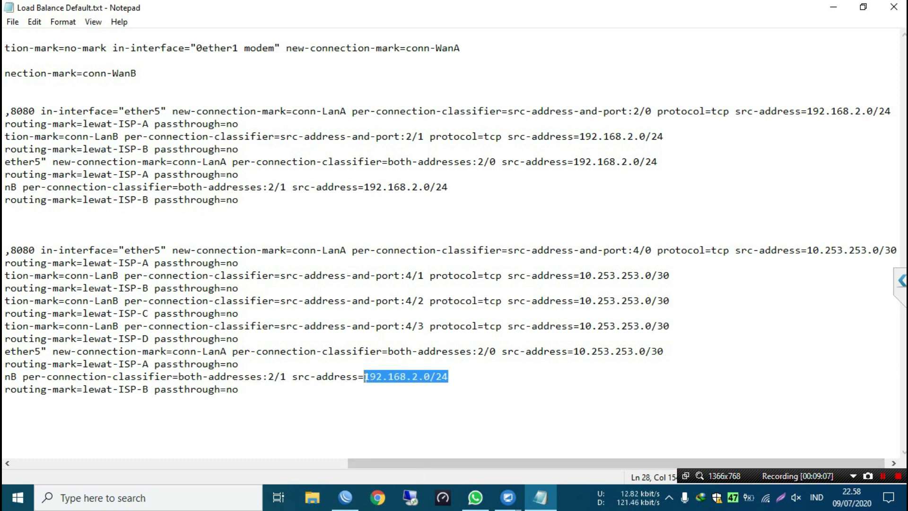
{"action": "type", "text": "10.253.253.0/30"}
{"action": "key", "text": "ctrl+s"}
Step: Select the last LanB connection-mark and routing-mark lines
{"action": "left_click_drag", "start_coordinate": [422, 460], "coordinate": [80, 443]}
{"action": "left_click_drag", "start_coordinate": [501, 460], "coordinate": [731, 459]}
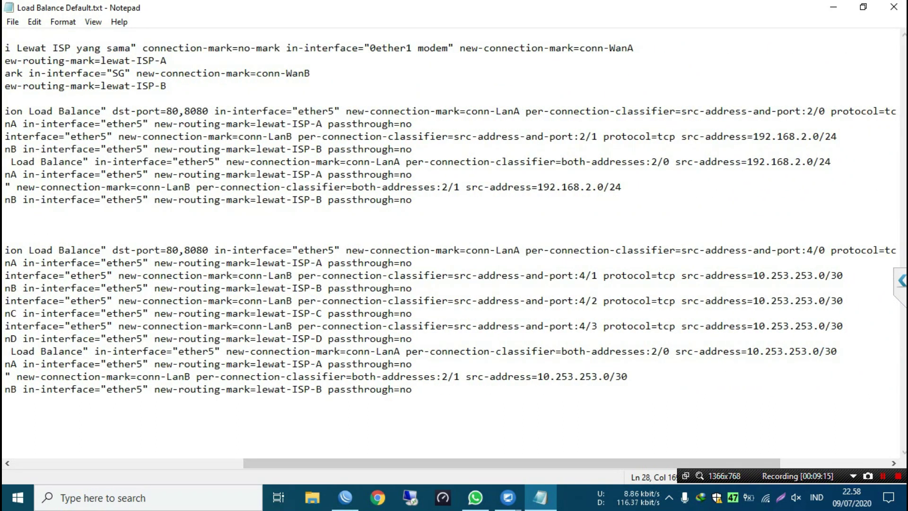
{"action": "left_click_drag", "start_coordinate": [412, 389], "coordinate": [5, 376]}
{"action": "left_click_drag", "start_coordinate": [322, 459], "coordinate": [68, 440]}
{"action": "left_click", "coordinate": [796, 389]}
{"action": "left_click_drag", "start_coordinate": [795, 389], "coordinate": [5, 377]}
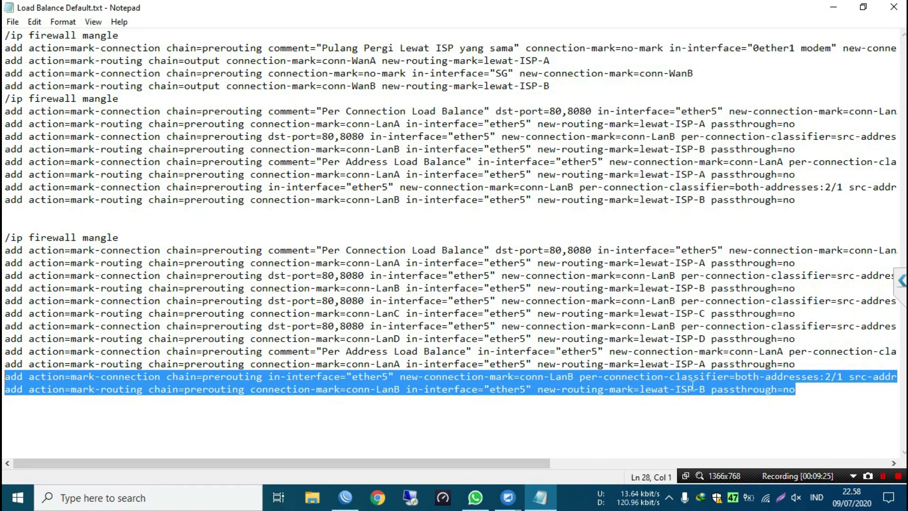
Step: Paste two copies of the LanB connection and routing rules below the originals
{"action": "key", "text": "ctrl+v"}
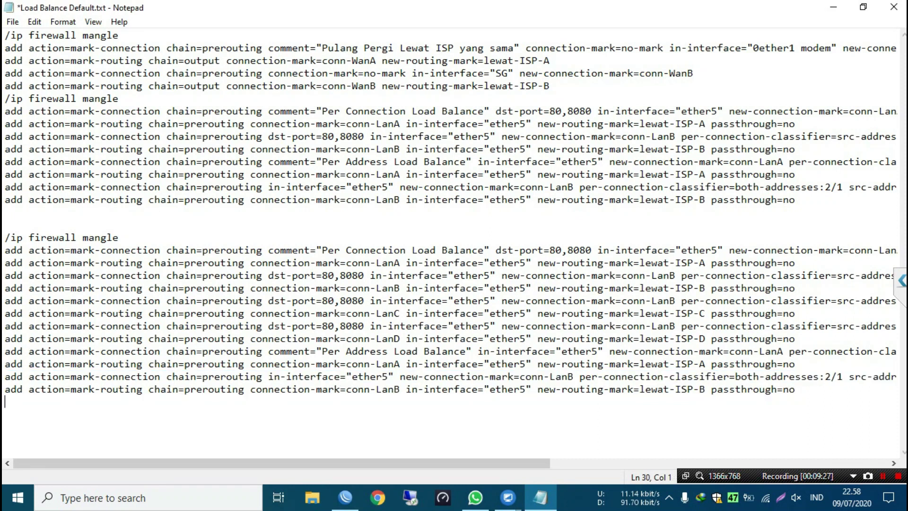
{"action": "key", "text": "ctrl+v"}
{"action": "key", "text": "Return"}
{"action": "key", "text": "ctrl+v"}
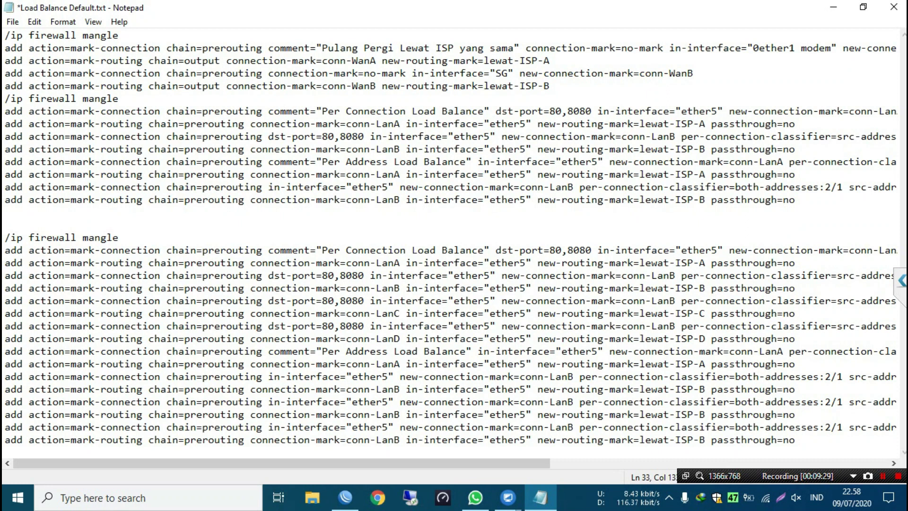
Step: Rename the copies to lewat-ISP-C/conn-LanC and lewat-ISP-D/conn-LanD
{"action": "left_click", "coordinate": [705, 415]}
{"action": "key", "text": "BackSpace"}
{"action": "type", "text": "C"}
{"action": "key", "text": "Down"}
{"action": "key", "text": "BackSpace"}
{"action": "type", "text": "D"}
{"action": "left_click", "coordinate": [400, 414]}
{"action": "key", "text": "BackSpace"}
{"action": "type", "text": "C"}
{"action": "key", "text": "Down"}
{"action": "key", "text": "Down"}
{"action": "key", "text": "BackSpace"}
{"action": "type", "text": "D"}
{"action": "left_click_drag", "start_coordinate": [406, 463], "coordinate": [617, 465]}
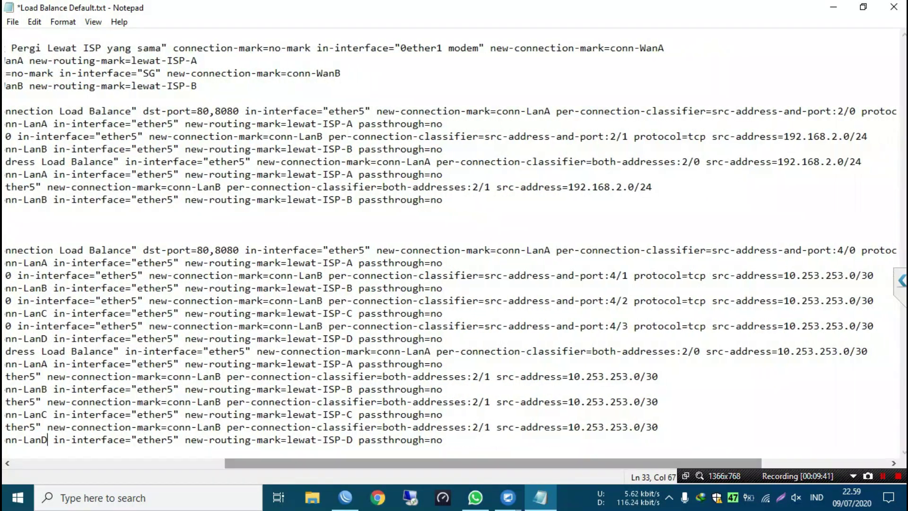
Step: Set the three both-addresses classifiers to 4/1, 4/2 and 4/3, and save
{"action": "left_click", "coordinate": [477, 376]}
{"action": "key", "text": "BackSpace"}
{"action": "type", "text": "4"}
{"action": "key", "text": "Down"}
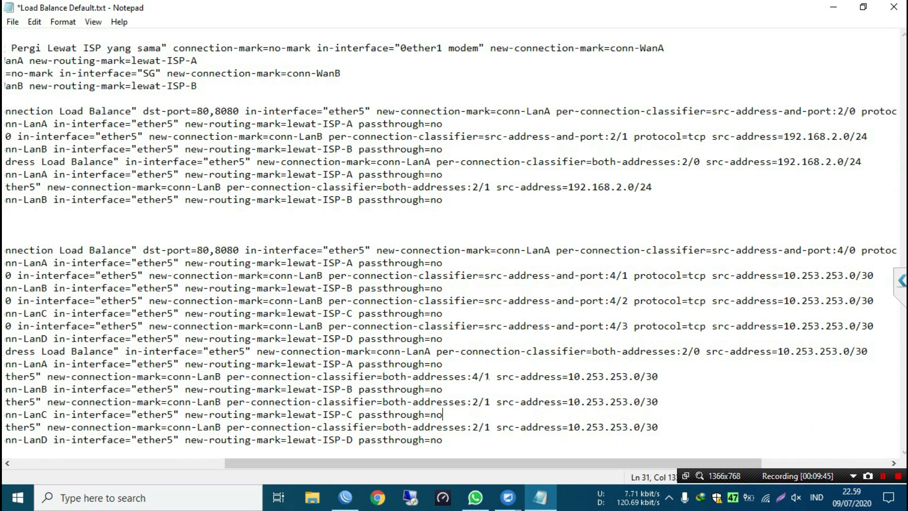
{"action": "key", "text": "BackSpace"}
{"action": "type", "text": "4"}
{"action": "key", "text": "BackSpace"}
{"action": "type", "text": "2"}
{"action": "key", "text": "Down"}
{"action": "key", "text": "Down"}
{"action": "key", "text": "Down"}
{"action": "left_click", "coordinate": [473, 428]}
{"action": "key", "text": "BackSpace"}
{"action": "type", "text": "4"}
{"action": "key", "text": "BackSpace"}
{"action": "type", "text": "3"}
{"action": "key", "text": "ctrl+s"}
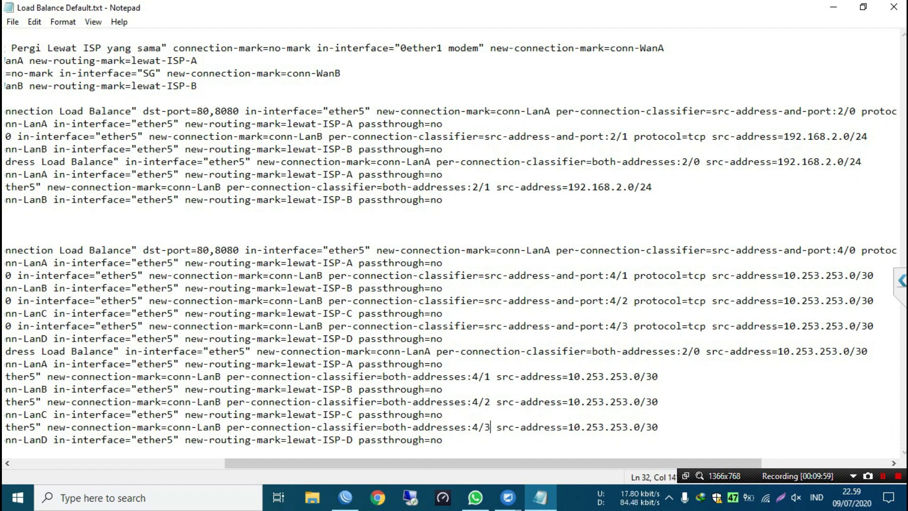
Step: Paste the second mangle block from Notepad into a WinBox terminal to create the rules
{"action": "left_click_drag", "start_coordinate": [443, 440], "coordinate": [23, 250]}
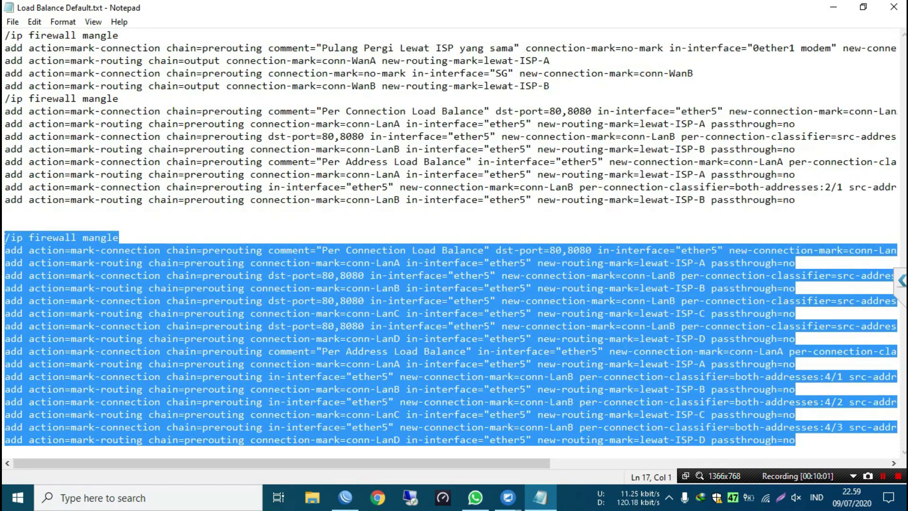
{"action": "left_click", "coordinate": [346, 497]}
{"action": "left_click", "coordinate": [56, 284]}
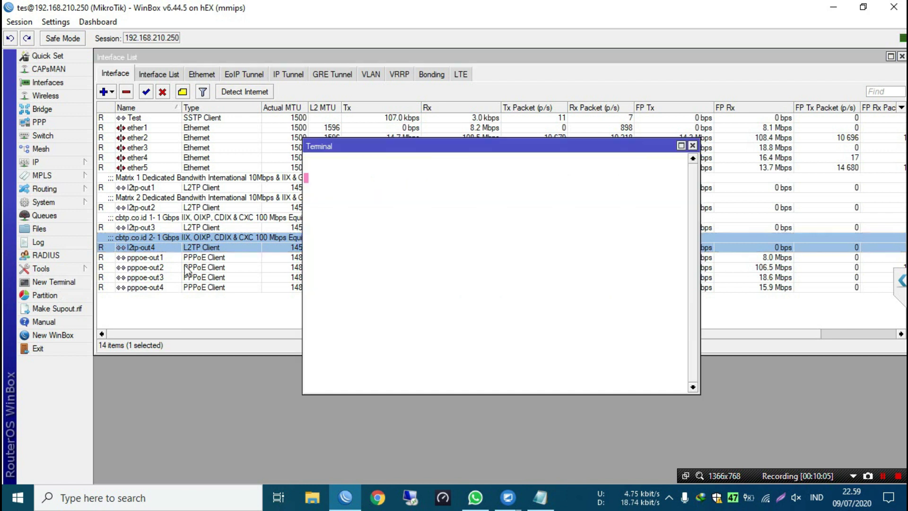
{"action": "right_click", "coordinate": [385, 250]}
{"action": "left_click", "coordinate": [416, 306]}
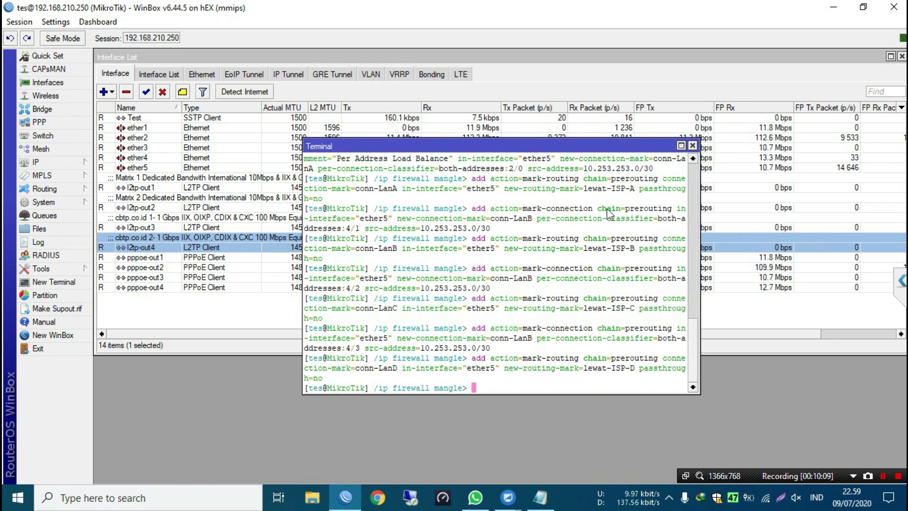
{"action": "left_click", "coordinate": [692, 145]}
{"action": "left_click", "coordinate": [38, 162]}
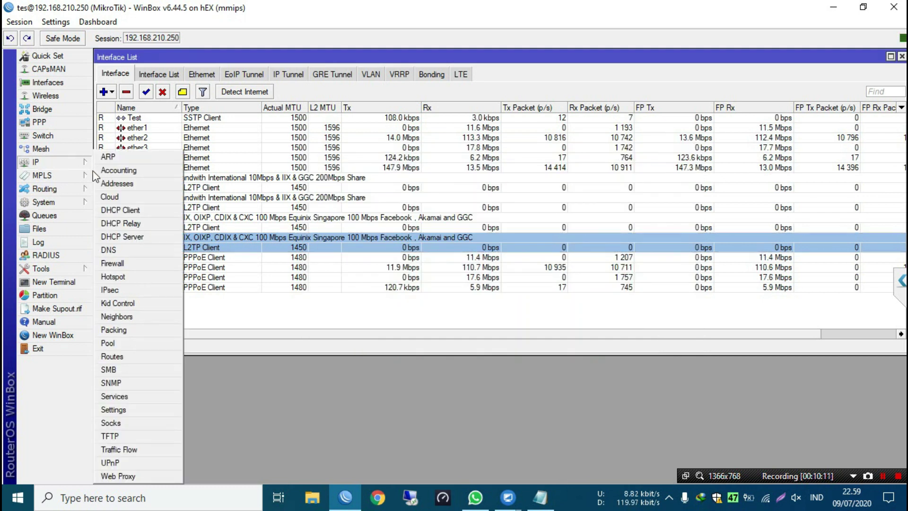
{"action": "left_click", "coordinate": [112, 263]}
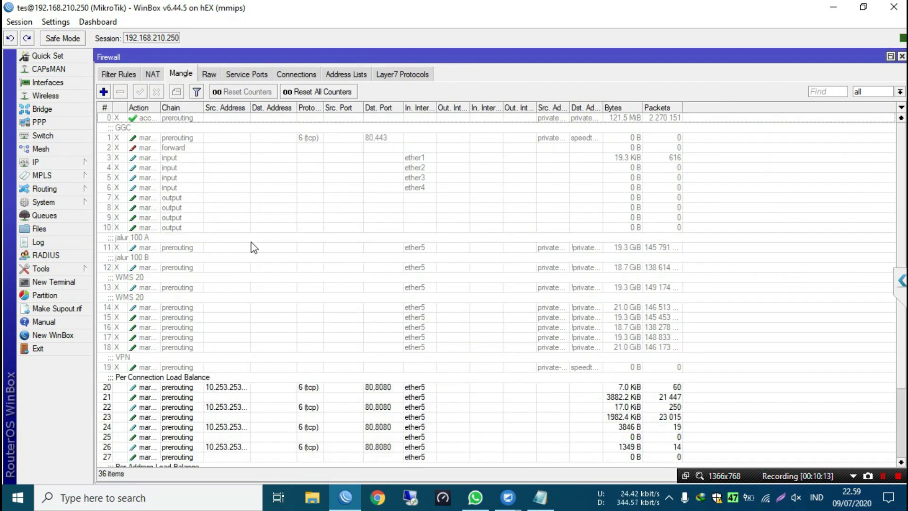
Step: Open mangle rule 32 and review its Advanced, Extra, Action and Statistics tabs
{"action": "scroll", "coordinate": [254, 248], "scroll_direction": "down", "scroll_amount": 3}
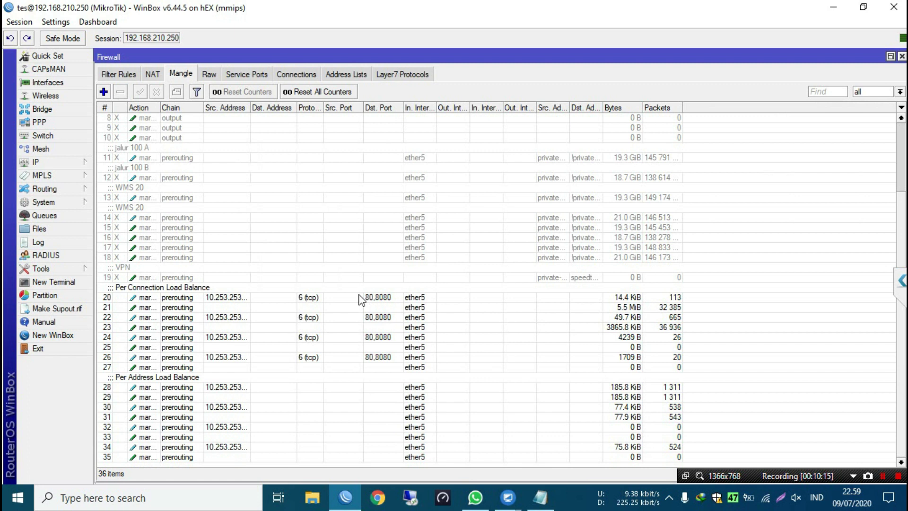
{"action": "left_click", "coordinate": [307, 428]}
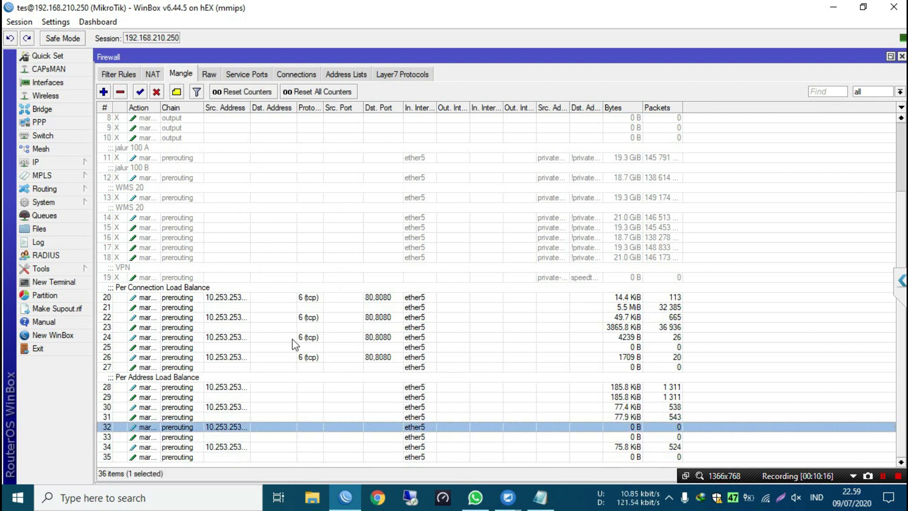
{"action": "right_click", "coordinate": [320, 327]}
{"action": "mouse_move", "coordinate": [404, 181]}
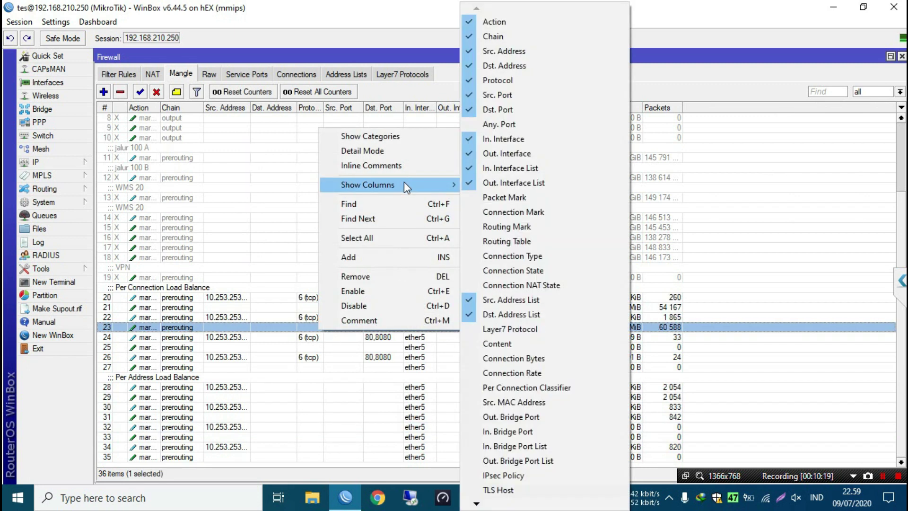
{"action": "mouse_move", "coordinate": [477, 503]}
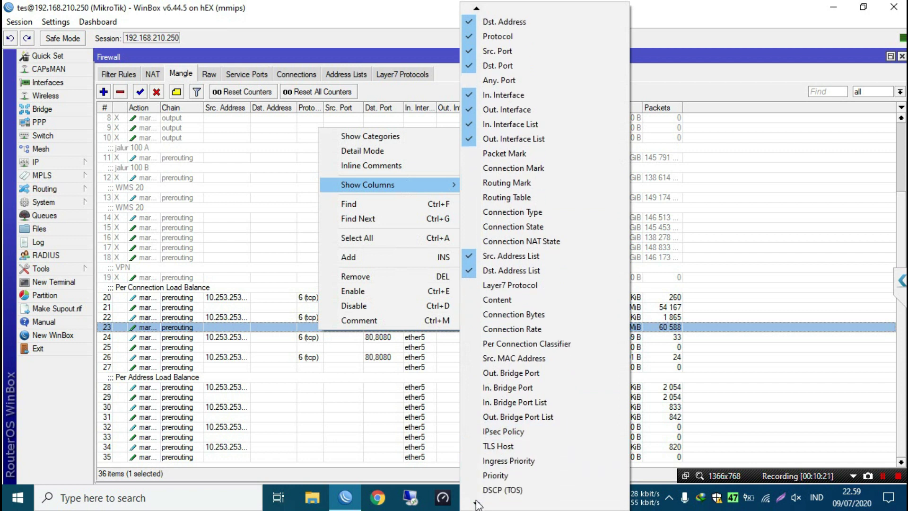
{"action": "left_click", "coordinate": [356, 429]}
{"action": "double_click", "coordinate": [358, 430]}
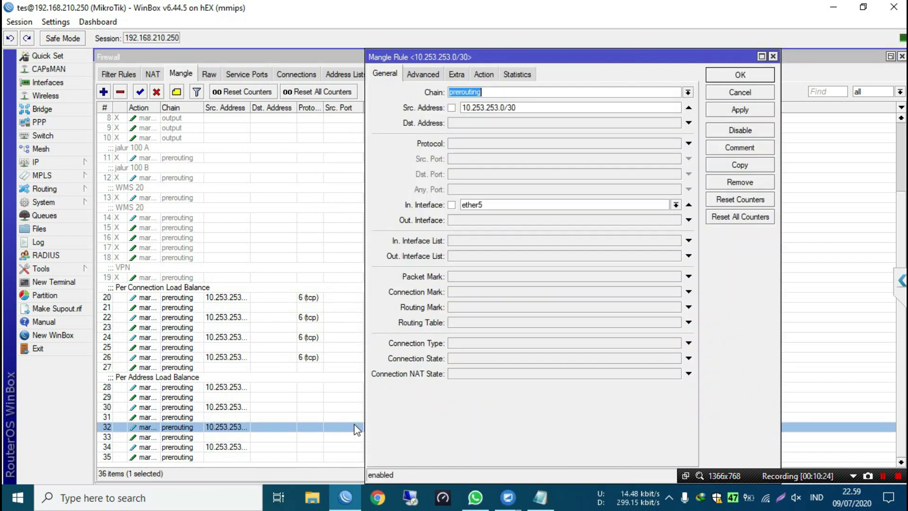
{"action": "left_click", "coordinate": [425, 75]}
{"action": "left_click", "coordinate": [457, 76]}
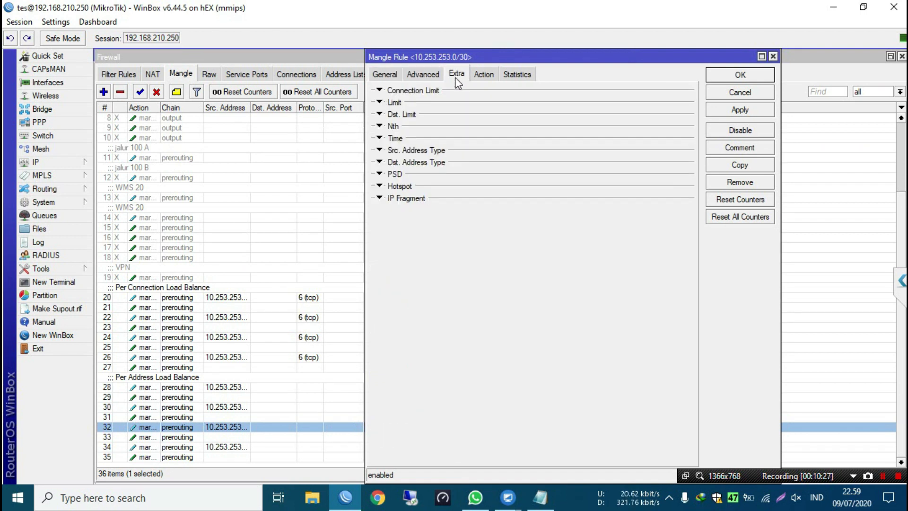
{"action": "left_click", "coordinate": [482, 76]}
{"action": "left_click", "coordinate": [517, 74]}
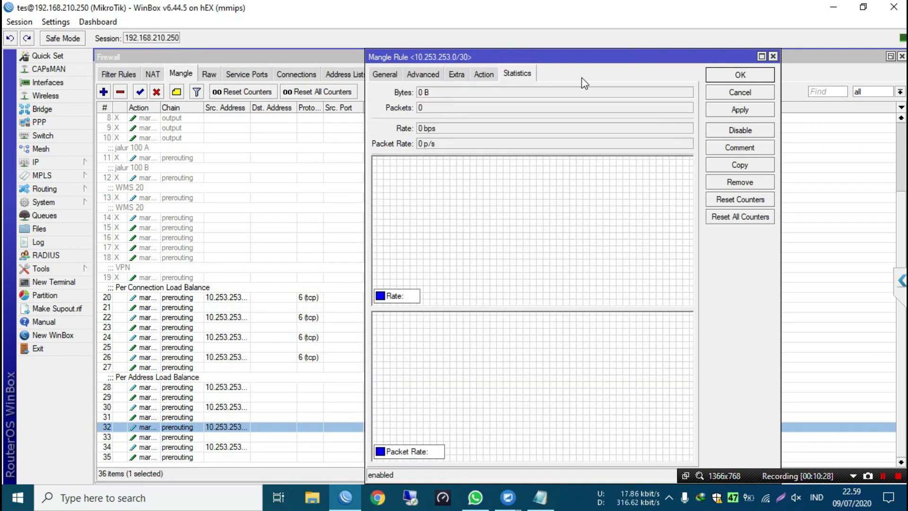
{"action": "left_click", "coordinate": [492, 75]}
Step: Edit the New Connection Mark on rules 32 and 34 and save both
{"action": "left_click", "coordinate": [483, 148]}
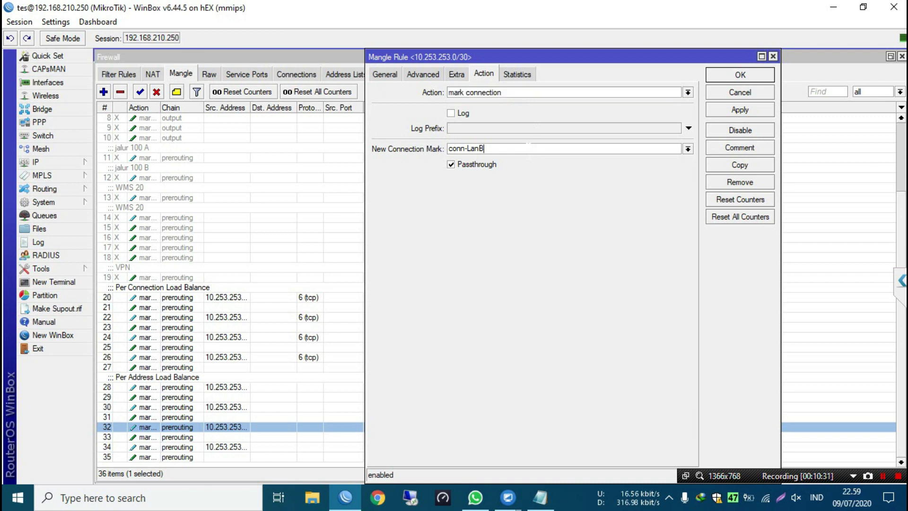
{"action": "type", "text": "B"}
{"action": "key", "text": "Return"}
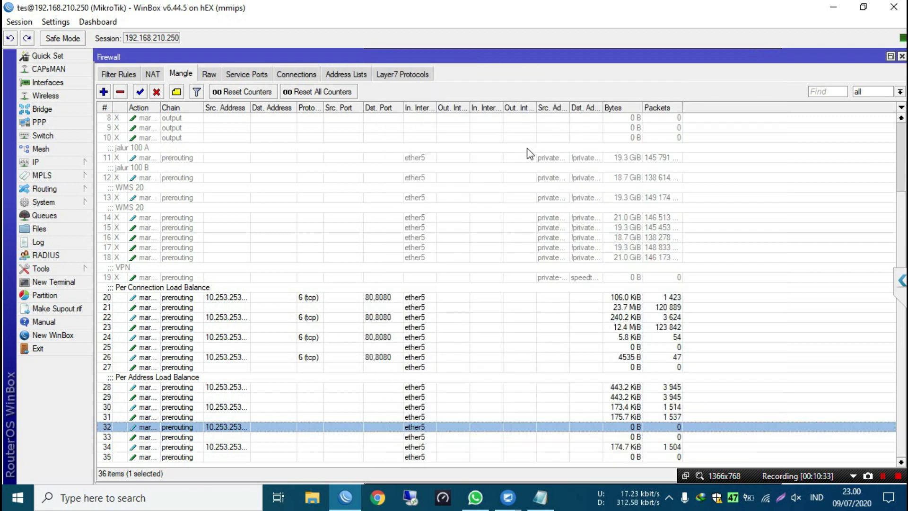
{"action": "key", "text": "Down"}
{"action": "key", "text": "Down"}
{"action": "key", "text": "Return"}
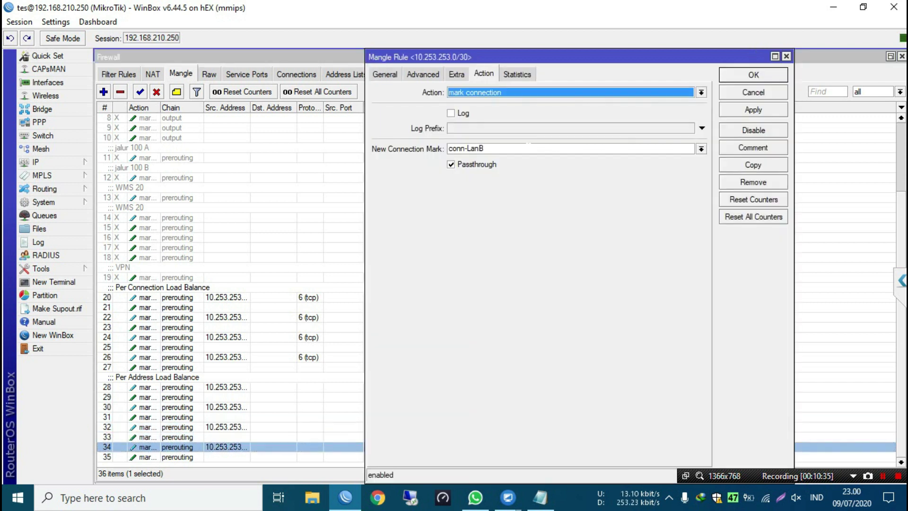
{"action": "left_click", "coordinate": [484, 149]}
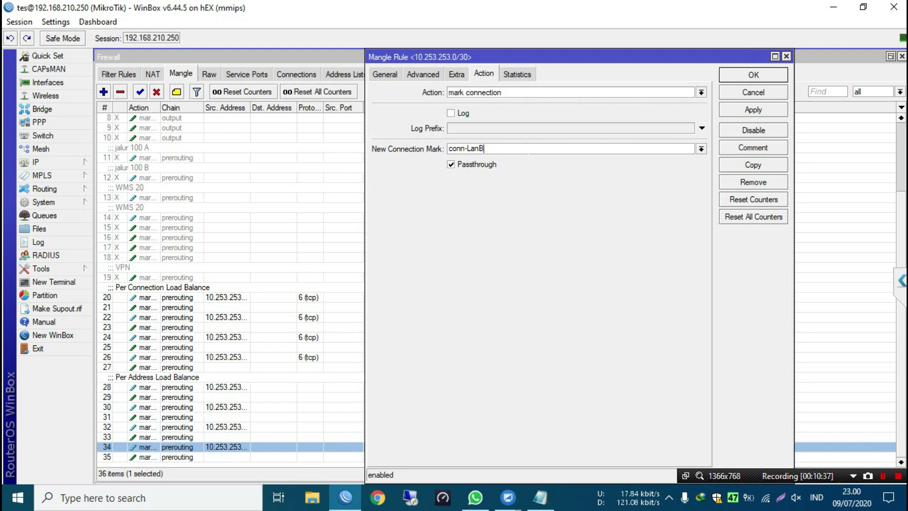
{"action": "key", "text": "Return"}
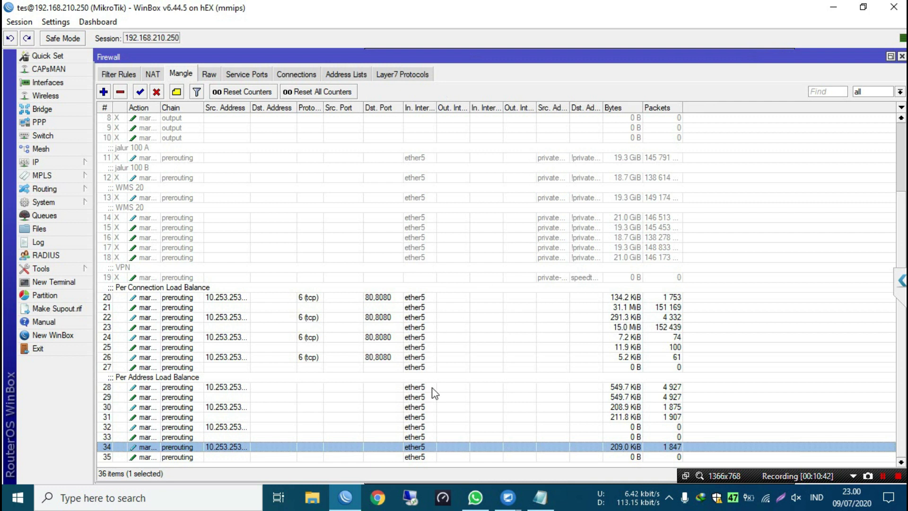
Step: Check rule 34's settings, then add the New Connection Mark column to the mangle list
{"action": "double_click", "coordinate": [479, 447]}
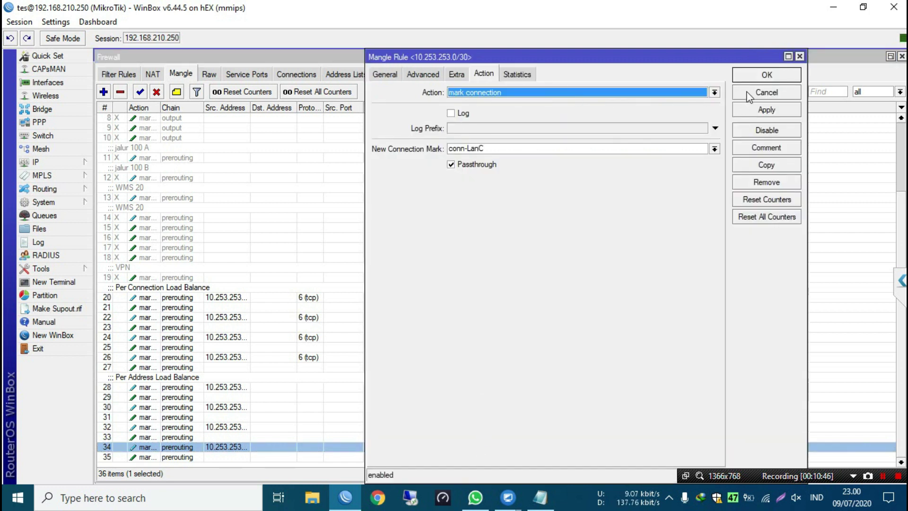
{"action": "left_click", "coordinate": [767, 92]}
{"action": "right_click", "coordinate": [356, 239]}
{"action": "mouse_move", "coordinate": [482, 297]}
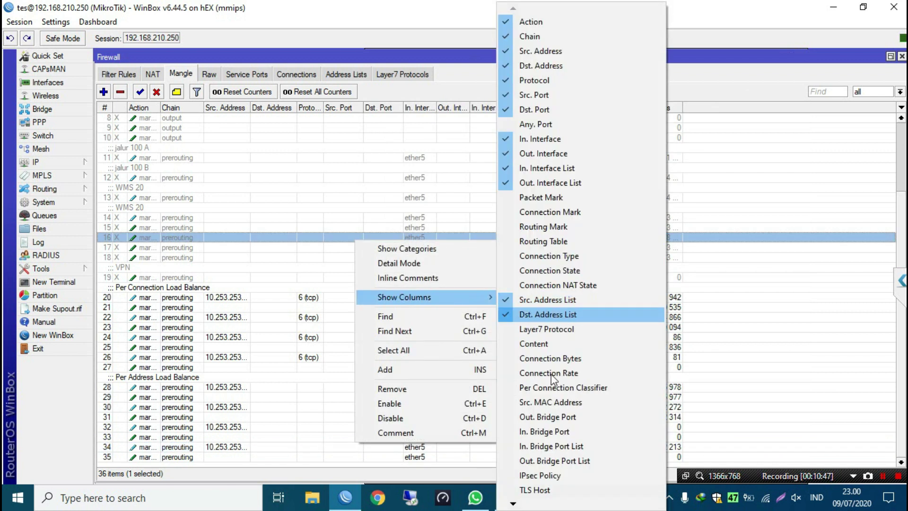
{"action": "mouse_move", "coordinate": [513, 504]}
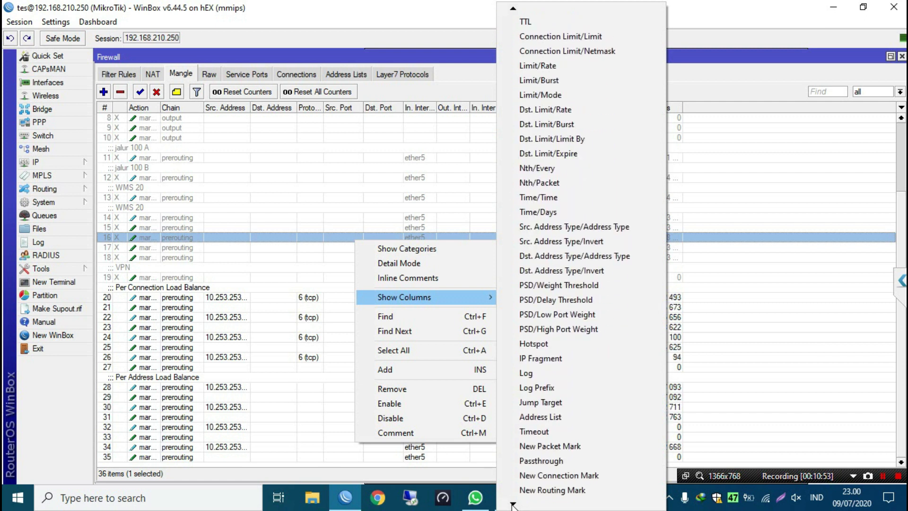
{"action": "left_click", "coordinate": [543, 445]}
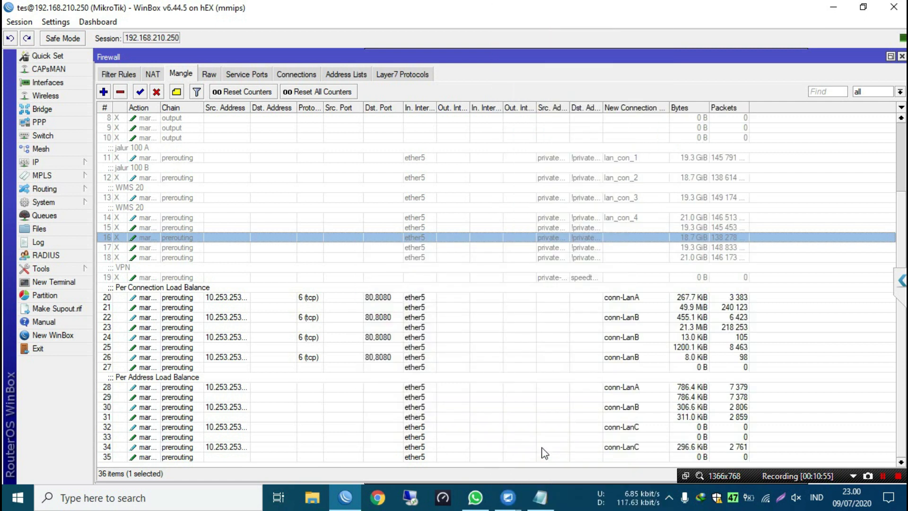
Step: Set rule 24's new connection mark to conn-LanC and rule 26's to conn-LanD
{"action": "double_click", "coordinate": [643, 337]}
{"action": "left_click", "coordinate": [484, 149]}
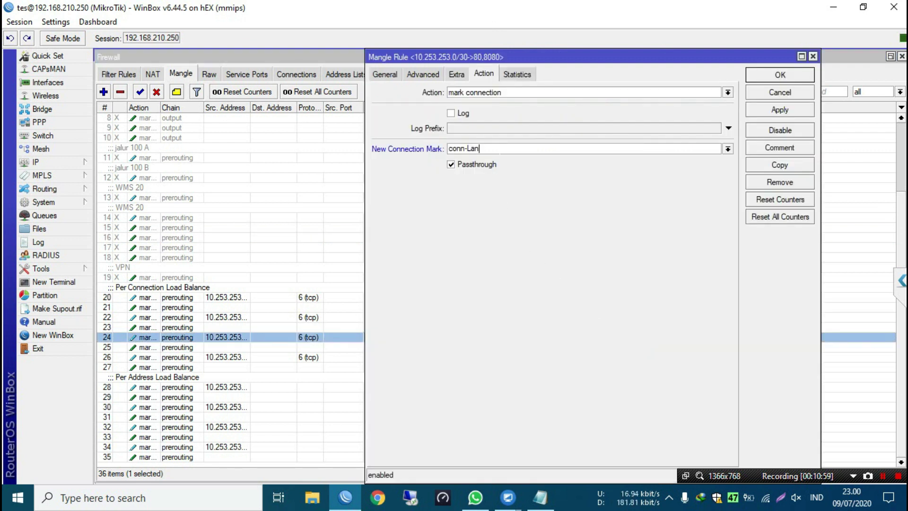
{"action": "type", "text": "B"}
{"action": "key", "text": "Return"}
{"action": "key", "text": "Down"}
{"action": "key", "text": "Down"}
{"action": "key", "text": "Return"}
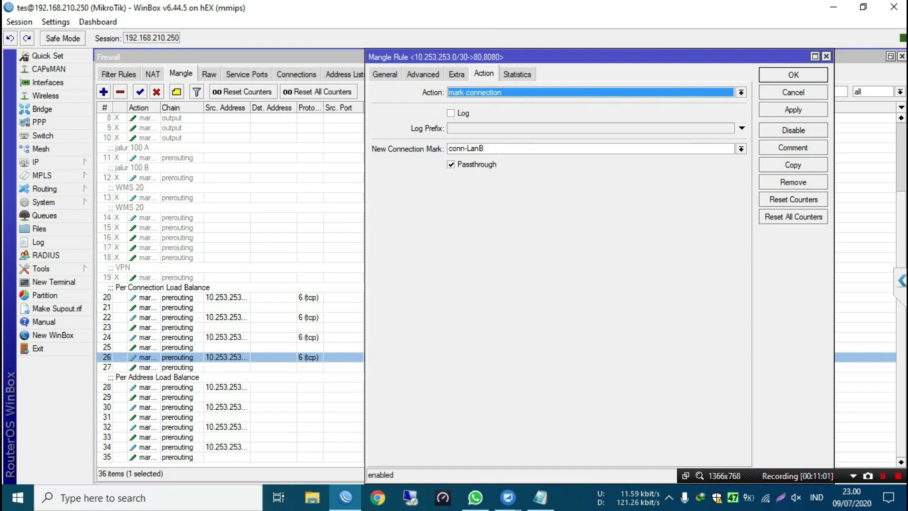
{"action": "left_click", "coordinate": [498, 148]}
{"action": "key", "text": "BackSpace"}
{"action": "type", "text": "D"}
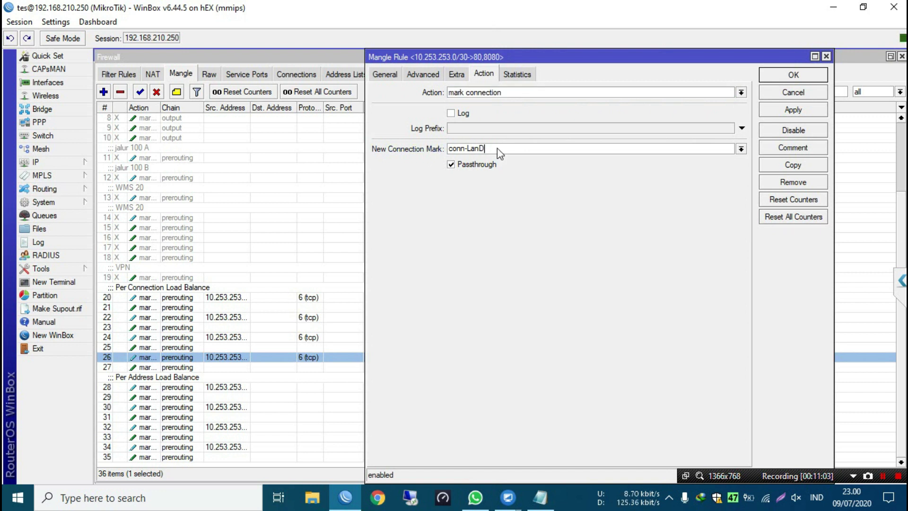
{"action": "key", "text": "Return"}
Step: Save rule 34 with new connection mark conn-LanD
{"action": "left_click", "coordinate": [609, 453]}
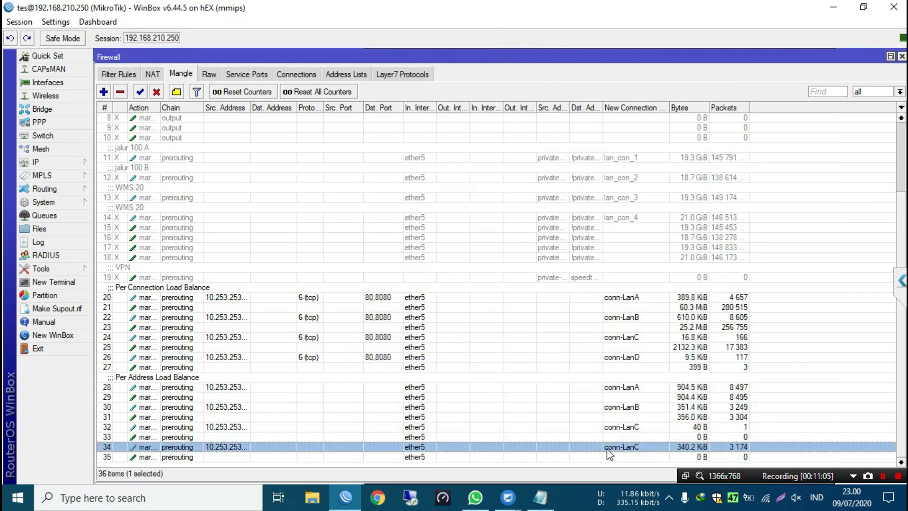
{"action": "double_click", "coordinate": [609, 452]}
{"action": "left_click", "coordinate": [510, 149]}
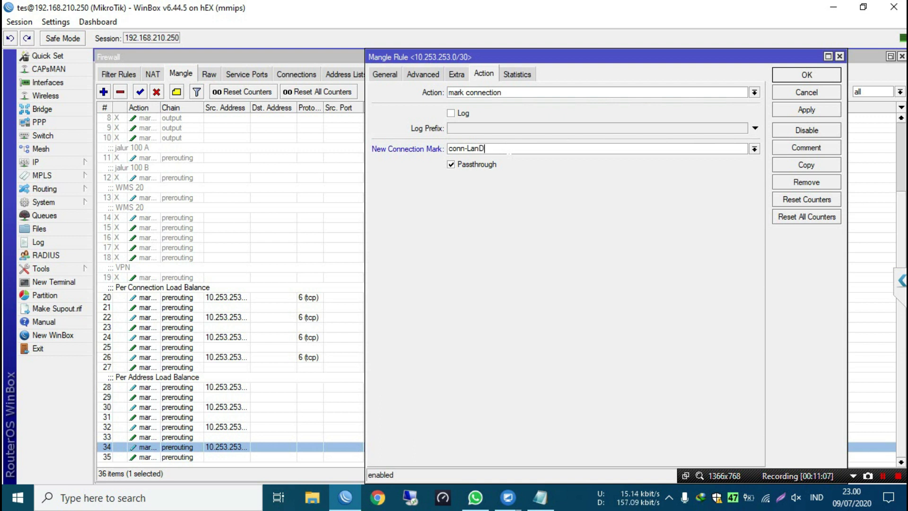
{"action": "key", "text": "Return"}
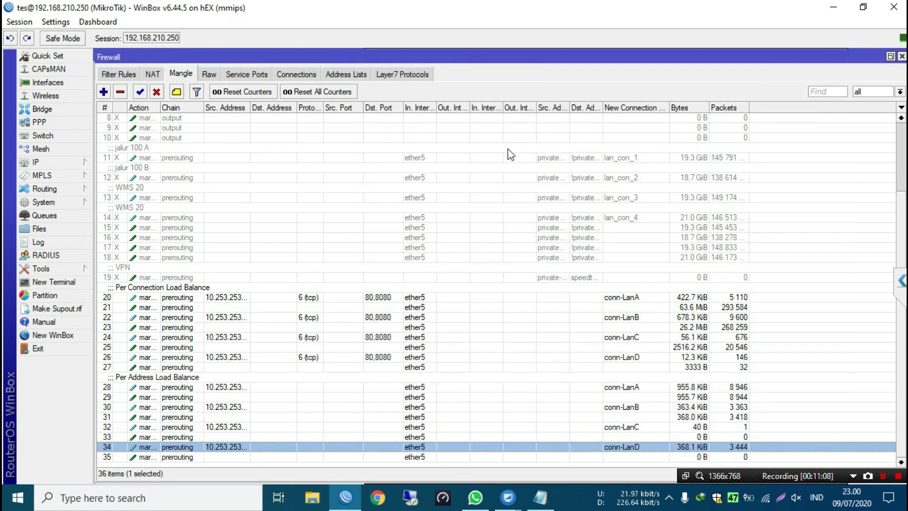
Step: Inspect rule 35's matching conditions and add the Connection Mark column to the list
{"action": "double_click", "coordinate": [480, 457]}
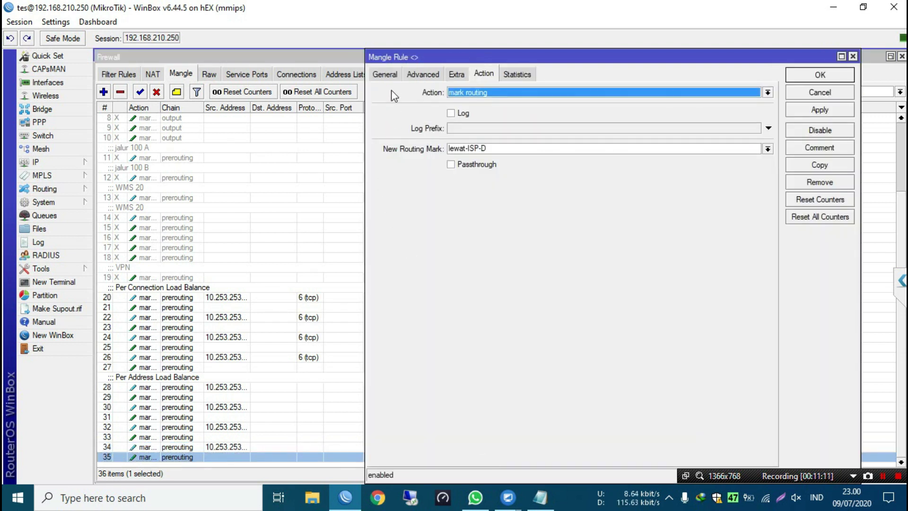
{"action": "left_click", "coordinate": [391, 76]}
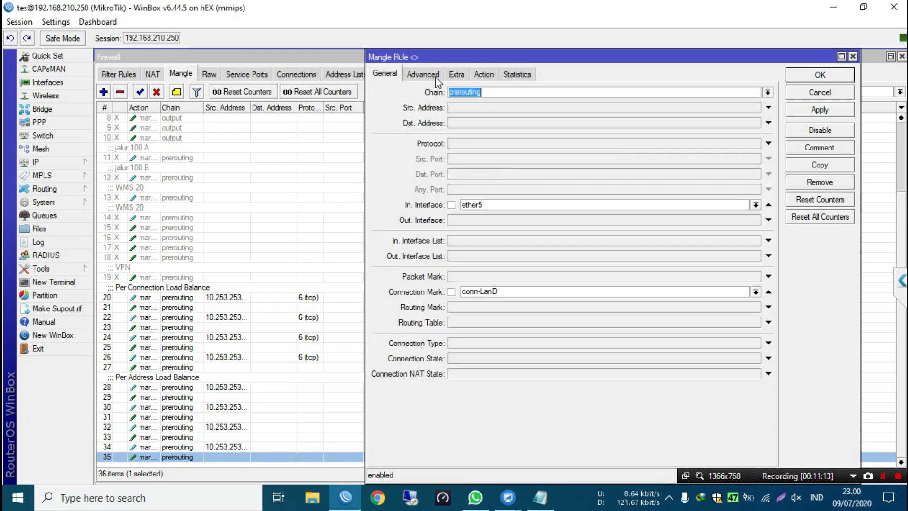
{"action": "left_click", "coordinate": [800, 94]}
{"action": "right_click", "coordinate": [405, 217]}
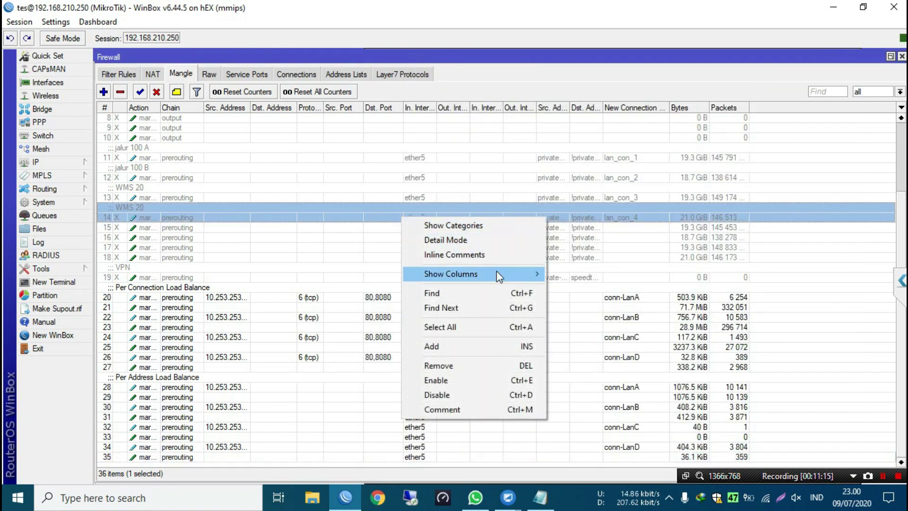
{"action": "mouse_move", "coordinate": [532, 271]}
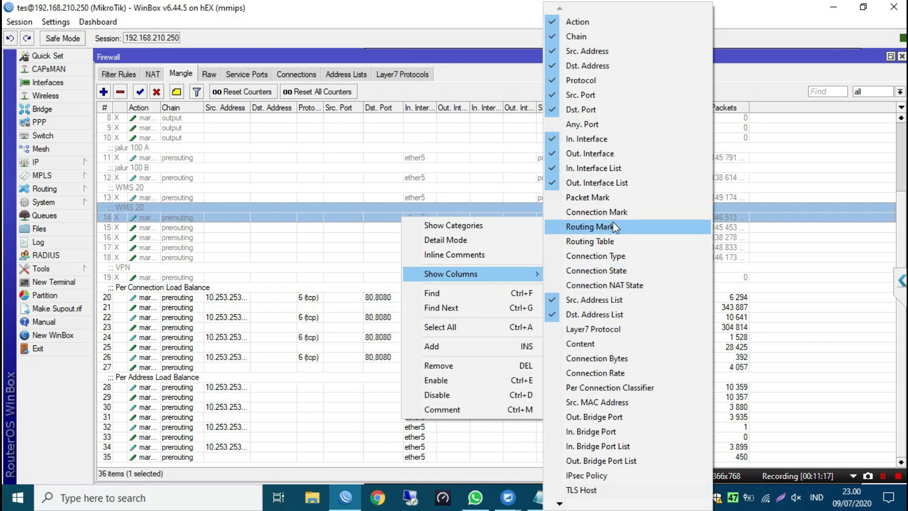
{"action": "left_click", "coordinate": [597, 212]}
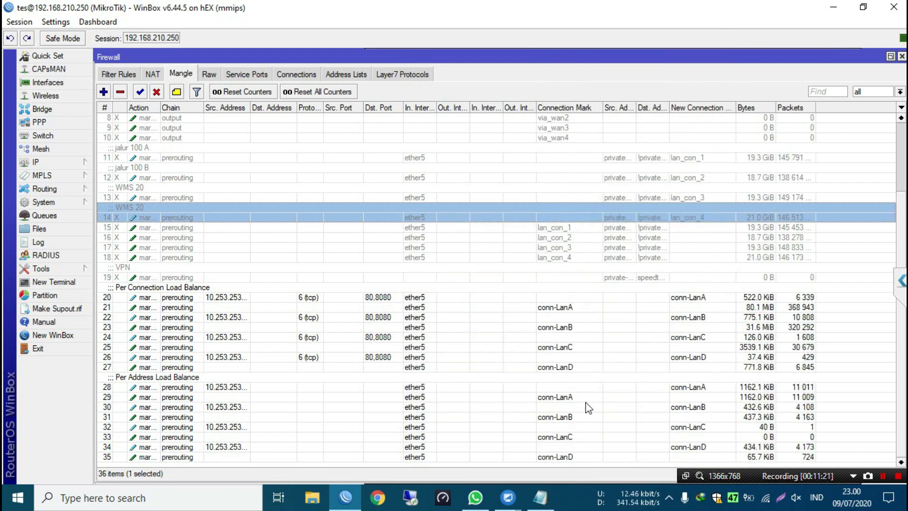
Step: Reset all mangle counters and watch rules 32 and 33 count again
{"action": "left_click", "coordinate": [347, 92]}
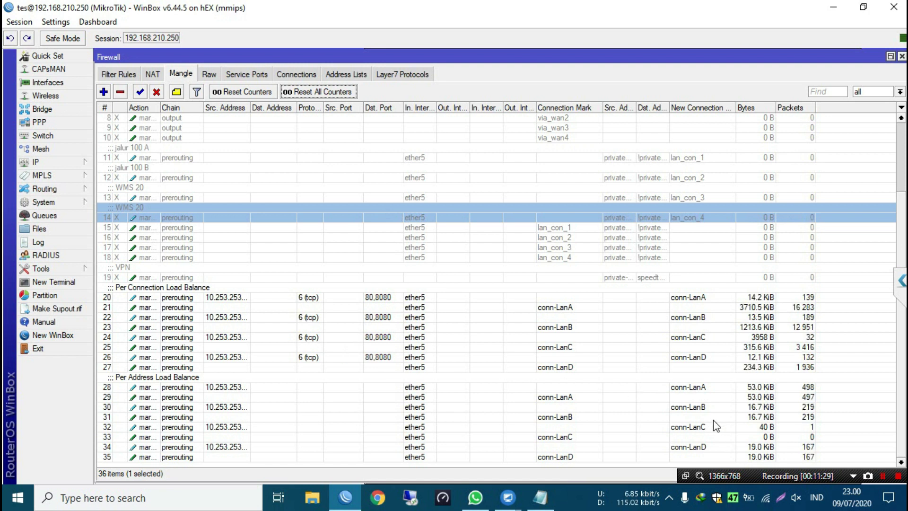
{"action": "left_click", "coordinate": [485, 427]}
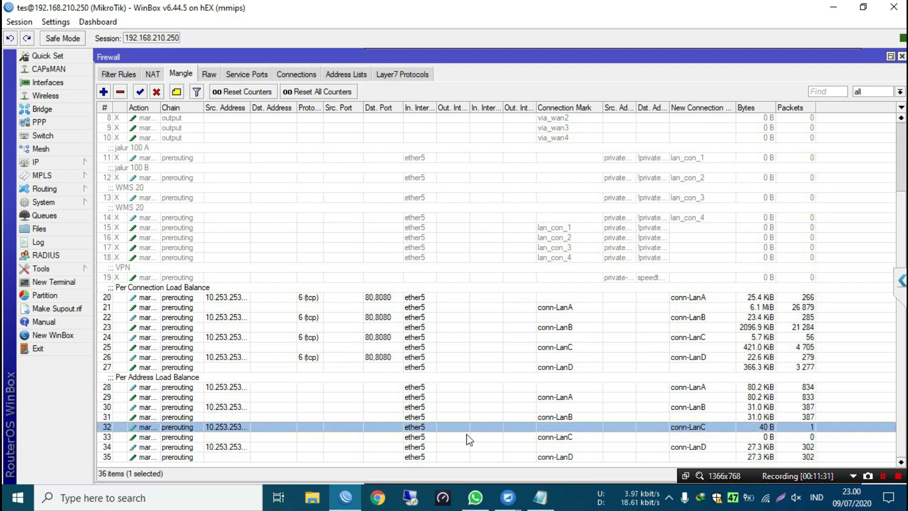
{"action": "left_click", "coordinate": [470, 437]}
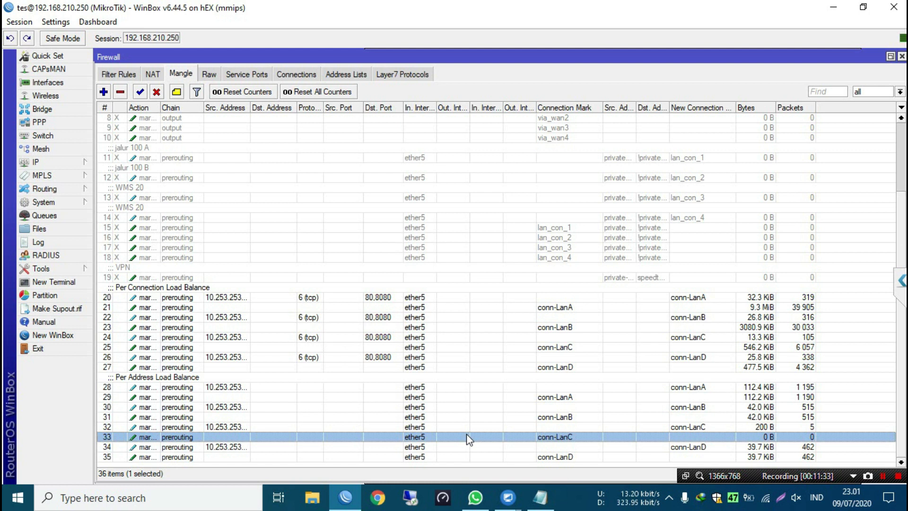
{"action": "left_click", "coordinate": [83, 163]}
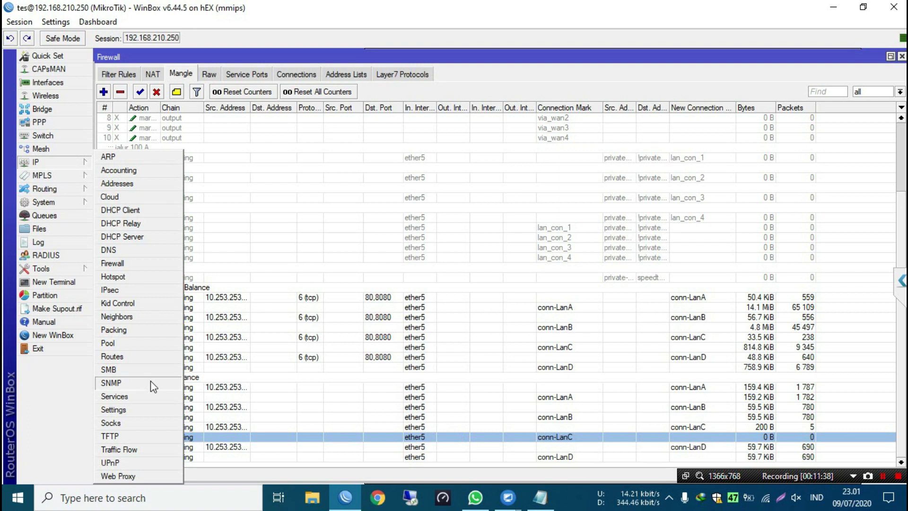
Step: Give the pppoe-out1 default route routing mark lewat-ISP-A
{"action": "left_click", "coordinate": [144, 355]}
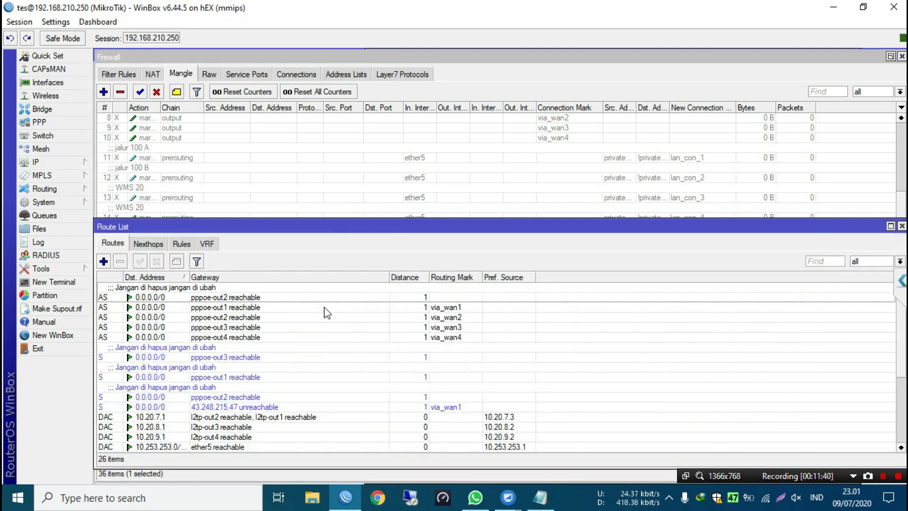
{"action": "scroll", "coordinate": [327, 312], "scroll_direction": "down", "scroll_amount": 3}
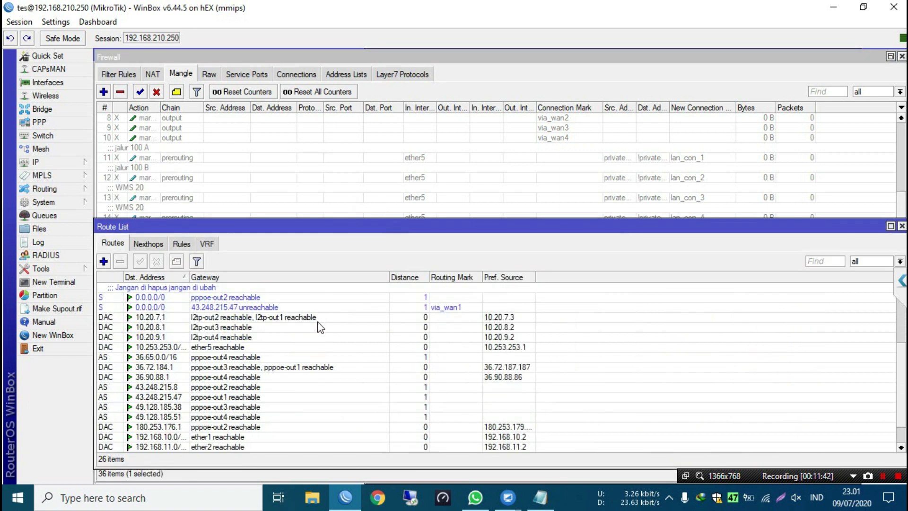
{"action": "scroll", "coordinate": [320, 327], "scroll_direction": "up", "scroll_amount": 4}
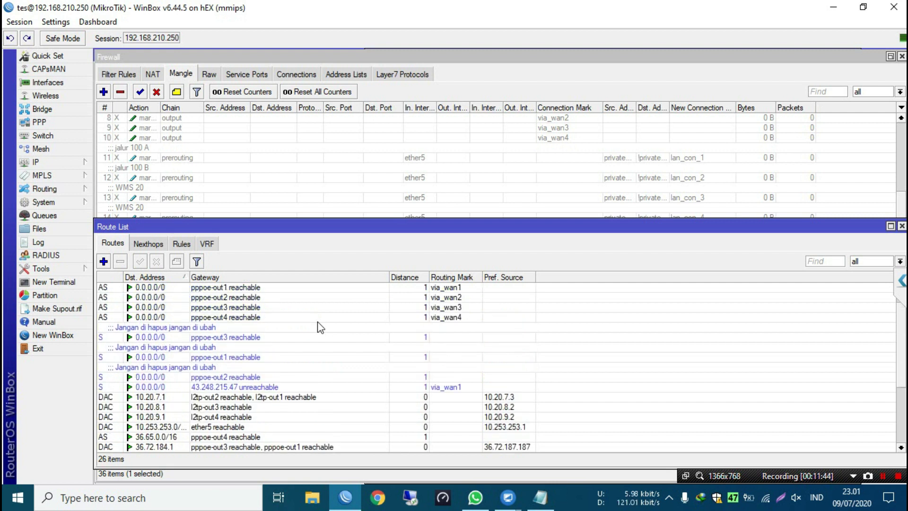
{"action": "double_click", "coordinate": [278, 307]}
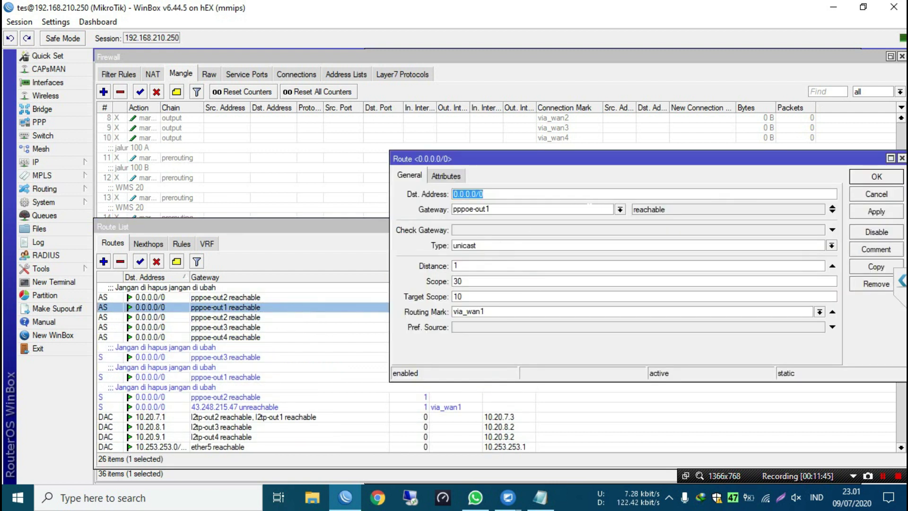
{"action": "left_click", "coordinate": [620, 210]}
{"action": "left_click", "coordinate": [478, 305]}
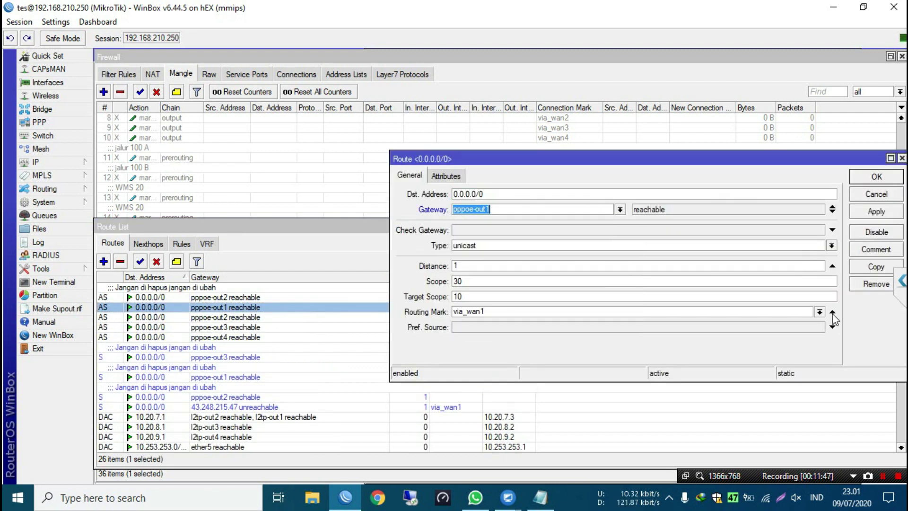
{"action": "left_click", "coordinate": [819, 312]}
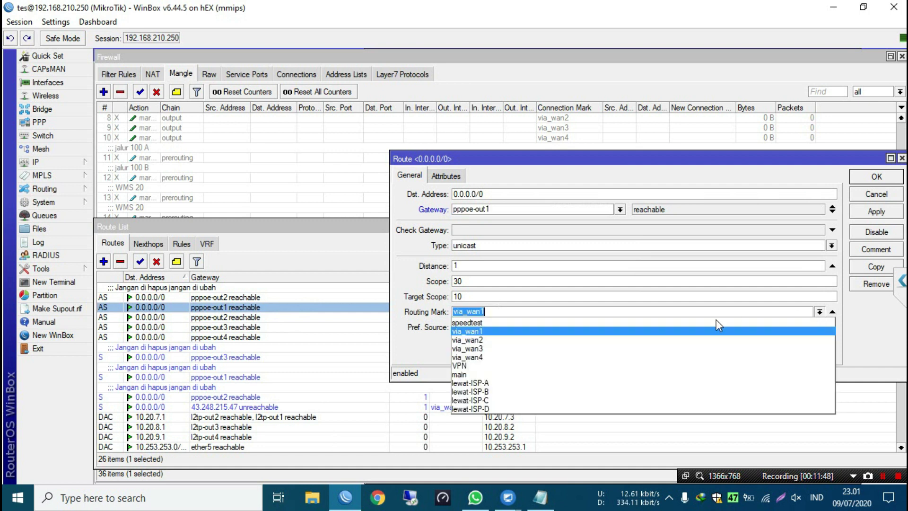
{"action": "left_click", "coordinate": [510, 384]}
{"action": "key", "text": "Return"}
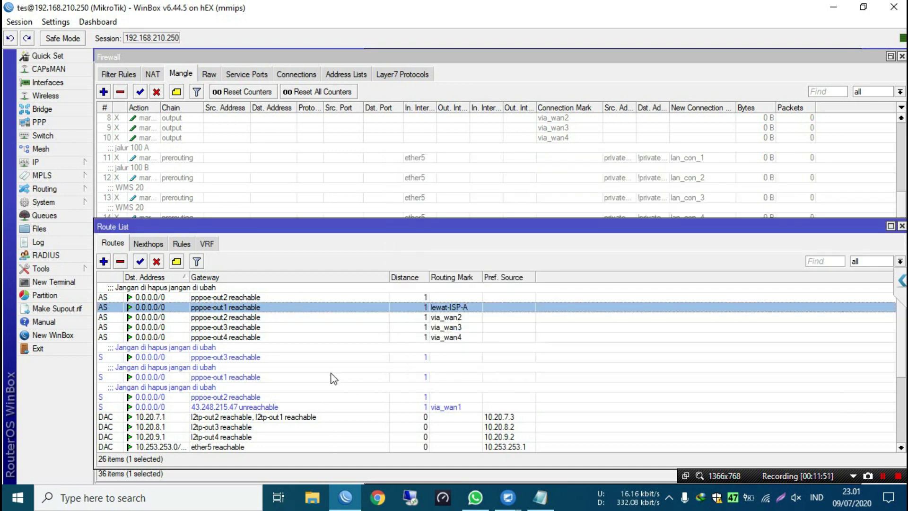
Step: Set the second default route to gateway l2tp-out2 with routing mark lewat-ISP-B
{"action": "double_click", "coordinate": [242, 319]}
{"action": "left_click", "coordinate": [819, 312]}
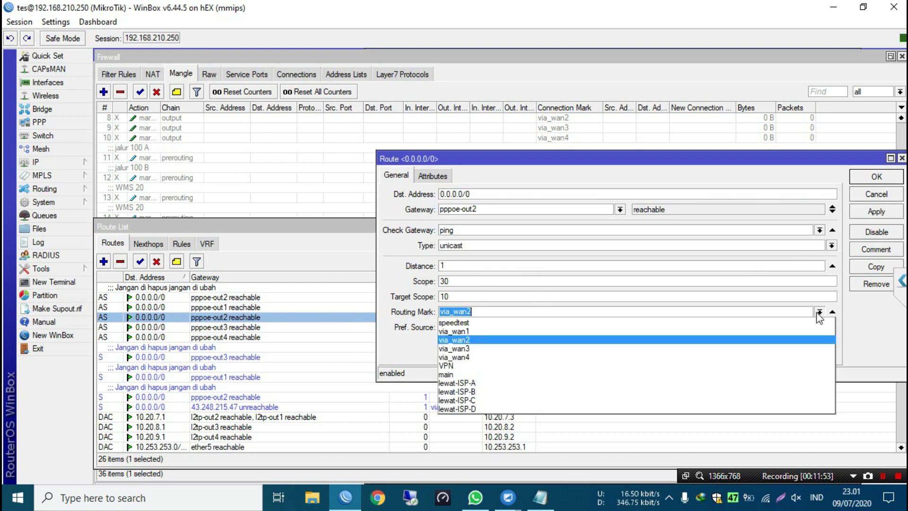
{"action": "left_click", "coordinate": [520, 391]}
{"action": "left_click", "coordinate": [620, 209]}
{"action": "left_click", "coordinate": [453, 281]}
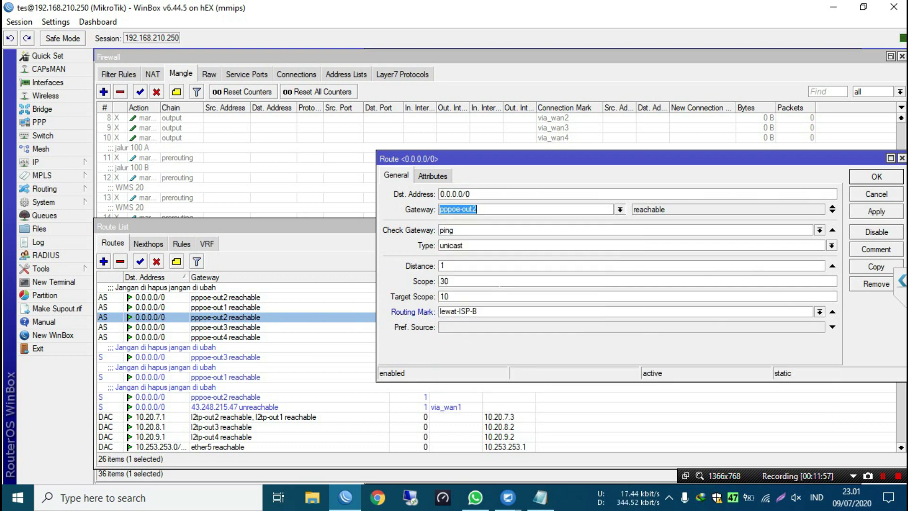
{"action": "key", "text": "Return"}
Step: Set the third default route to gateway l2tp-out3 with routing mark lewat-ISP-C
{"action": "double_click", "coordinate": [479, 329]}
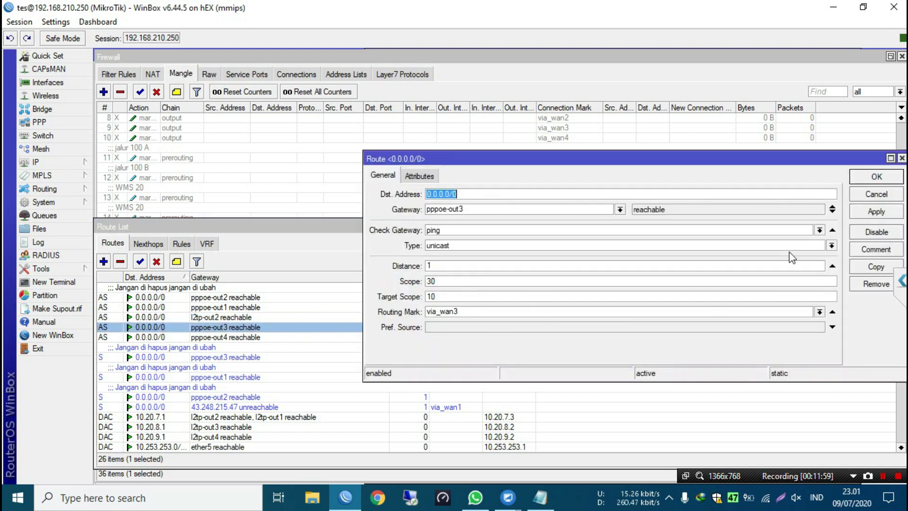
{"action": "left_click", "coordinate": [621, 211]}
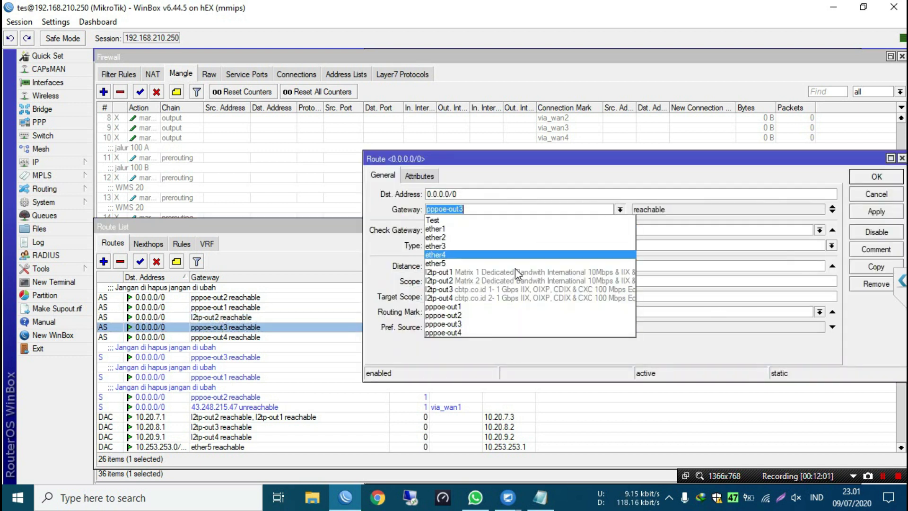
{"action": "left_click", "coordinate": [486, 295]}
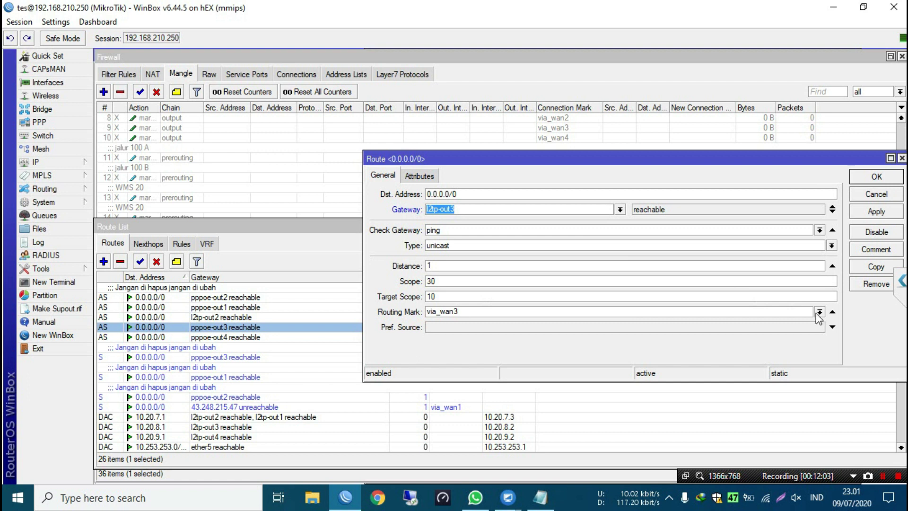
{"action": "left_click", "coordinate": [820, 313]}
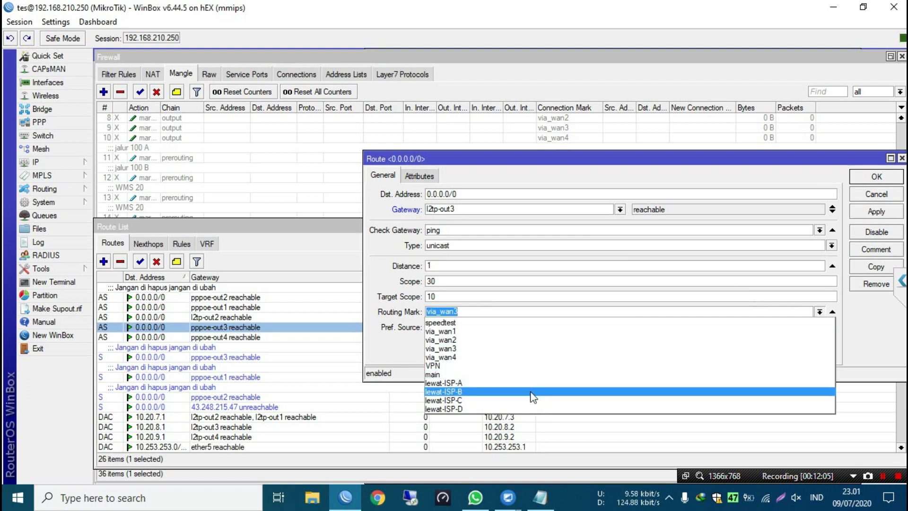
{"action": "left_click", "coordinate": [518, 400]}
{"action": "key", "text": "Return"}
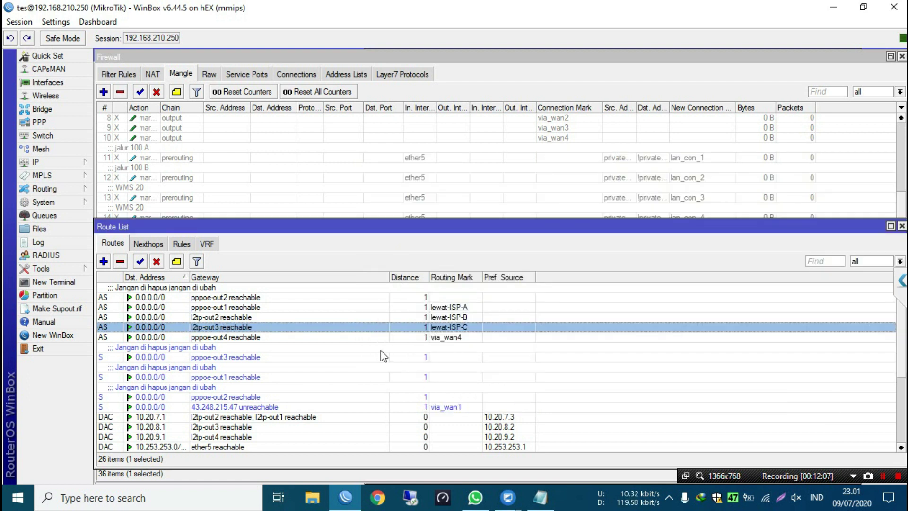
Step: Set the fourth default route to gateway l2tp-out4 with routing mark lewat-ISP-D
{"action": "left_click", "coordinate": [357, 333]}
{"action": "double_click", "coordinate": [356, 333]}
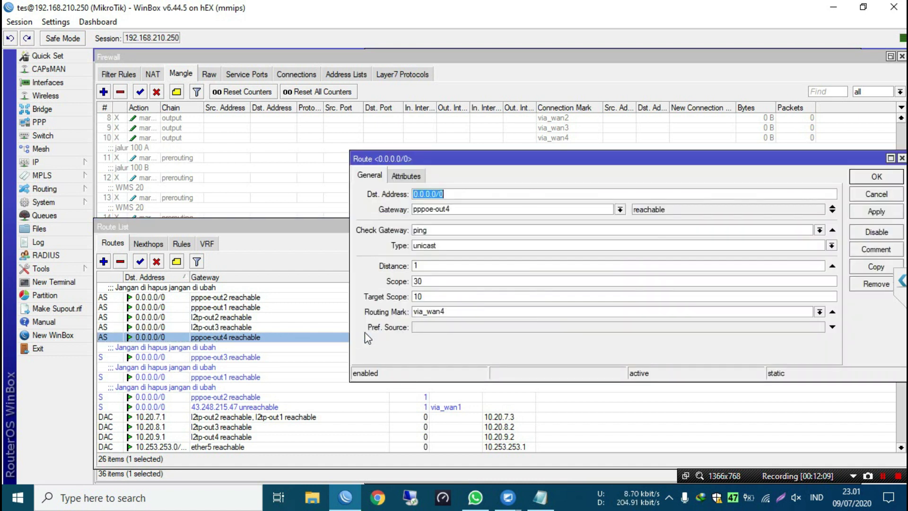
{"action": "left_click", "coordinate": [620, 209]}
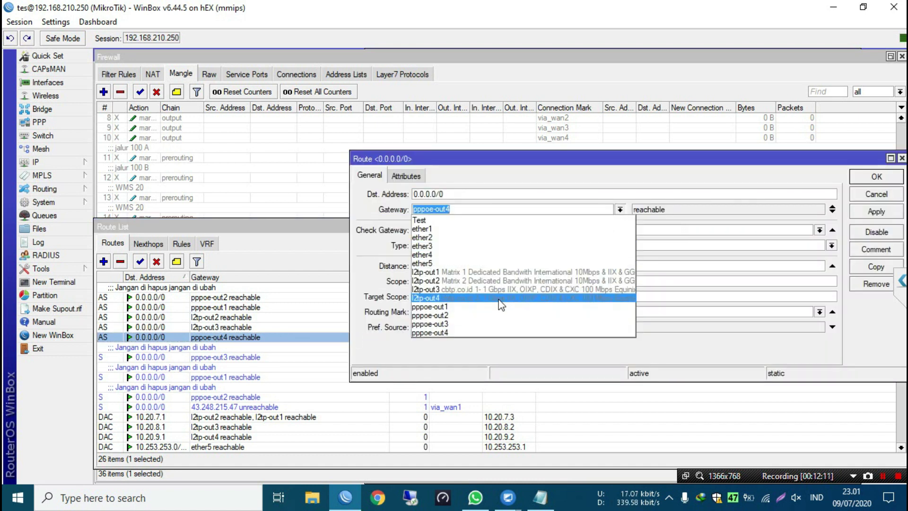
{"action": "left_click", "coordinate": [445, 295]}
{"action": "left_click", "coordinate": [820, 312]}
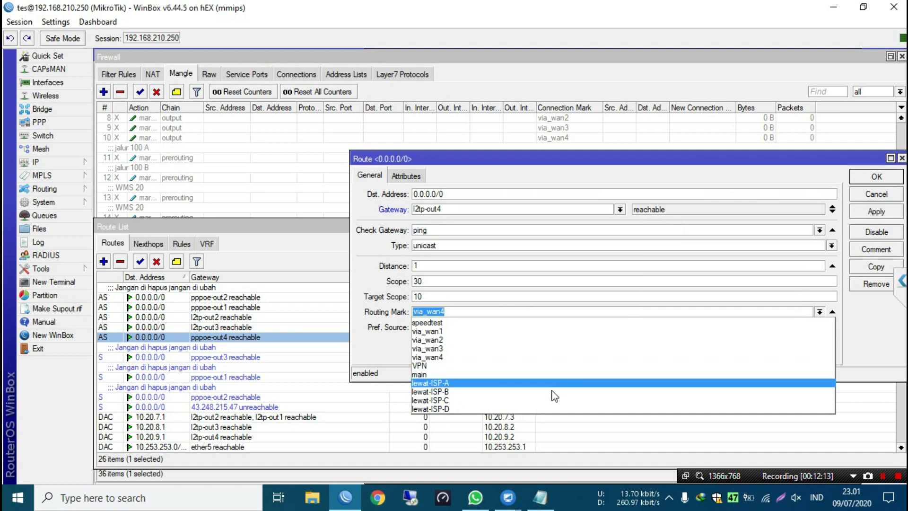
{"action": "left_click", "coordinate": [522, 408]}
{"action": "key", "text": "Return"}
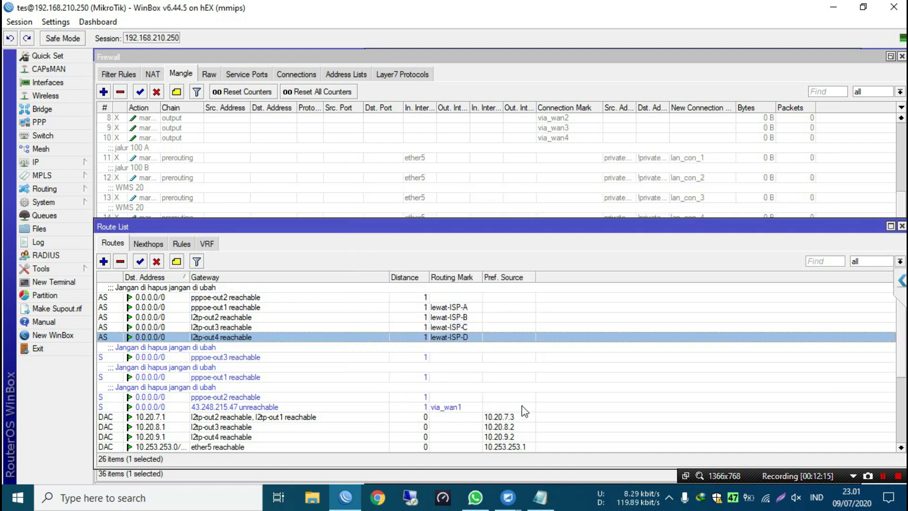
Step: Show the interface traffic list and disable the first pppoe-out2 default route
{"action": "left_click", "coordinate": [66, 83]}
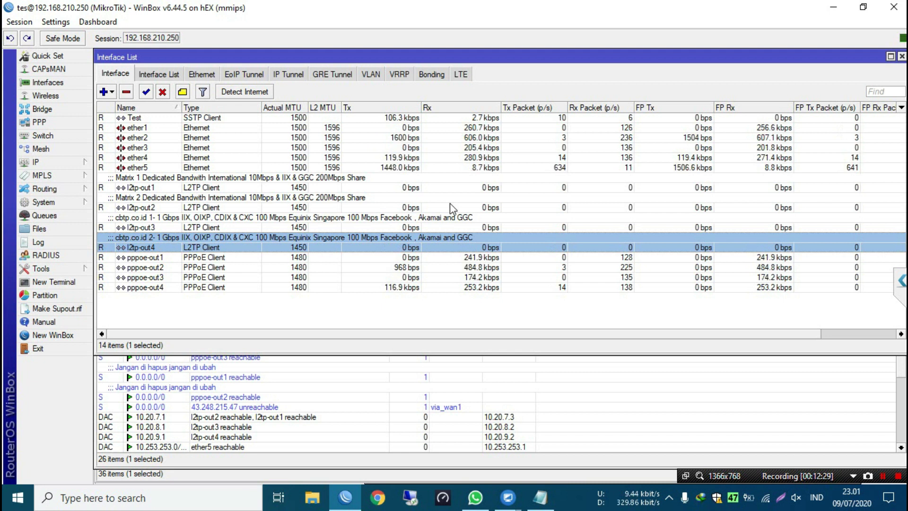
{"action": "left_click", "coordinate": [312, 393]}
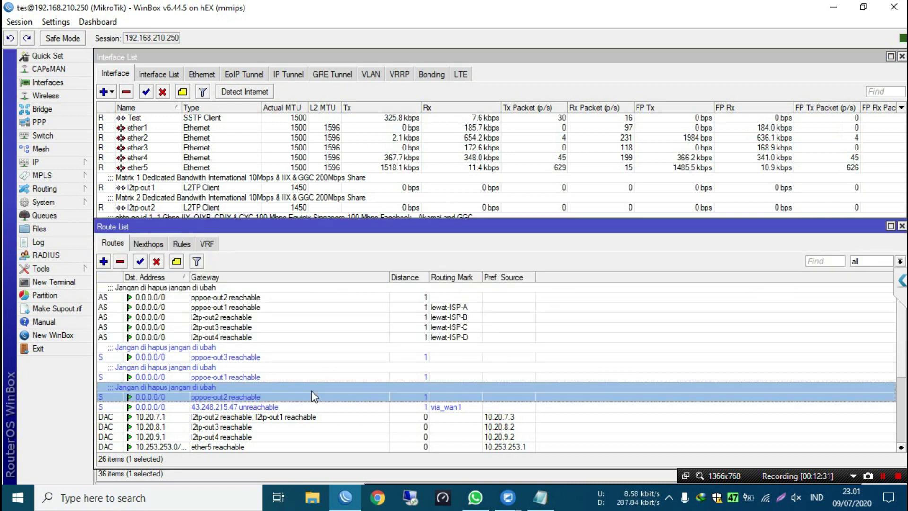
{"action": "left_click", "coordinate": [183, 296]}
{"action": "left_click", "coordinate": [156, 261]}
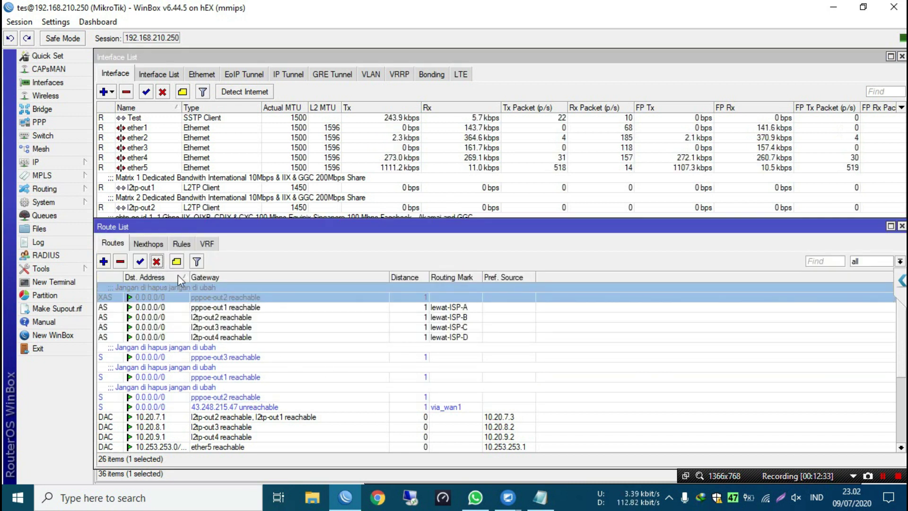
Step: Resize the interface list and start a ping to google in the Ping tool
{"action": "left_click", "coordinate": [299, 198]}
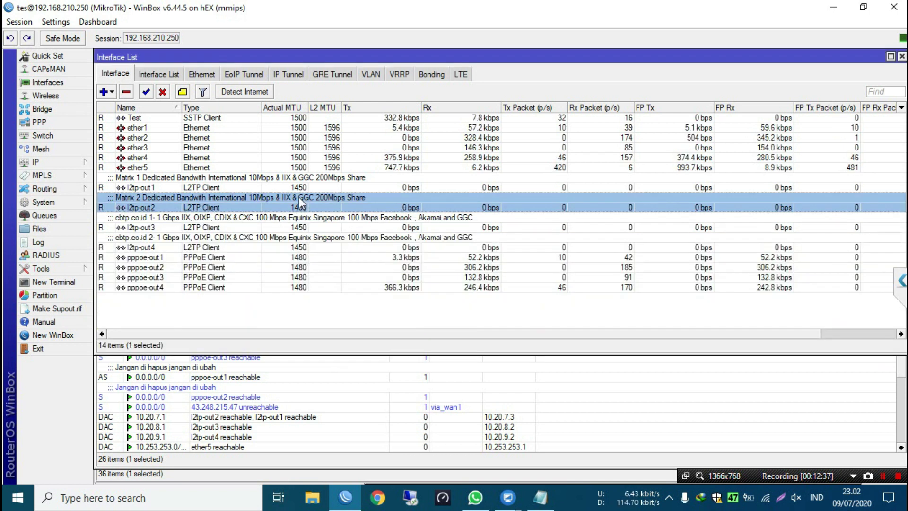
{"action": "left_click_drag", "start_coordinate": [276, 354], "coordinate": [275, 322]}
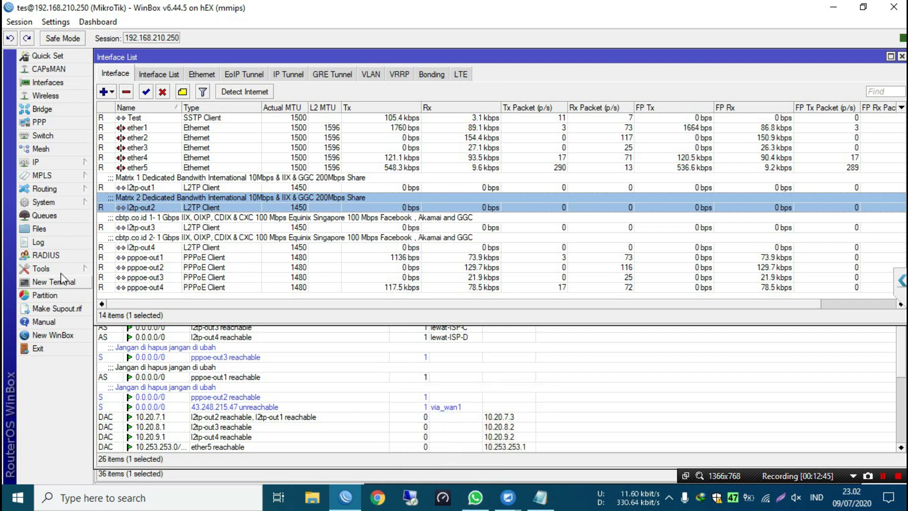
{"action": "left_click", "coordinate": [45, 268]}
{"action": "left_click", "coordinate": [146, 358]}
{"action": "type", "text": "google.com"}
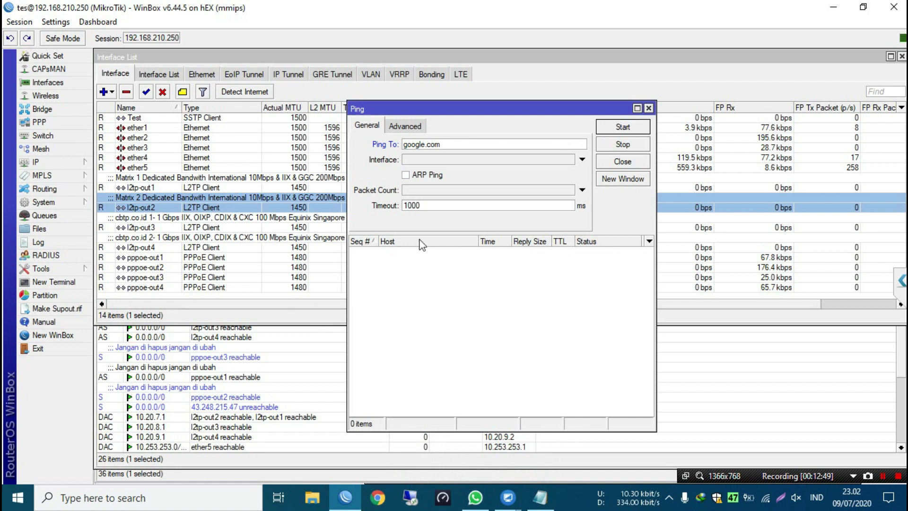
Step: Ping google.com out through l2tp-out2, then close the Ping window
{"action": "left_click", "coordinate": [583, 160]}
{"action": "left_click", "coordinate": [468, 163]}
{"action": "left_click", "coordinate": [469, 163]}
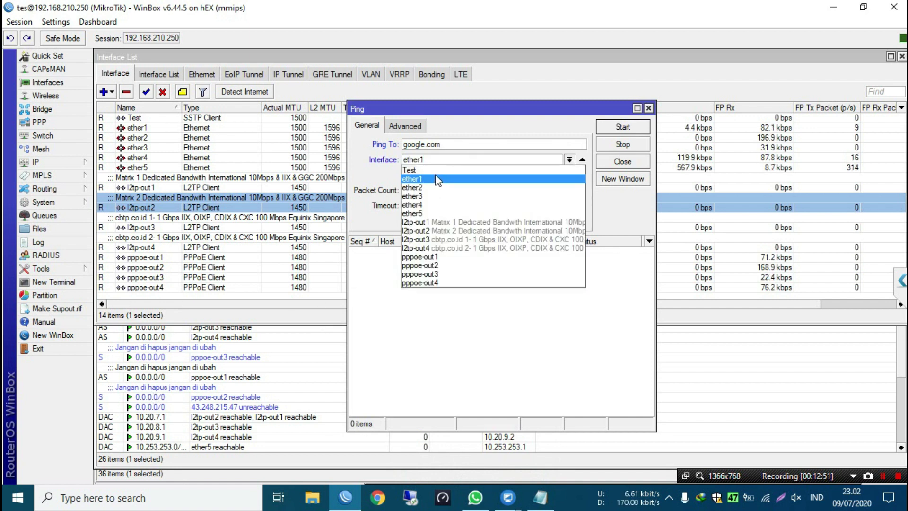
{"action": "left_click", "coordinate": [428, 231]}
{"action": "left_click", "coordinate": [623, 127]}
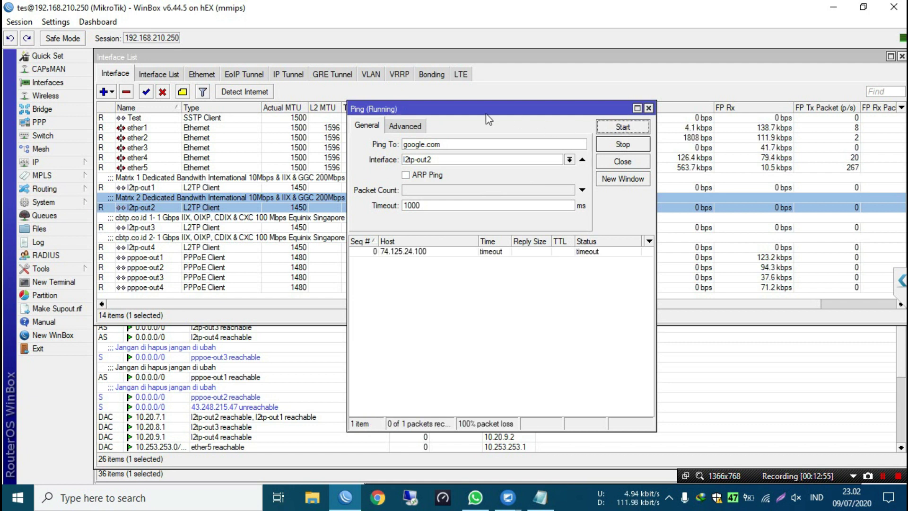
{"action": "left_click_drag", "start_coordinate": [476, 112], "coordinate": [725, 121]}
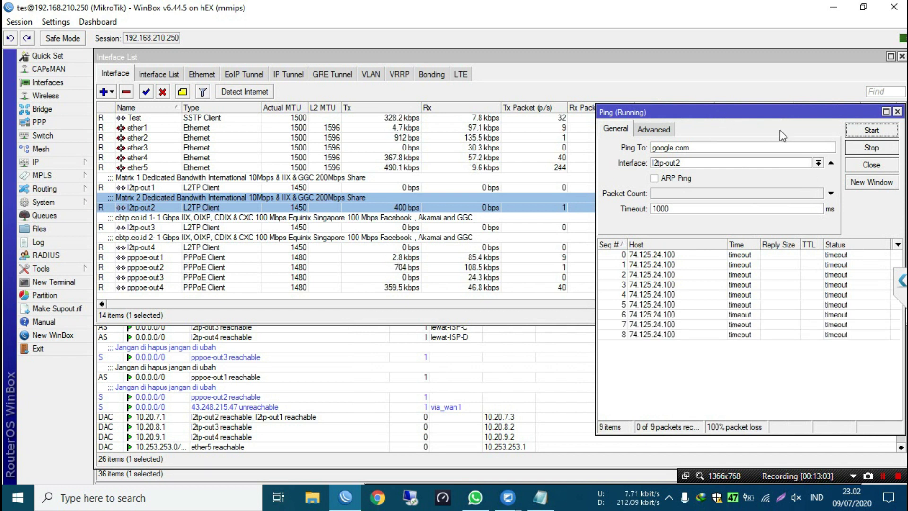
{"action": "left_click_drag", "start_coordinate": [777, 129], "coordinate": [630, 131]}
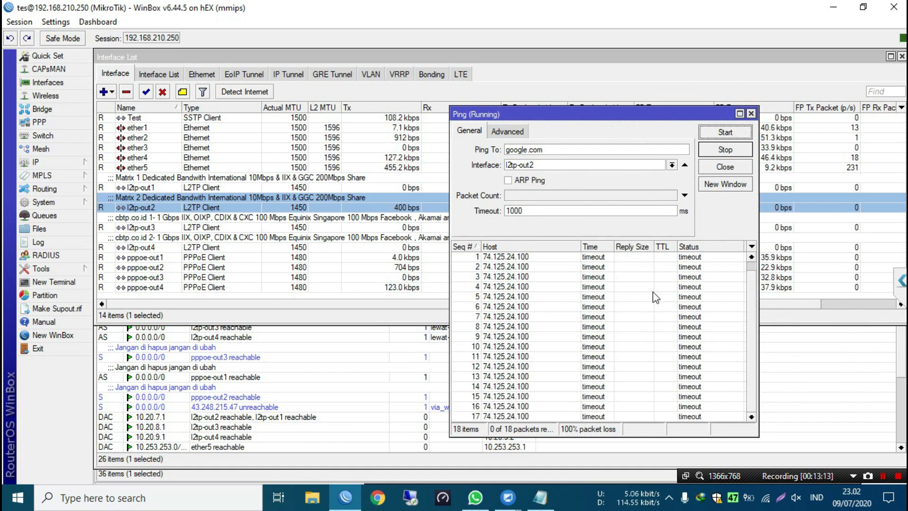
{"action": "left_click", "coordinate": [883, 479]}
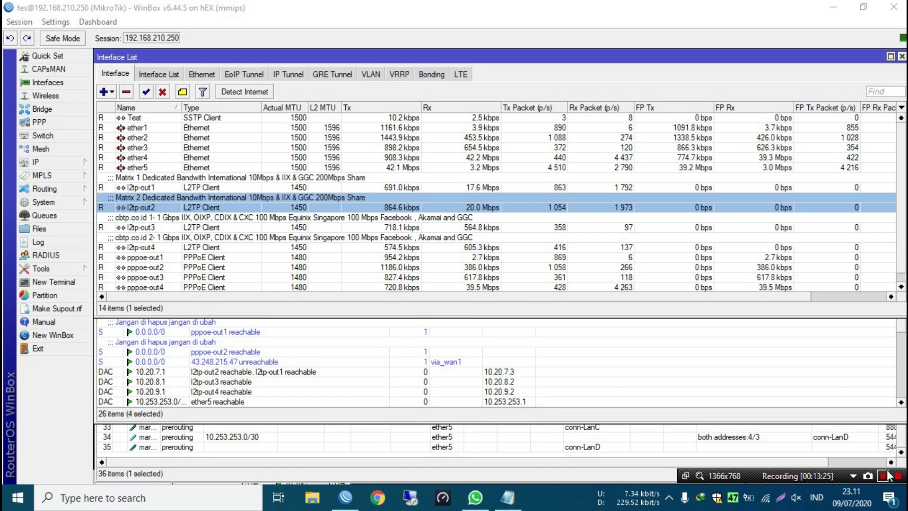
Step: Hide interface comments and the Tx Packet and Rx Packet columns
{"action": "right_click", "coordinate": [199, 218]}
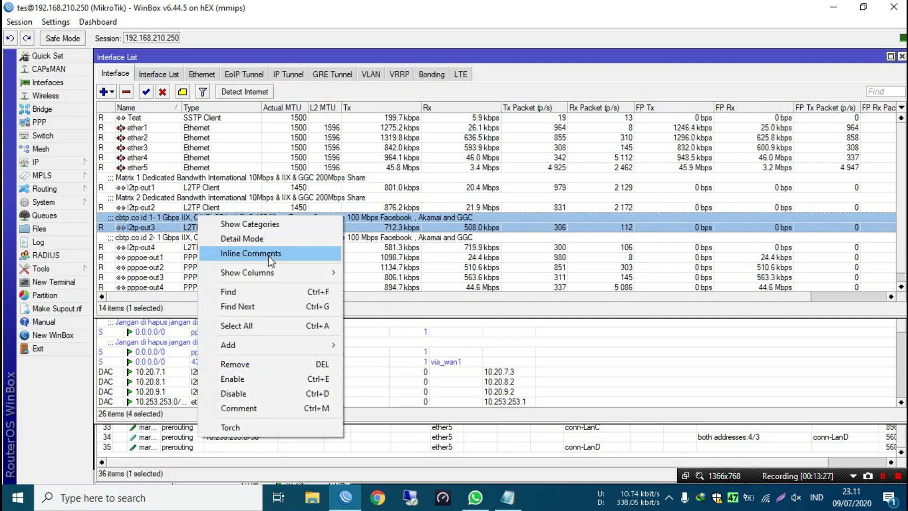
{"action": "left_click", "coordinate": [269, 255]}
{"action": "left_click", "coordinate": [218, 188]}
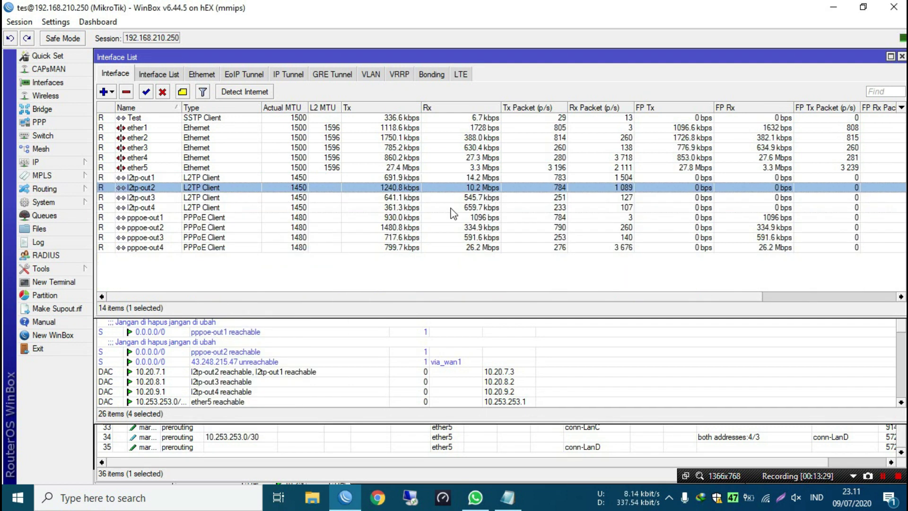
{"action": "right_click", "coordinate": [356, 178]}
{"action": "mouse_move", "coordinate": [467, 236]}
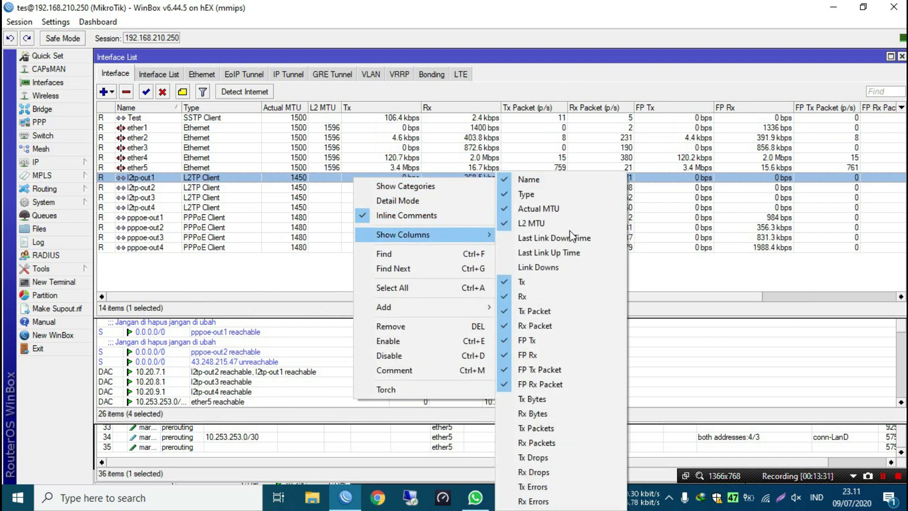
{"action": "left_click", "coordinate": [554, 311]}
{"action": "right_click", "coordinate": [346, 208]}
{"action": "mouse_move", "coordinate": [449, 264]}
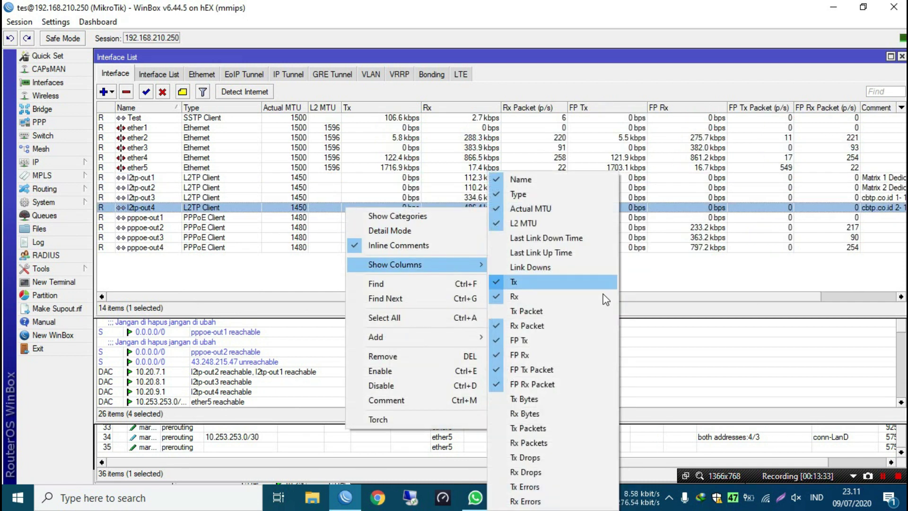
{"action": "left_click", "coordinate": [569, 330]}
Step: Hide the FP Tx, FP Rx, FP Tx Packet and FP Rx Packet columns
{"action": "right_click", "coordinate": [360, 246]}
{"action": "mouse_move", "coordinate": [487, 305]}
{"action": "left_click", "coordinate": [553, 350]}
{"action": "right_click", "coordinate": [288, 179]}
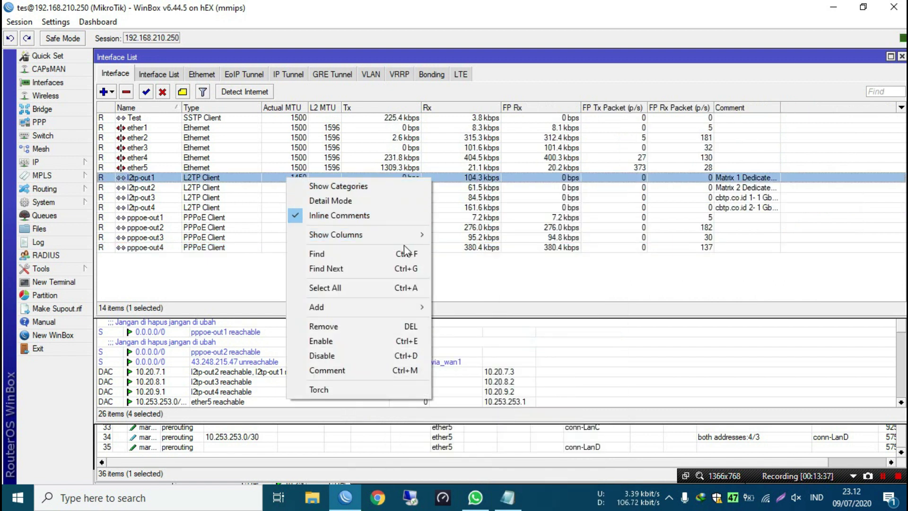
{"action": "mouse_move", "coordinate": [405, 237]}
{"action": "left_click", "coordinate": [478, 355]}
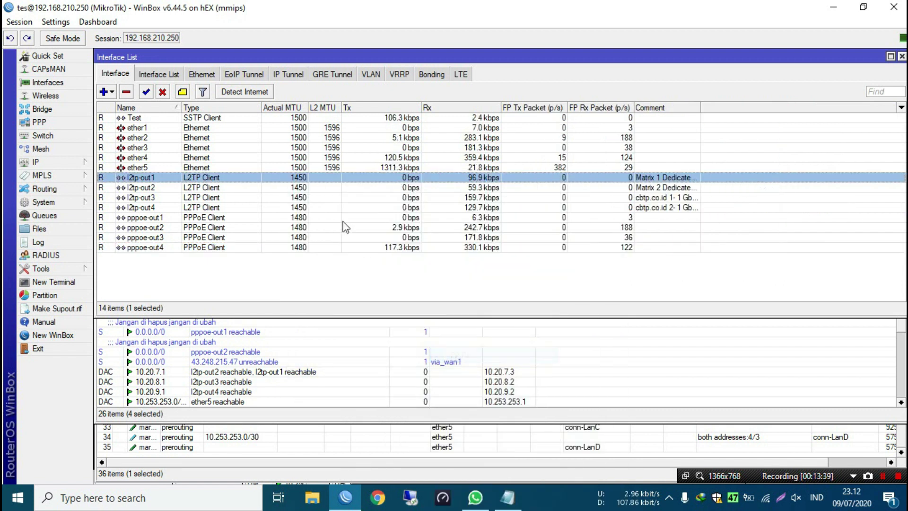
{"action": "right_click", "coordinate": [345, 218]}
{"action": "mouse_move", "coordinate": [466, 279]}
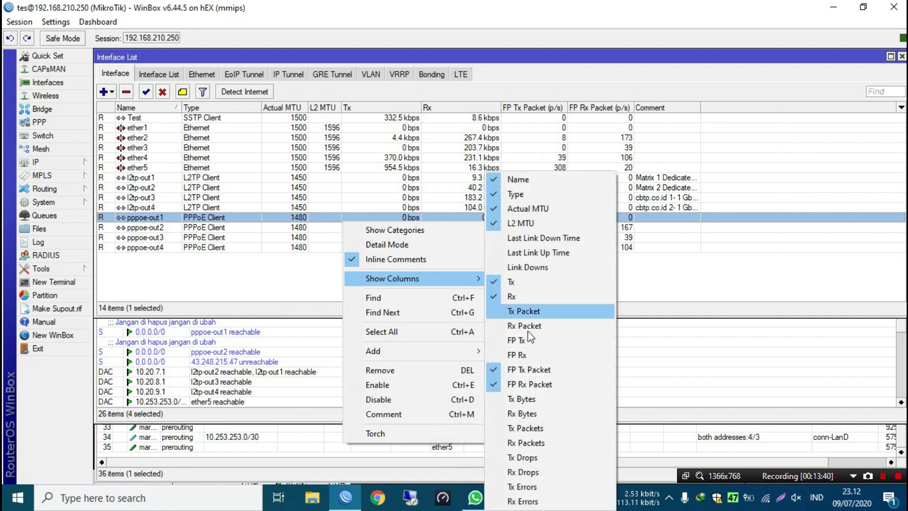
{"action": "left_click", "coordinate": [528, 369]}
{"action": "right_click", "coordinate": [355, 218]}
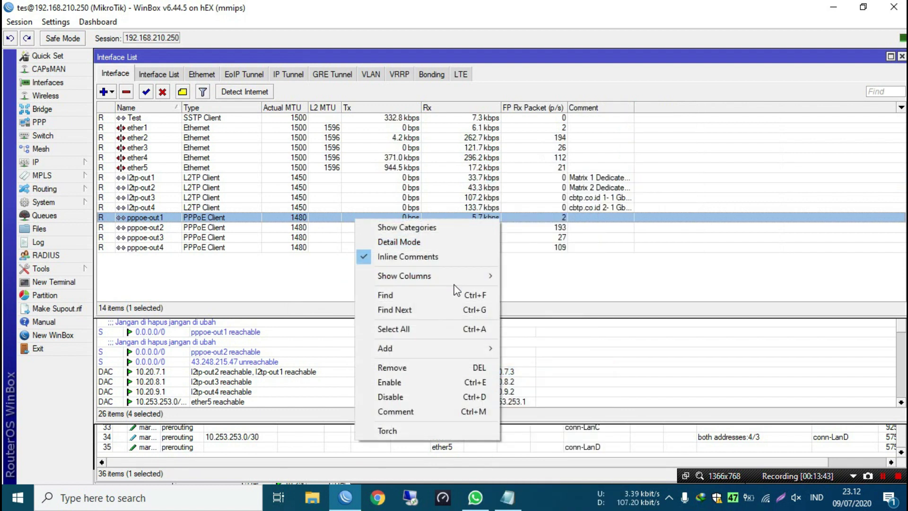
{"action": "mouse_move", "coordinate": [454, 276]}
{"action": "left_click", "coordinate": [526, 379]}
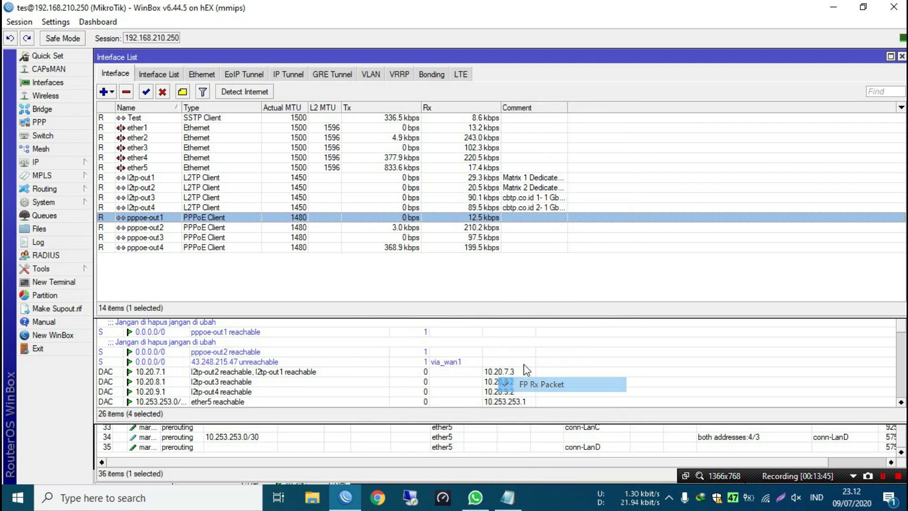
Step: Add Tx Bytes and Rx Bytes columns, then bring the Route List forward
{"action": "right_click", "coordinate": [351, 197]}
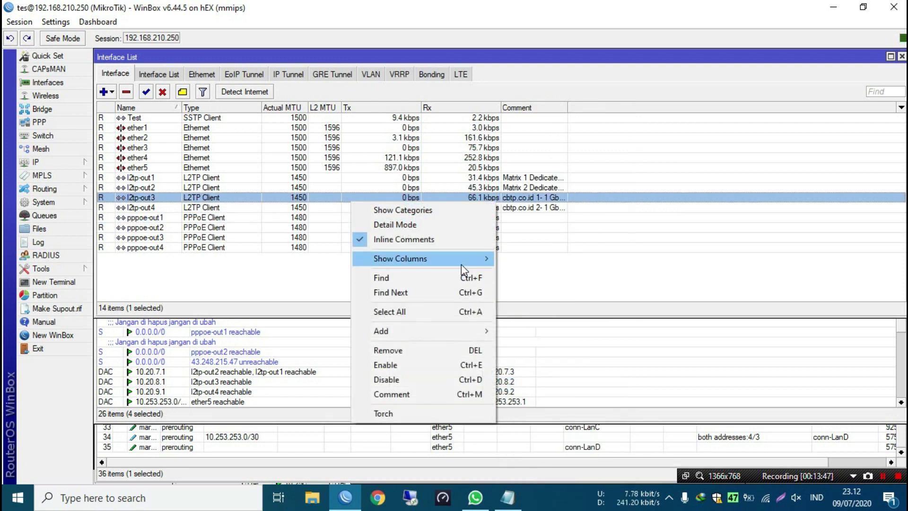
{"action": "mouse_move", "coordinate": [462, 269]}
{"action": "left_click", "coordinate": [529, 399]}
{"action": "right_click", "coordinate": [437, 228]}
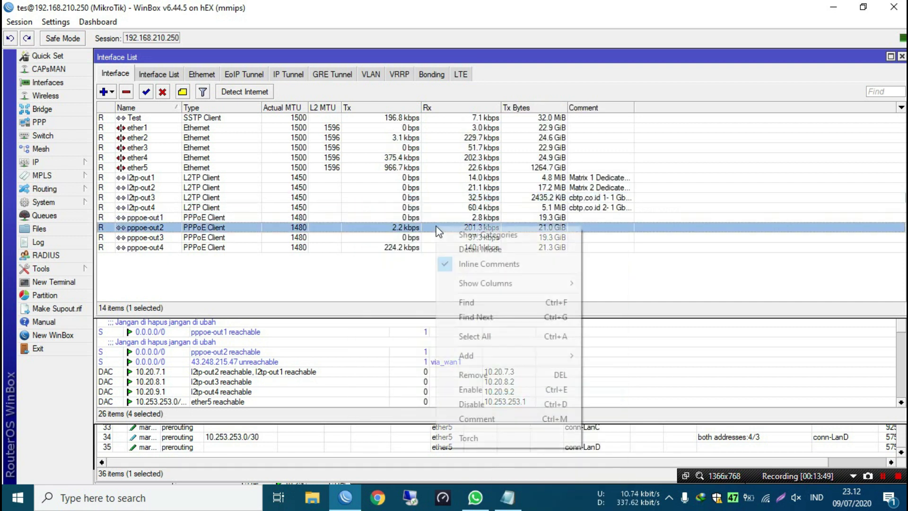
{"action": "mouse_move", "coordinate": [527, 286]}
{"action": "left_click", "coordinate": [628, 415]}
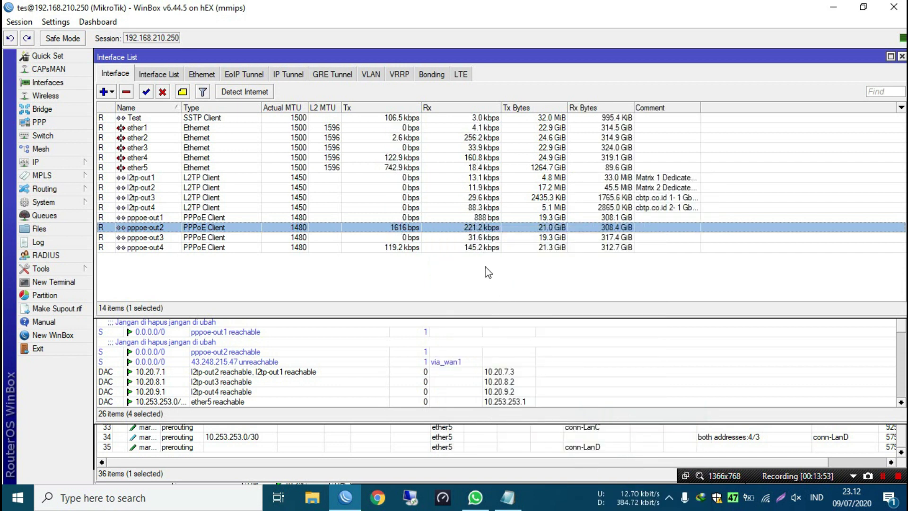
{"action": "left_click", "coordinate": [481, 324]}
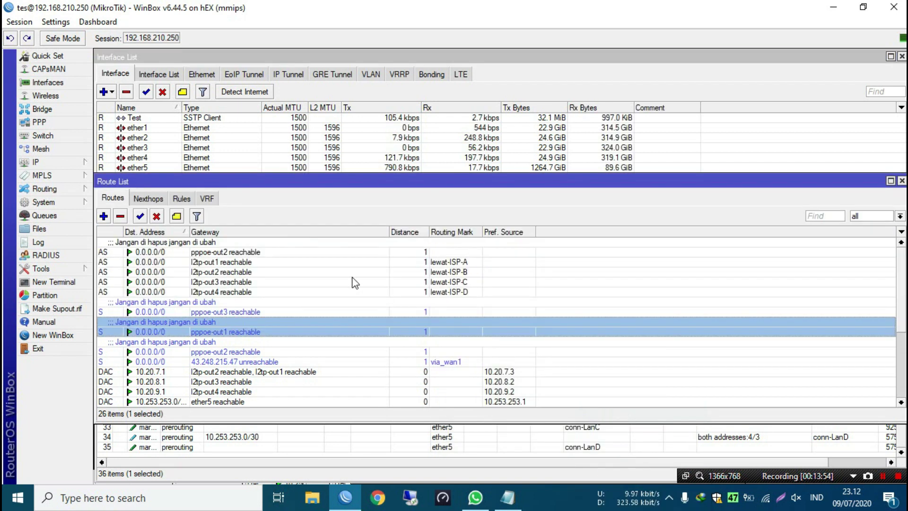
Step: Disable the first pppoe-out2 default route and move the Route List aside
{"action": "left_click", "coordinate": [265, 252]}
{"action": "left_click", "coordinate": [153, 219]}
{"action": "left_click_drag", "start_coordinate": [171, 186], "coordinate": [320, 236]}
Step: Disable the pppoe-out1, second pppoe-out2 and pppoe-out3 default routes
{"action": "left_click", "coordinate": [313, 354]}
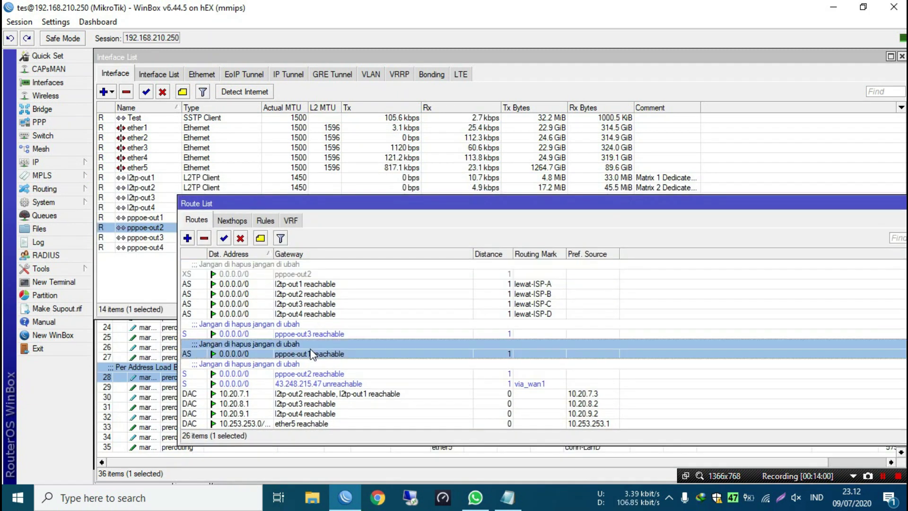
{"action": "left_click", "coordinate": [241, 238]}
{"action": "left_click", "coordinate": [261, 362]}
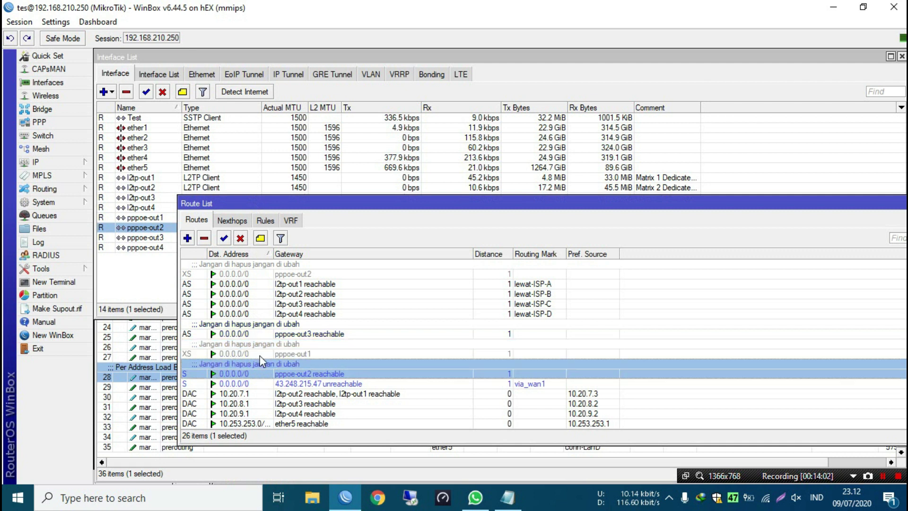
{"action": "left_click", "coordinate": [241, 238]}
{"action": "left_click", "coordinate": [256, 331]}
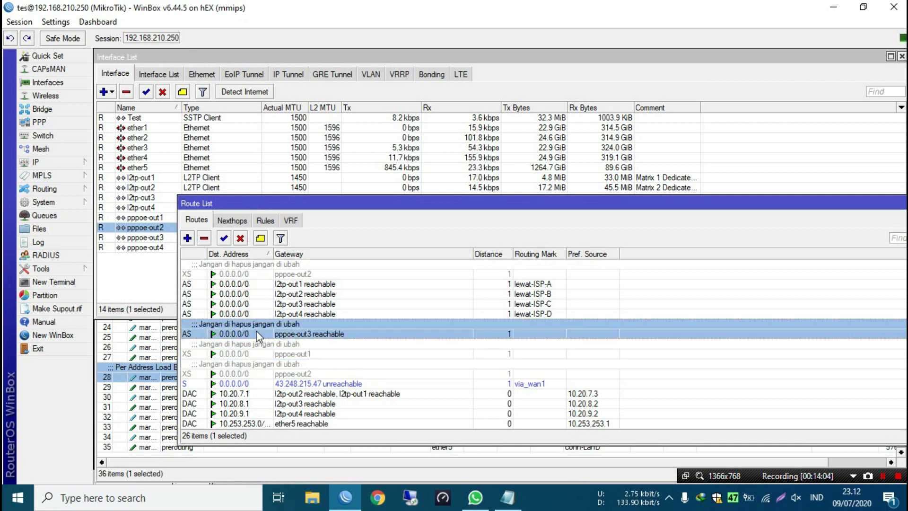
{"action": "left_click", "coordinate": [241, 239]}
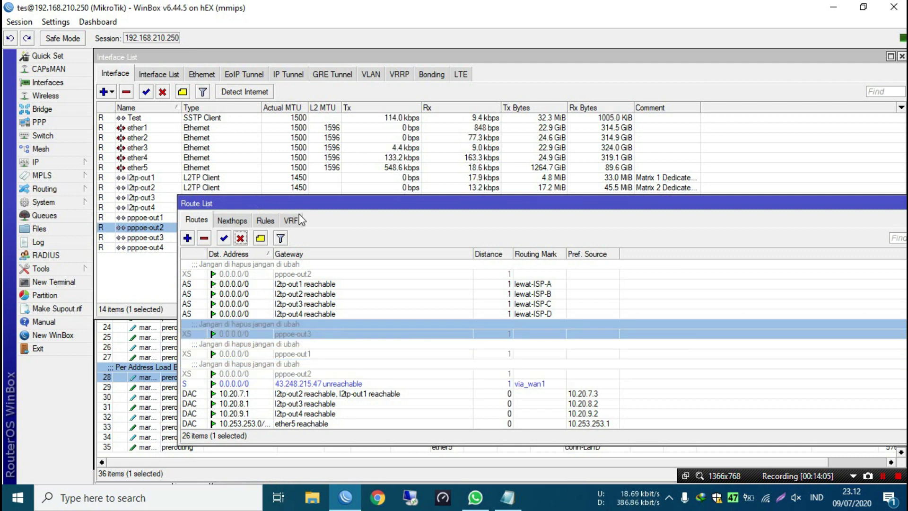
{"action": "left_click_drag", "start_coordinate": [303, 208], "coordinate": [592, 189]}
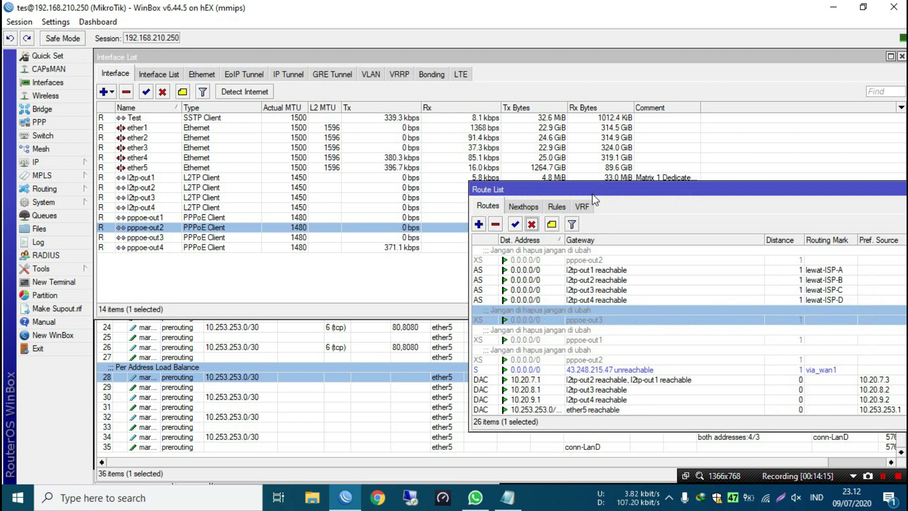
{"action": "left_click", "coordinate": [650, 370]}
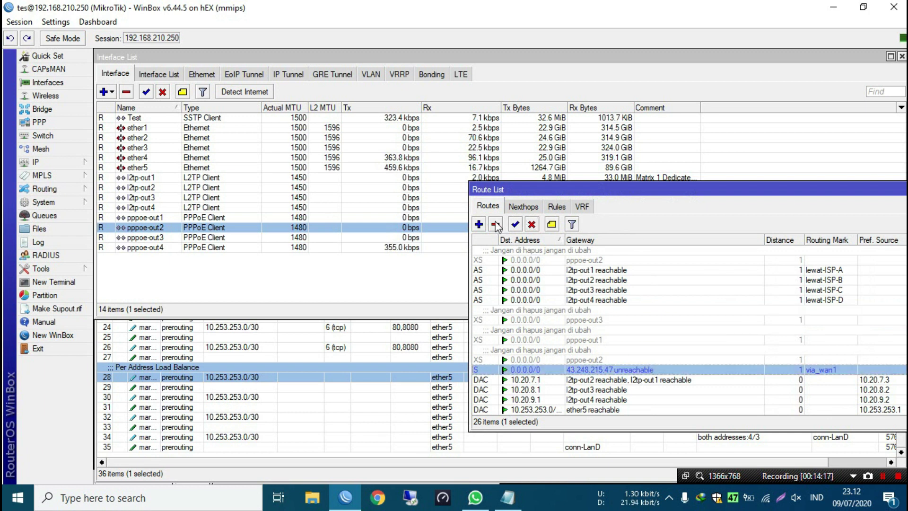
Step: Remove the unreachable 0.0.0.0/0 route via 43.248.215.47
{"action": "left_click", "coordinate": [546, 289]}
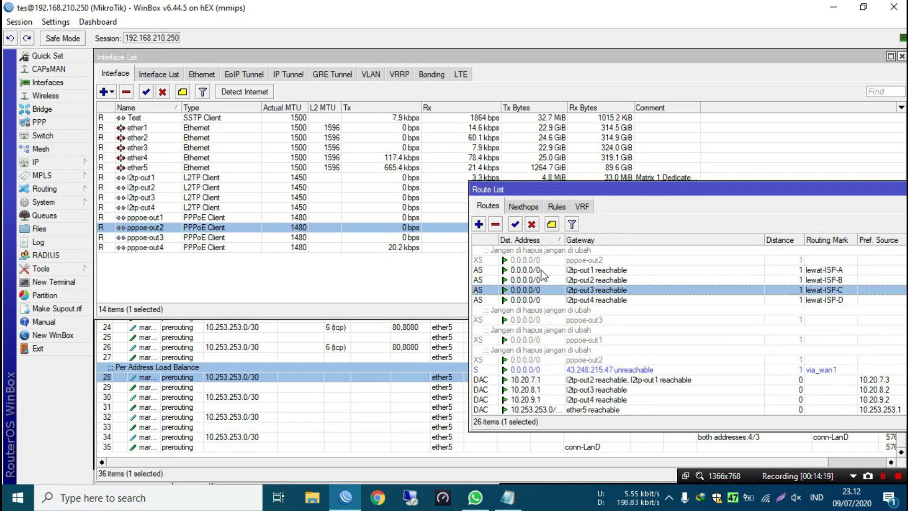
{"action": "left_click", "coordinate": [558, 370]}
{"action": "left_click", "coordinate": [496, 224]}
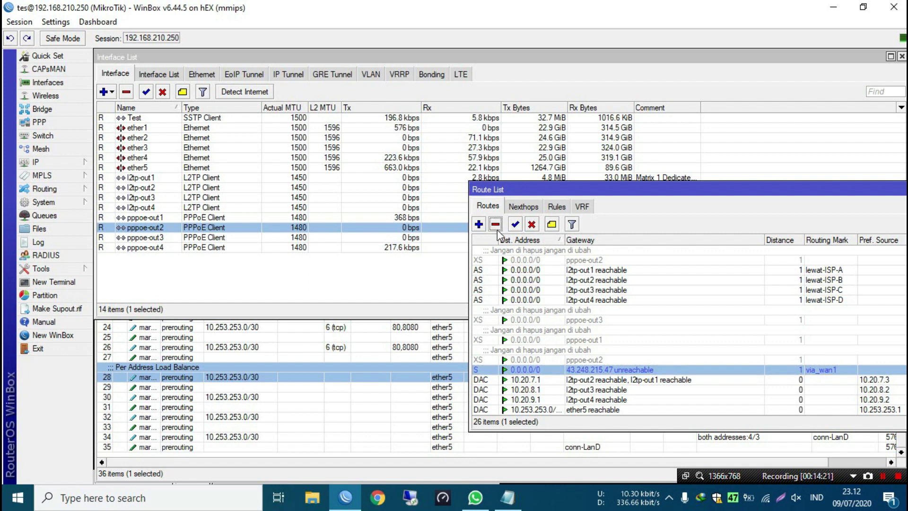
Step: Review the remaining routes, checking the 49.128.185.51 and 36.65.0.0/16 entries
{"action": "scroll", "coordinate": [558, 341], "scroll_direction": "down", "scroll_amount": 2}
{"action": "scroll", "coordinate": [565, 349], "scroll_direction": "down", "scroll_amount": 3}
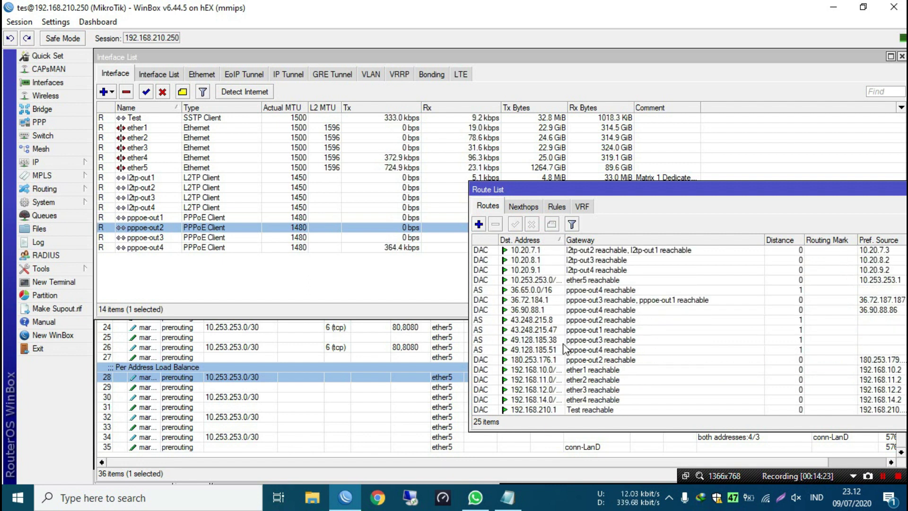
{"action": "left_click", "coordinate": [559, 352]}
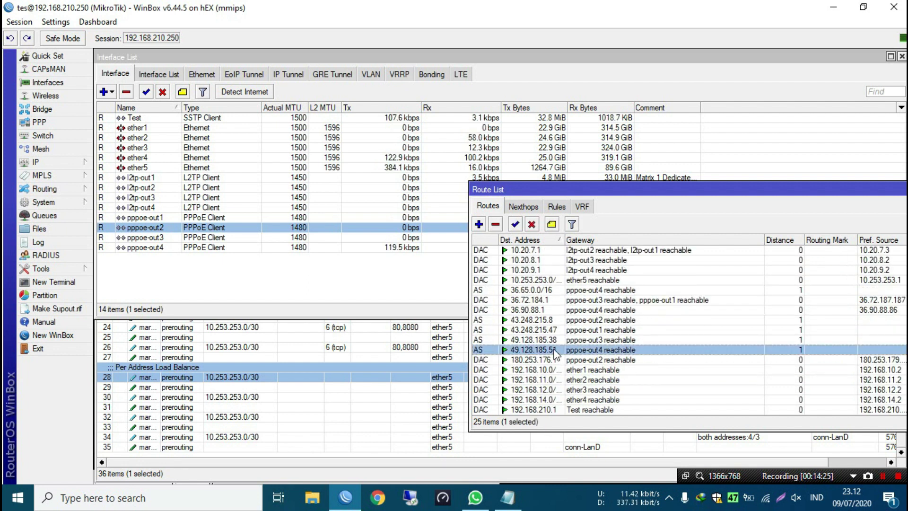
{"action": "scroll", "coordinate": [552, 348], "scroll_direction": "up", "scroll_amount": 2}
{"action": "scroll", "coordinate": [550, 343], "scroll_direction": "up", "scroll_amount": 1}
{"action": "left_click", "coordinate": [506, 351]}
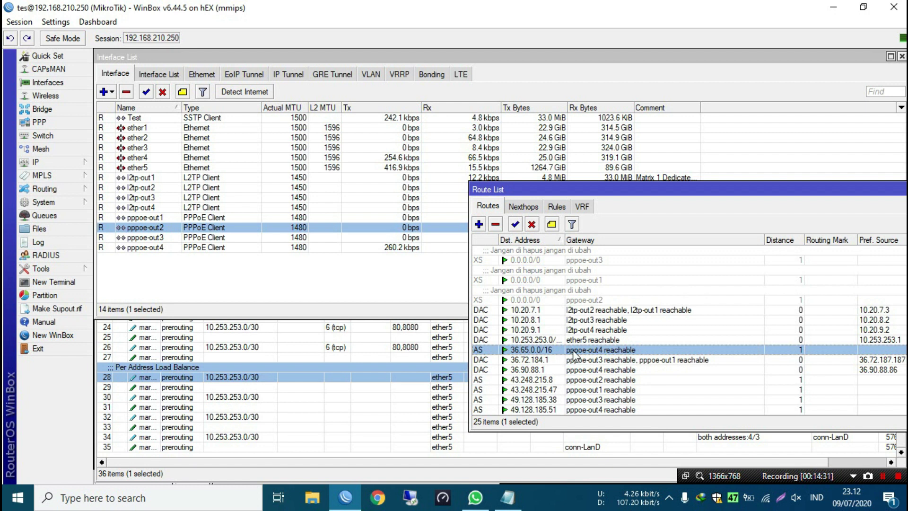
{"action": "scroll", "coordinate": [575, 361], "scroll_direction": "down", "scroll_amount": 2}
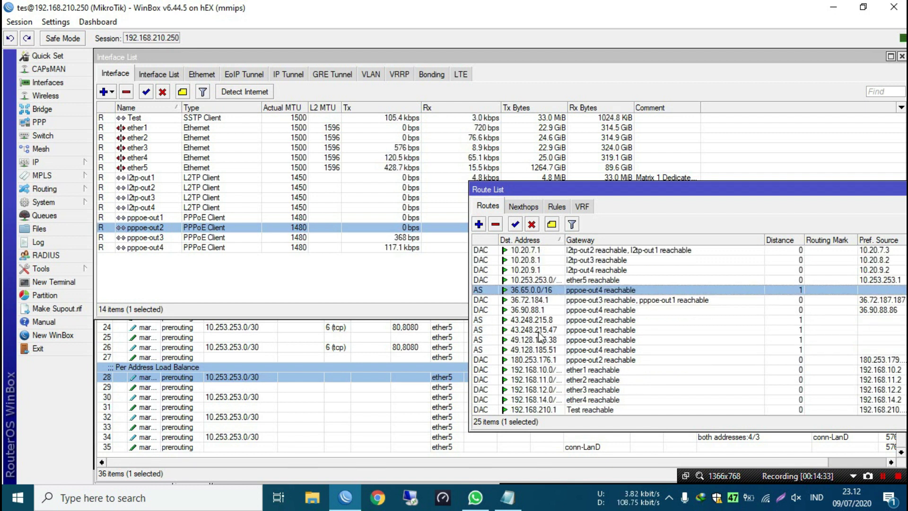
{"action": "scroll", "coordinate": [540, 323], "scroll_direction": "up", "scroll_amount": 4}
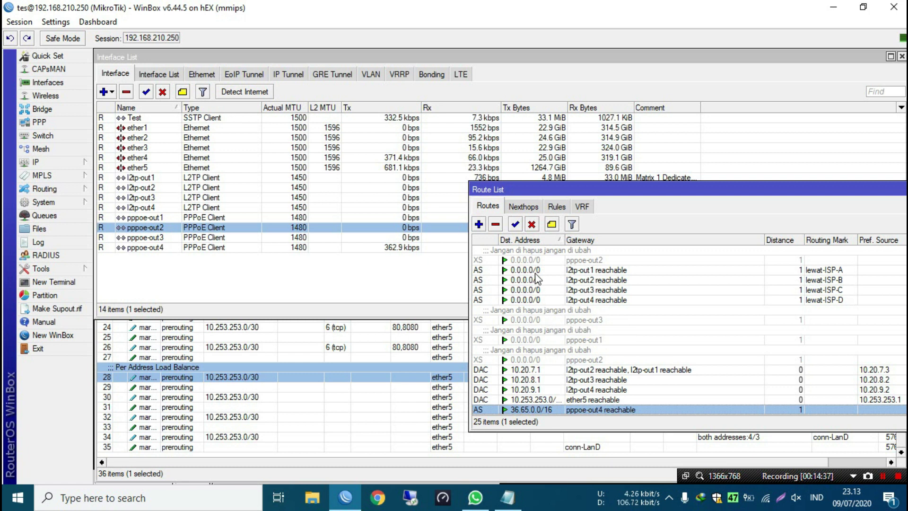
Step: Re-enable the disabled pppoe-out2 default route
{"action": "left_click_drag", "start_coordinate": [521, 189], "coordinate": [492, 253]}
{"action": "left_click", "coordinate": [511, 323]}
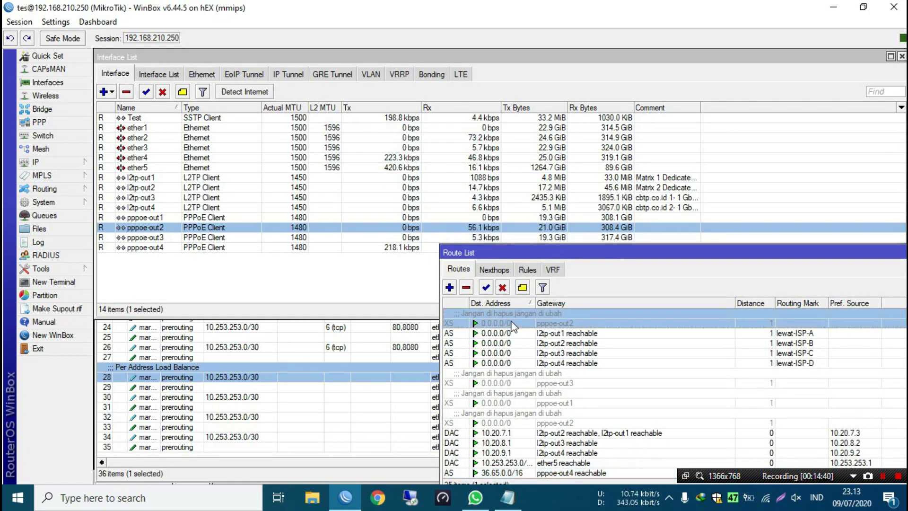
{"action": "left_click", "coordinate": [486, 288]}
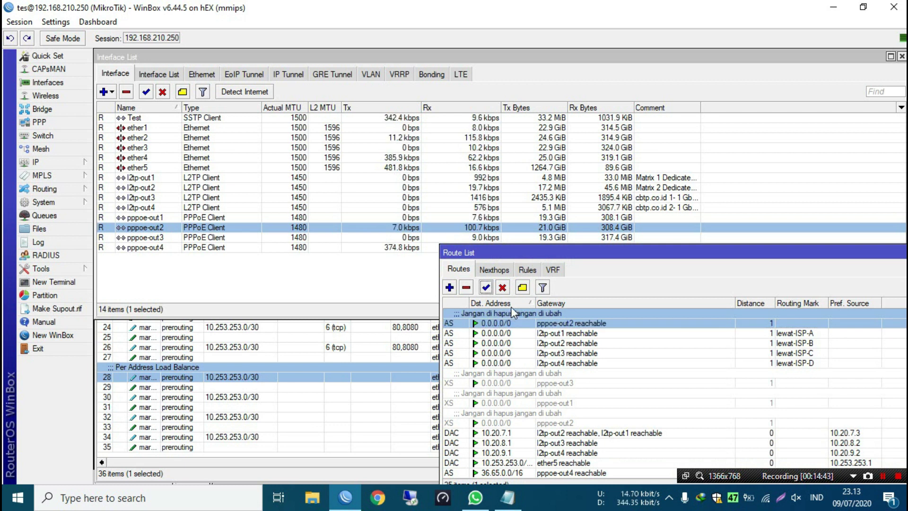
Step: Toggle the four lewat-ISP default routes off and on, then disable pppoe-out2 again
{"action": "left_click", "coordinate": [515, 334]}
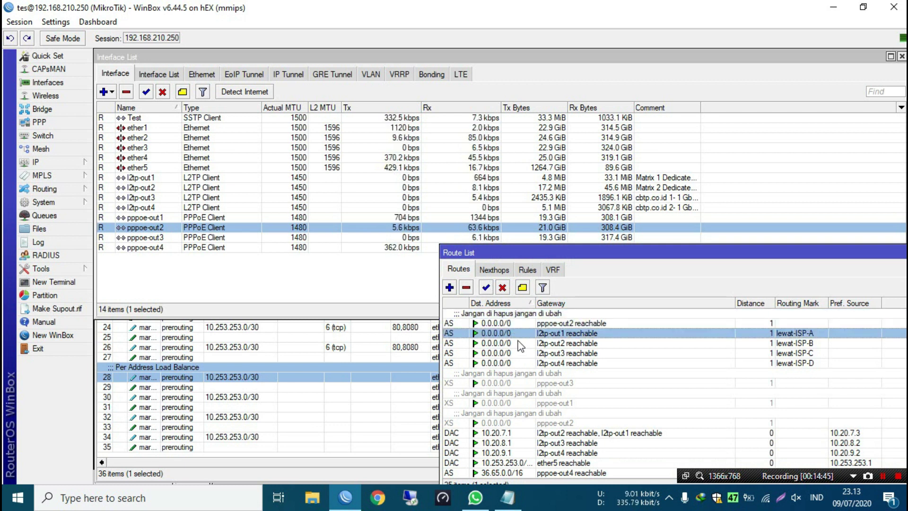
{"action": "left_click", "coordinate": [518, 361], "text": "shift"}
{"action": "left_click", "coordinate": [503, 288]}
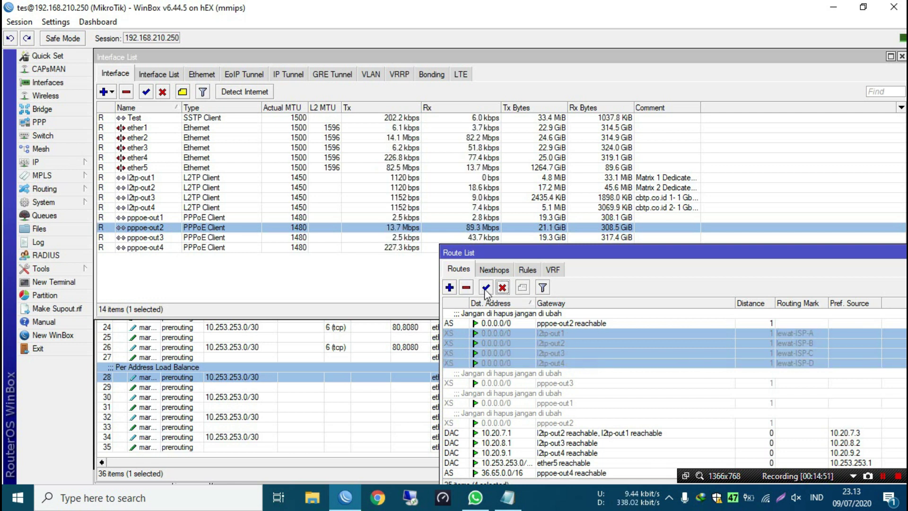
{"action": "left_click", "coordinate": [485, 290]}
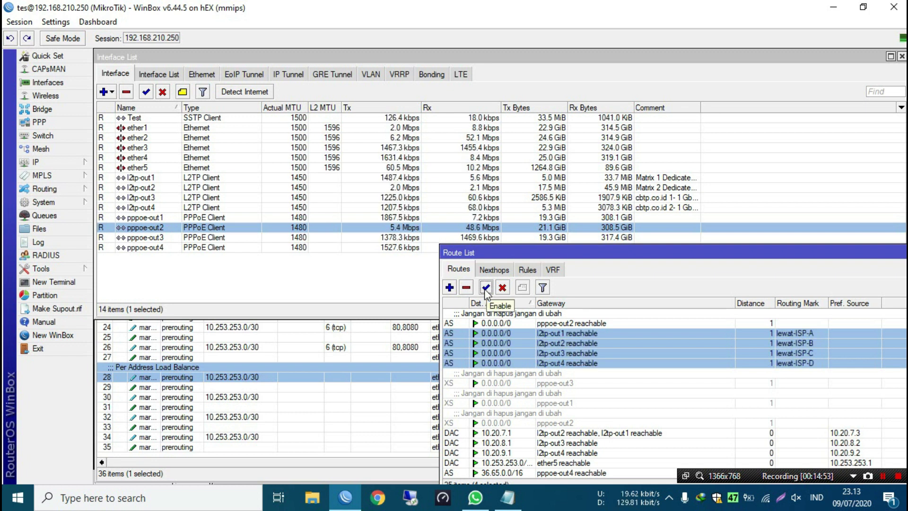
{"action": "left_click", "coordinate": [509, 320]}
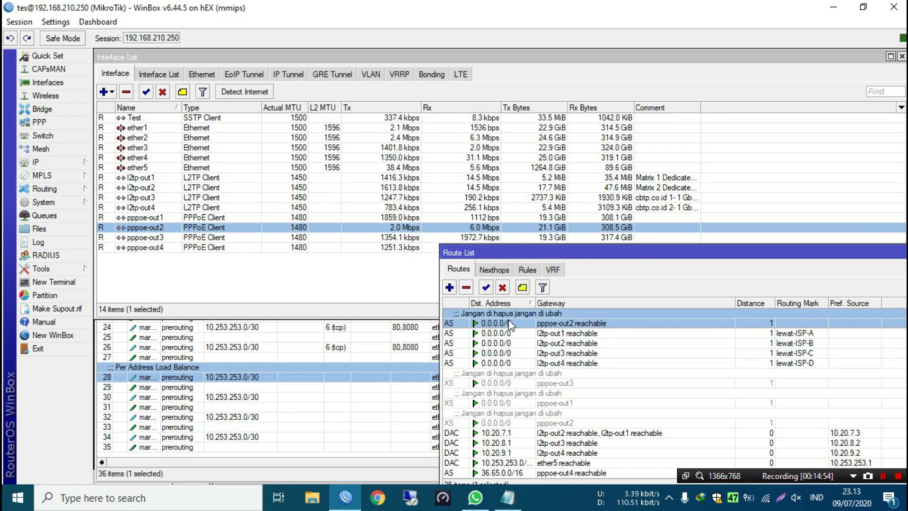
{"action": "left_click", "coordinate": [506, 290]}
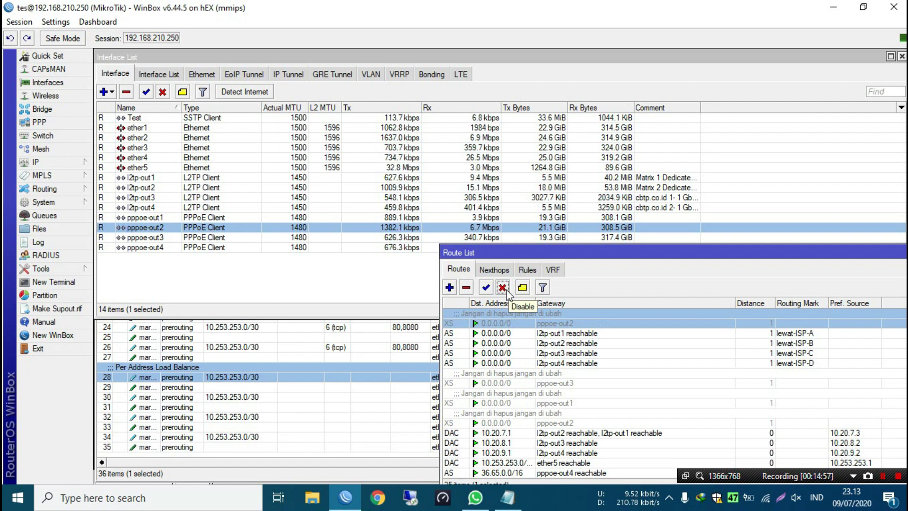
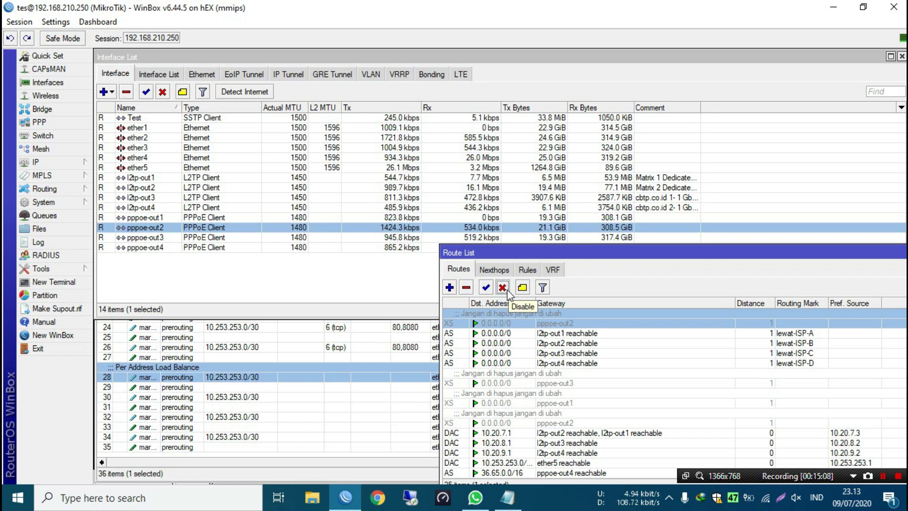
Step: Move the Route List aside, then open and close the Ping Speed tool
{"action": "left_click_drag", "start_coordinate": [500, 255], "coordinate": [596, 218]}
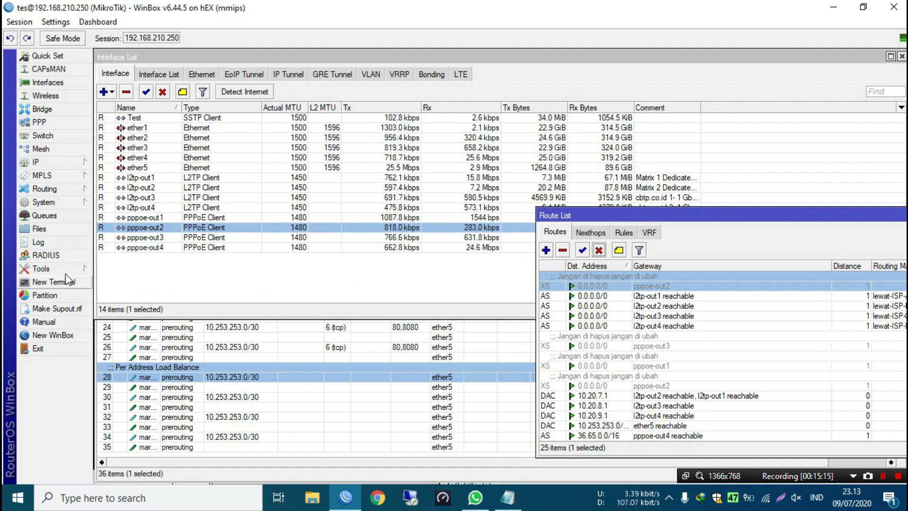
{"action": "left_click", "coordinate": [52, 269]}
{"action": "left_click", "coordinate": [120, 369]}
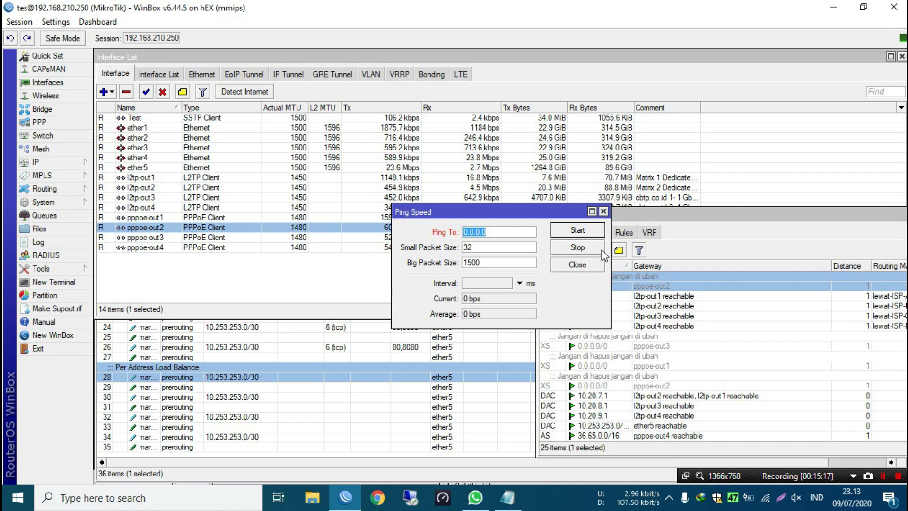
{"action": "left_click", "coordinate": [591, 266]}
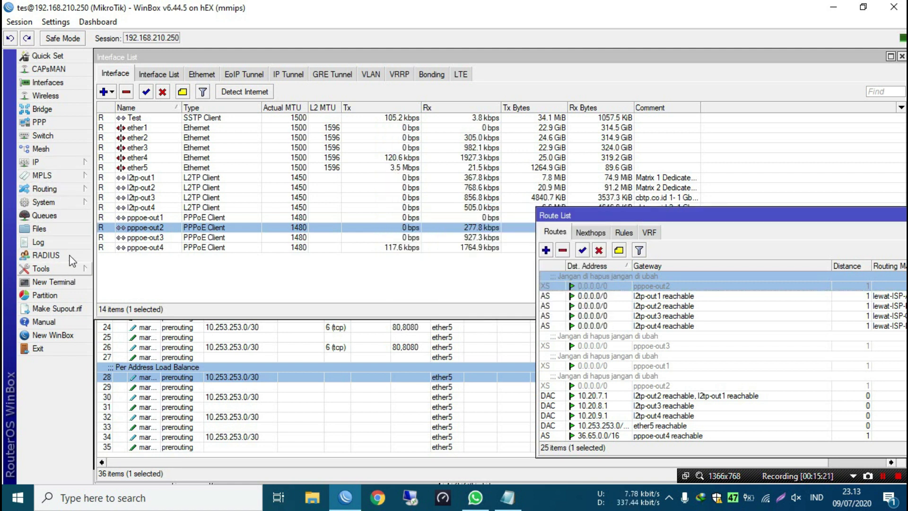
Step: Start pinging google.com through the l2tp-out2 interface
{"action": "left_click", "coordinate": [47, 268]}
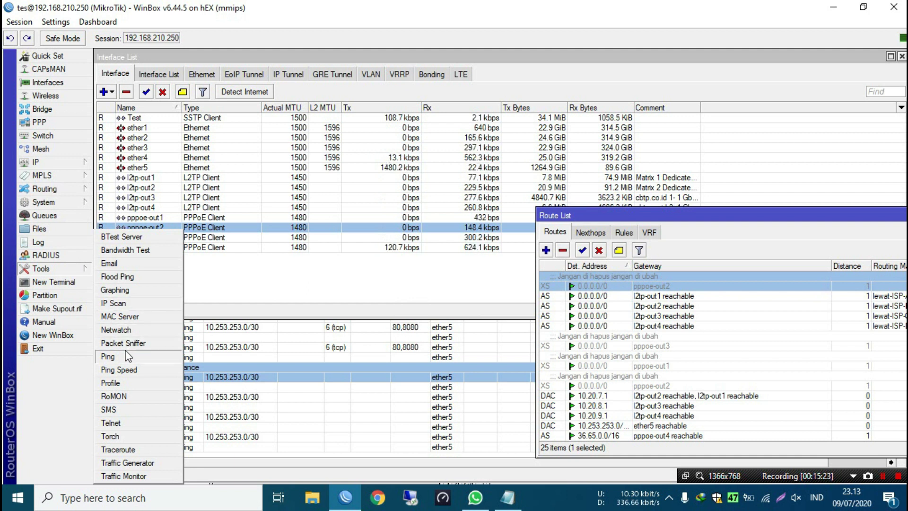
{"action": "left_click", "coordinate": [108, 357]}
{"action": "type", "text": "google.com"}
{"action": "key", "text": "Return"}
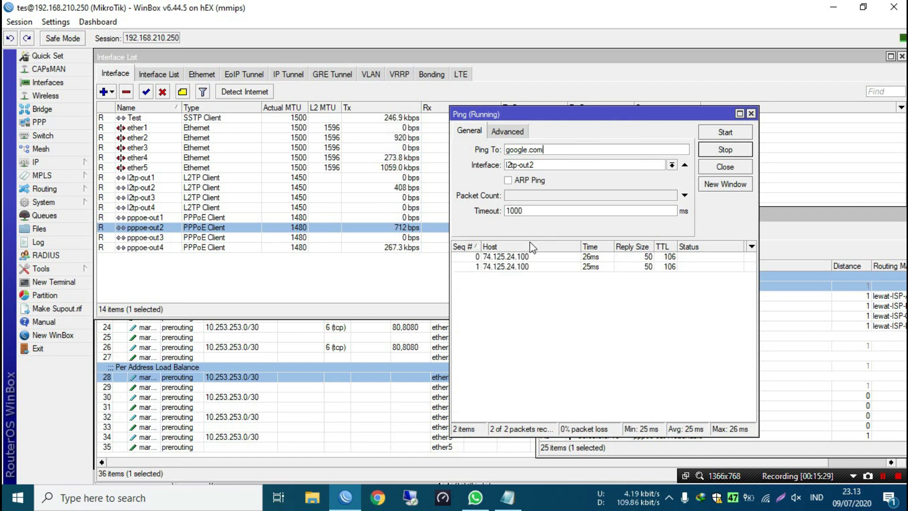
Step: Move the Ping window aside and bring the Route List to the front
{"action": "left_click_drag", "start_coordinate": [564, 119], "coordinate": [691, 129]}
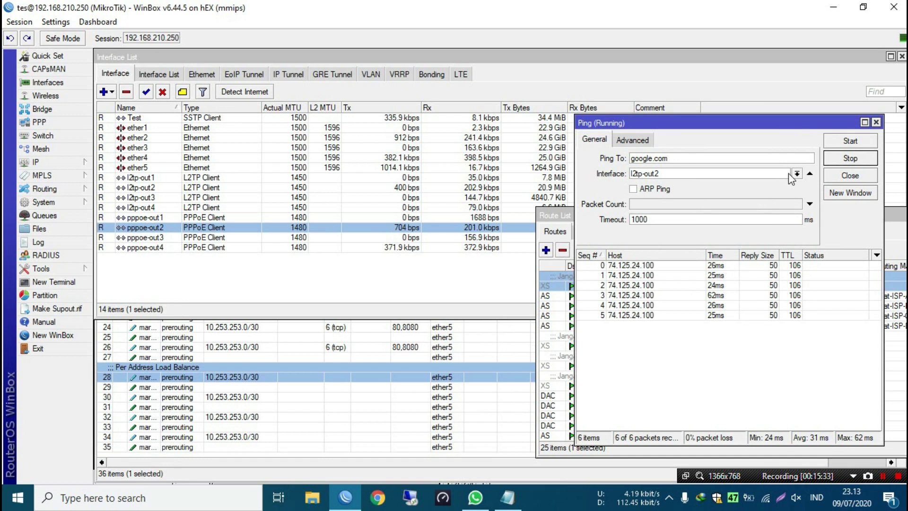
{"action": "left_click", "coordinate": [563, 217]}
{"action": "scroll", "coordinate": [642, 278], "scroll_direction": "down", "scroll_amount": 4}
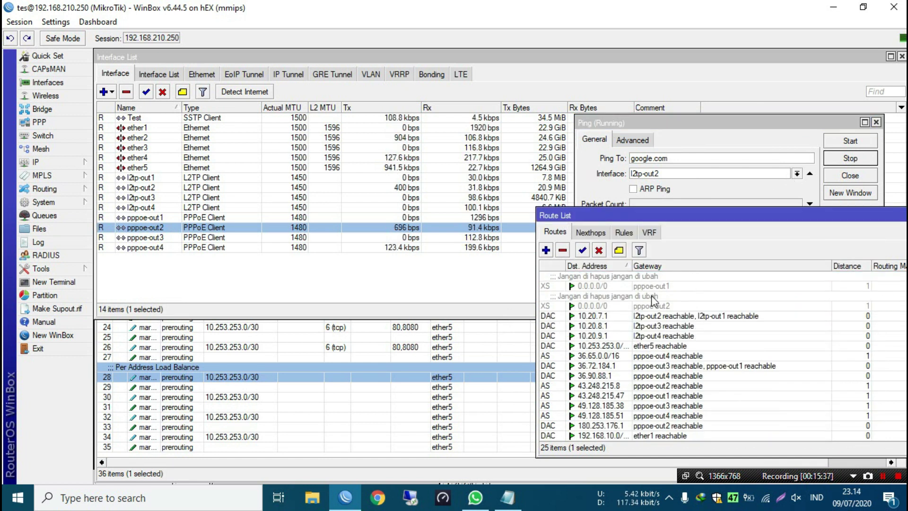
{"action": "left_click", "coordinate": [689, 368]}
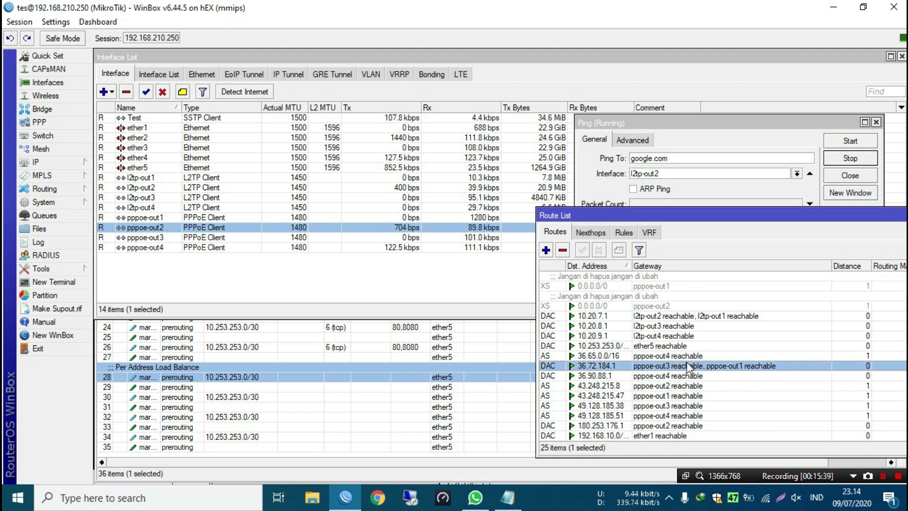
{"action": "double_click", "coordinate": [691, 368]}
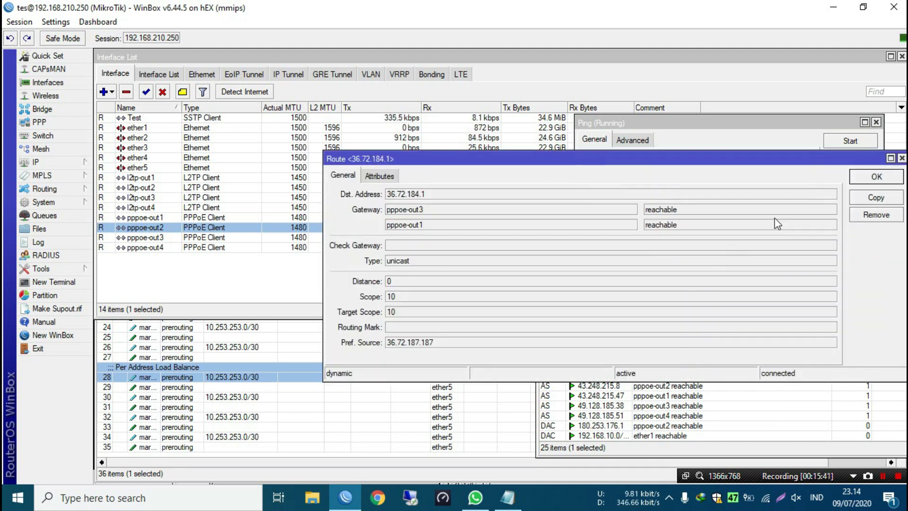
{"action": "left_click", "coordinate": [858, 182]}
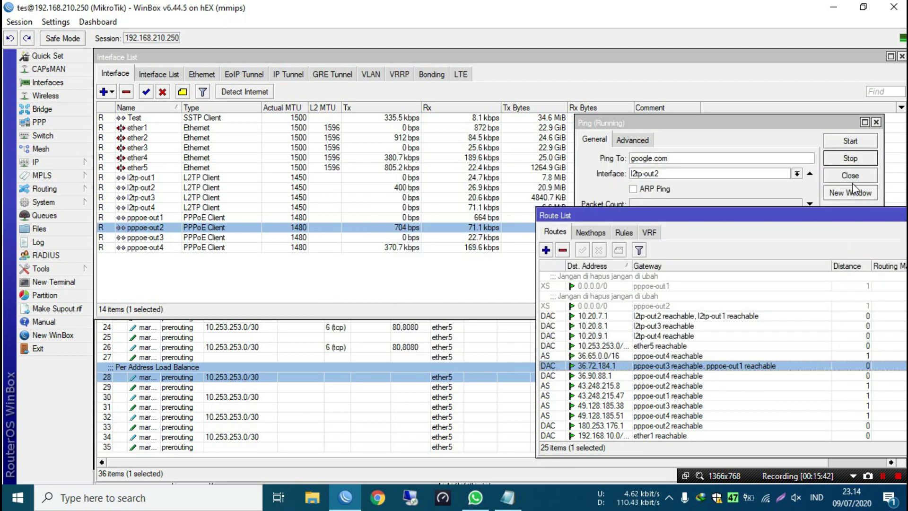
{"action": "left_click", "coordinate": [55, 166]}
{"action": "left_click", "coordinate": [158, 129]}
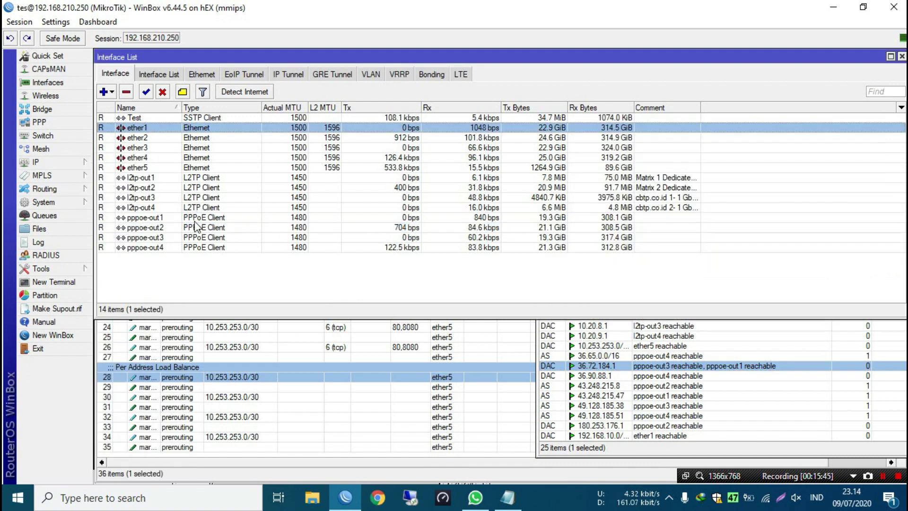
{"action": "double_click", "coordinate": [195, 219]}
{"action": "left_click", "coordinate": [404, 142]}
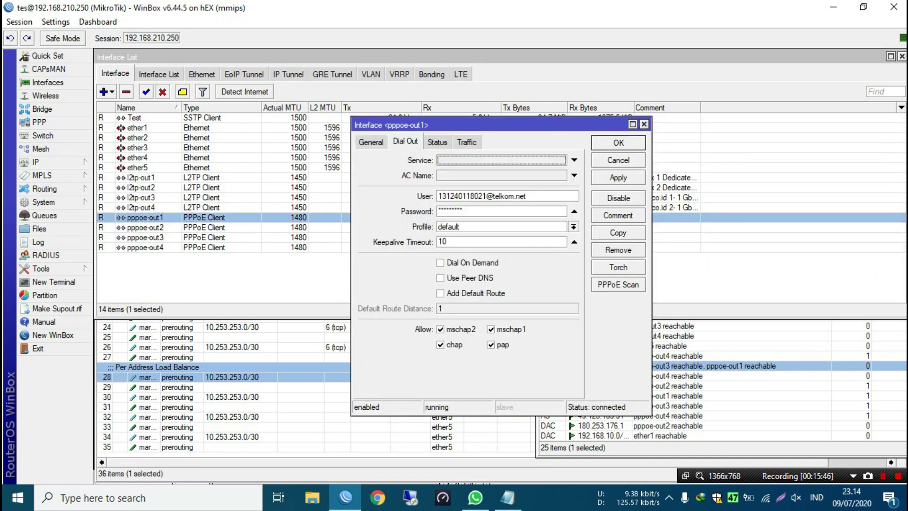
{"action": "left_click", "coordinate": [437, 142]}
{"action": "left_click", "coordinate": [603, 148]}
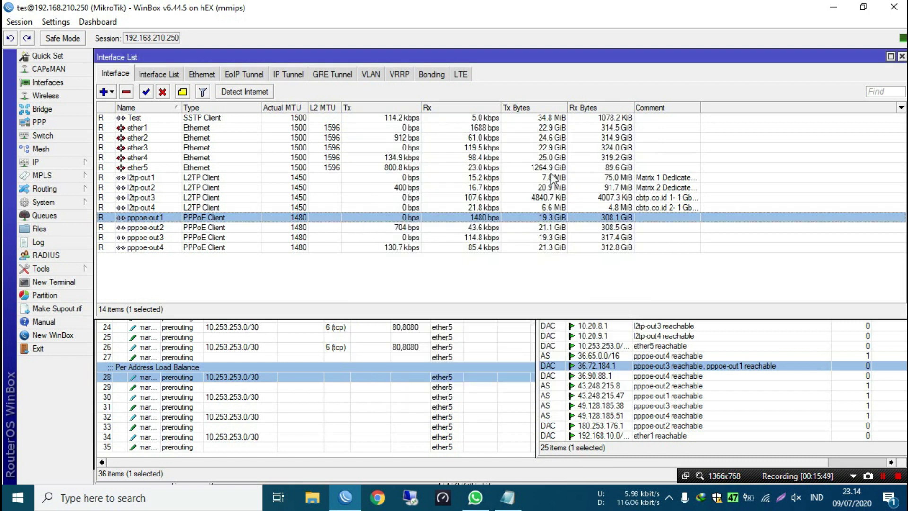
{"action": "double_click", "coordinate": [449, 226]}
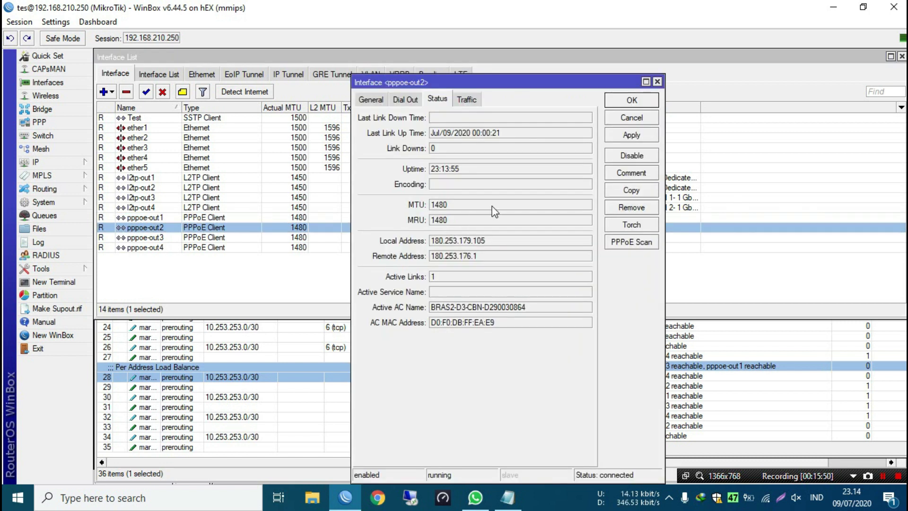
{"action": "left_click", "coordinate": [412, 101]}
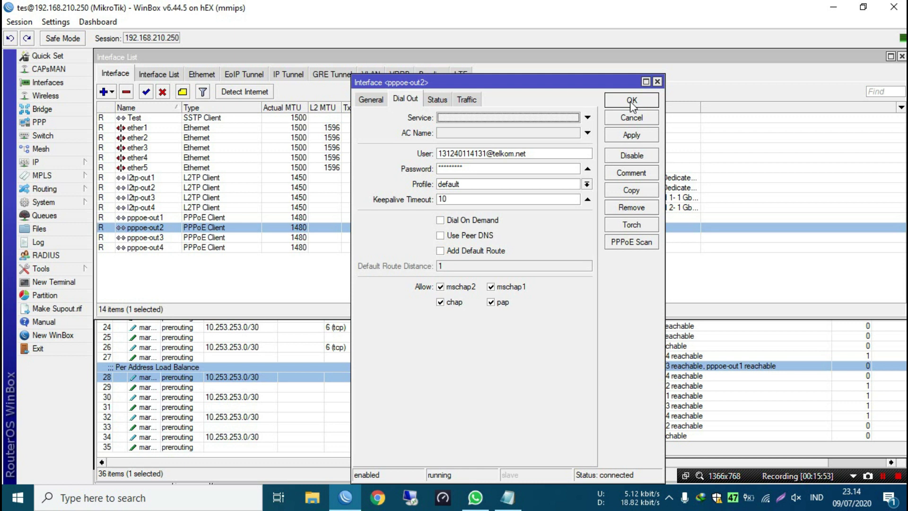
{"action": "left_click", "coordinate": [632, 100]}
{"action": "double_click", "coordinate": [278, 238]}
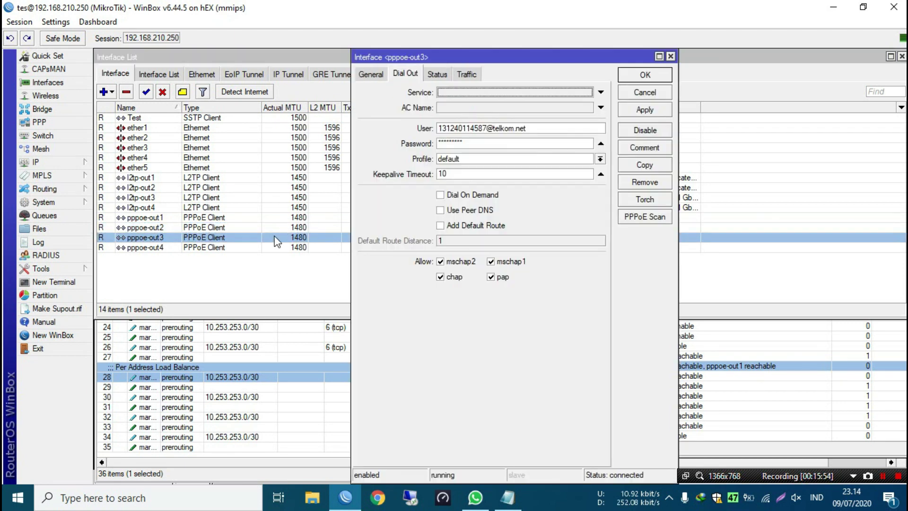
{"action": "left_click", "coordinate": [629, 97]}
{"action": "double_click", "coordinate": [485, 248]}
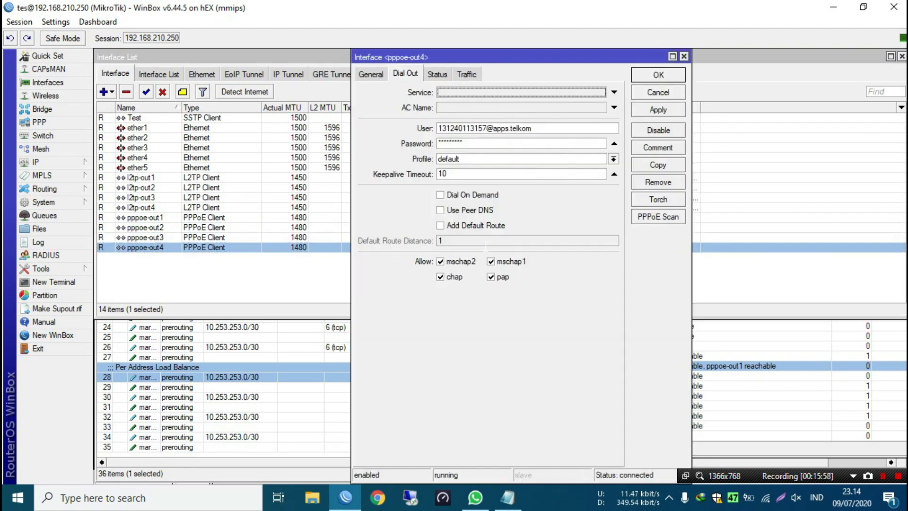
{"action": "left_click", "coordinate": [659, 74]}
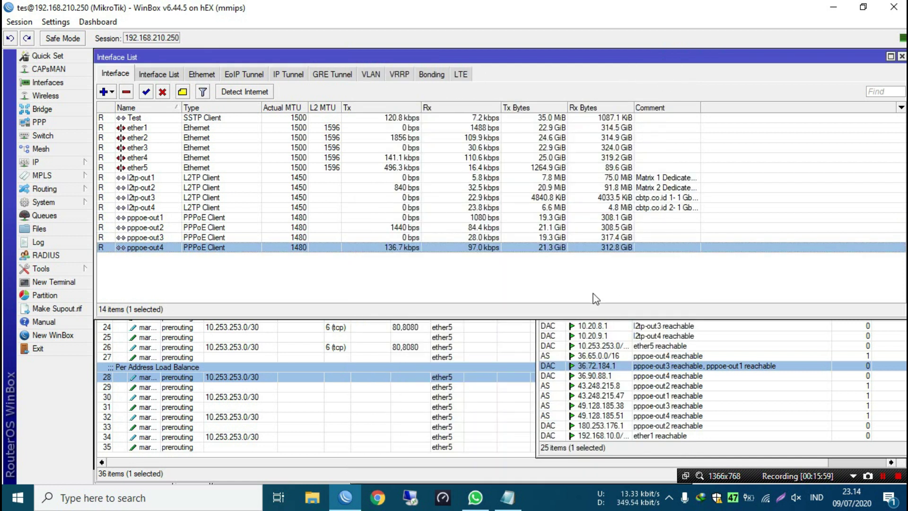
Step: Enlarge the mangle pane, then bring the Route List forward with the 10.20.7.1 route selected
{"action": "left_click_drag", "start_coordinate": [557, 315], "coordinate": [557, 274]}
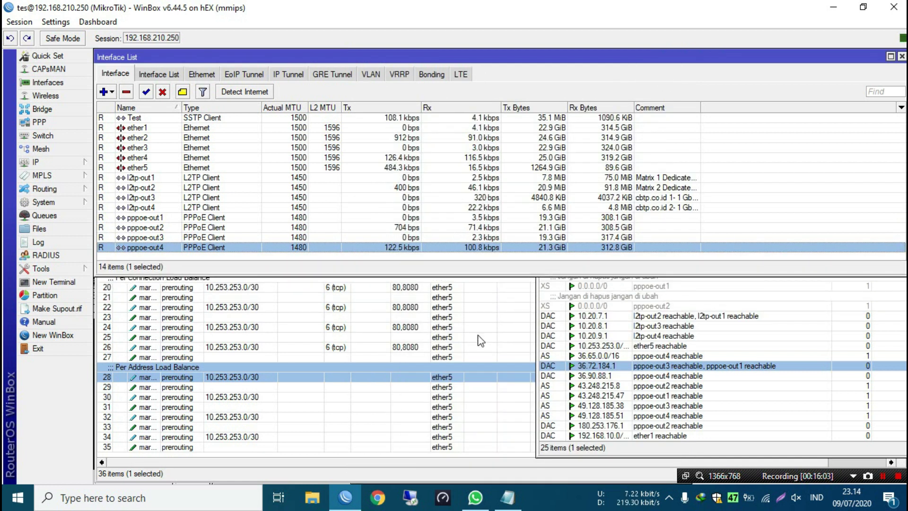
{"action": "left_click", "coordinate": [656, 335]}
{"action": "left_click", "coordinate": [656, 316]}
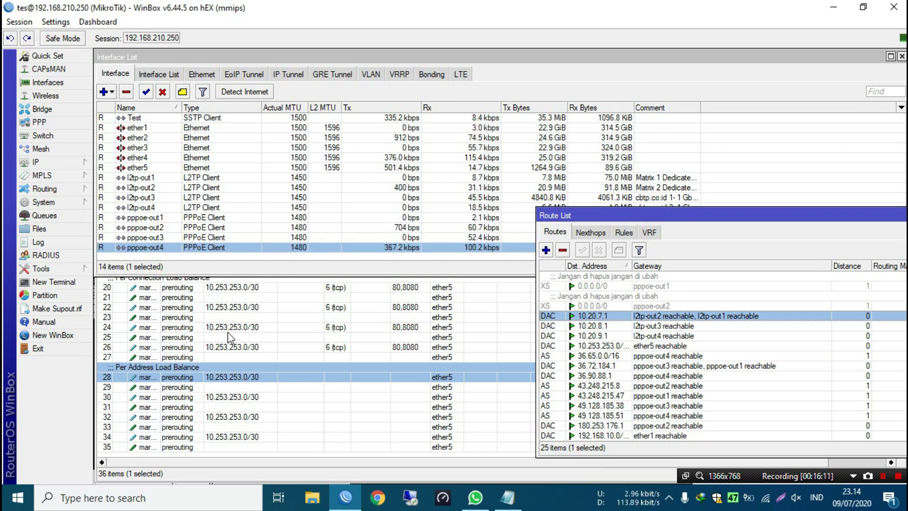
{"action": "scroll", "coordinate": [591, 296], "scroll_direction": "up", "scroll_amount": 3}
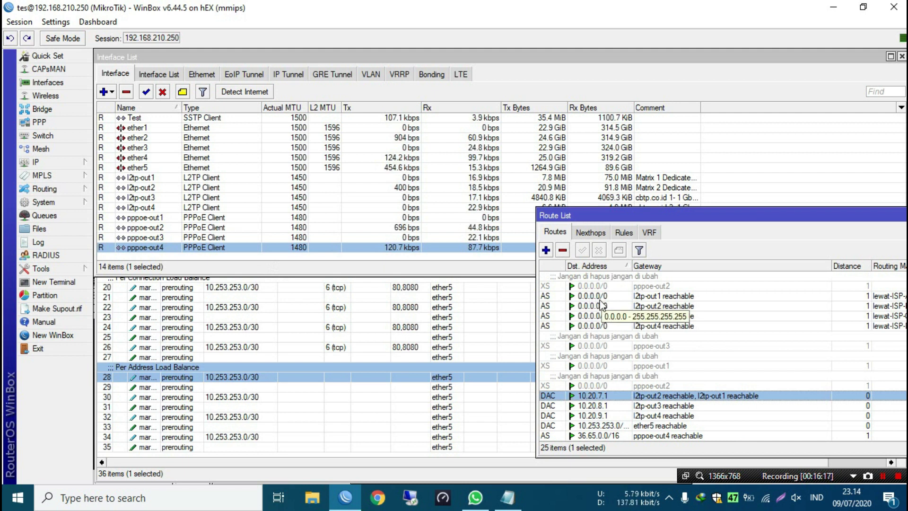
Step: Select the four l2tp 0.0.0.0/0 routes, disable them, then enable them again
{"action": "left_click", "coordinate": [601, 296]}
{"action": "left_click", "coordinate": [605, 326], "text": "shift"}
{"action": "left_click", "coordinate": [599, 250]}
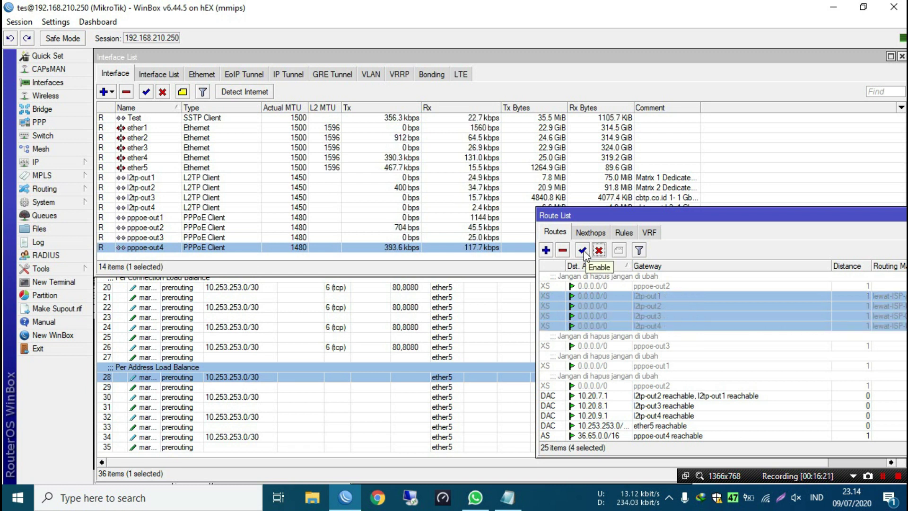
{"action": "left_click", "coordinate": [585, 254]}
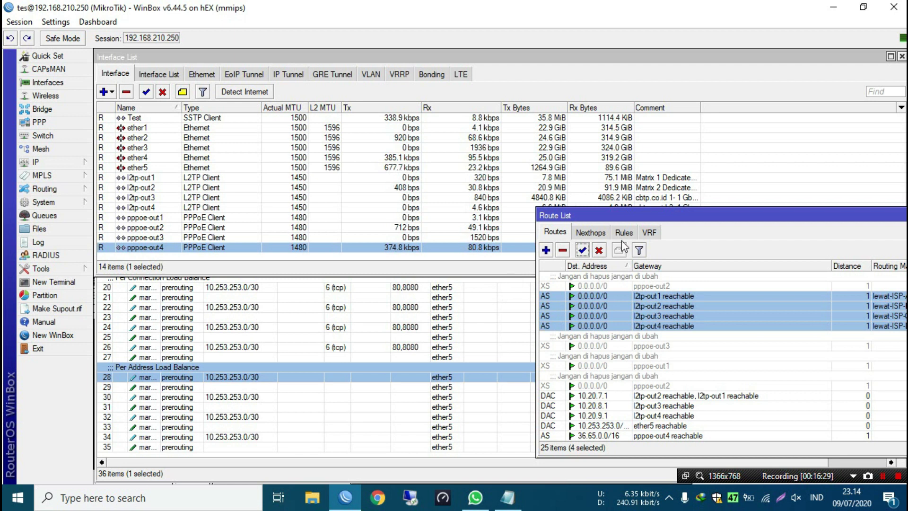
{"action": "left_click_drag", "start_coordinate": [660, 216], "coordinate": [574, 215]}
Step: Disable mangle rules 20–26 together, then rule 27 on its own
{"action": "left_click", "coordinate": [329, 310]}
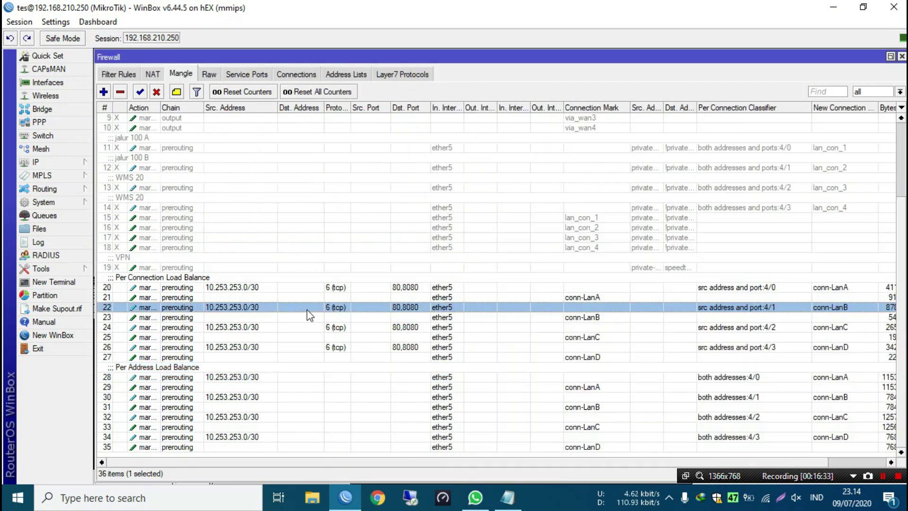
{"action": "left_click", "coordinate": [278, 351]}
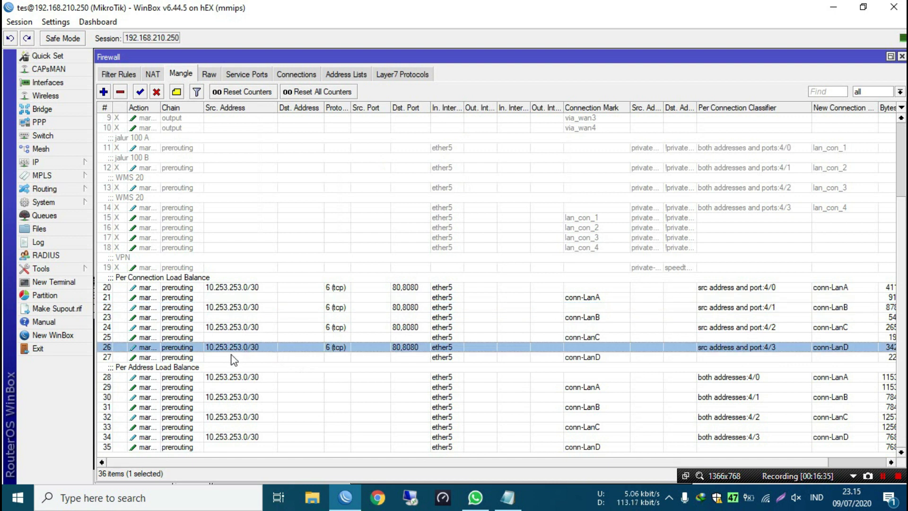
{"action": "left_click", "coordinate": [196, 288], "text": "shift"}
{"action": "left_click", "coordinate": [157, 92]}
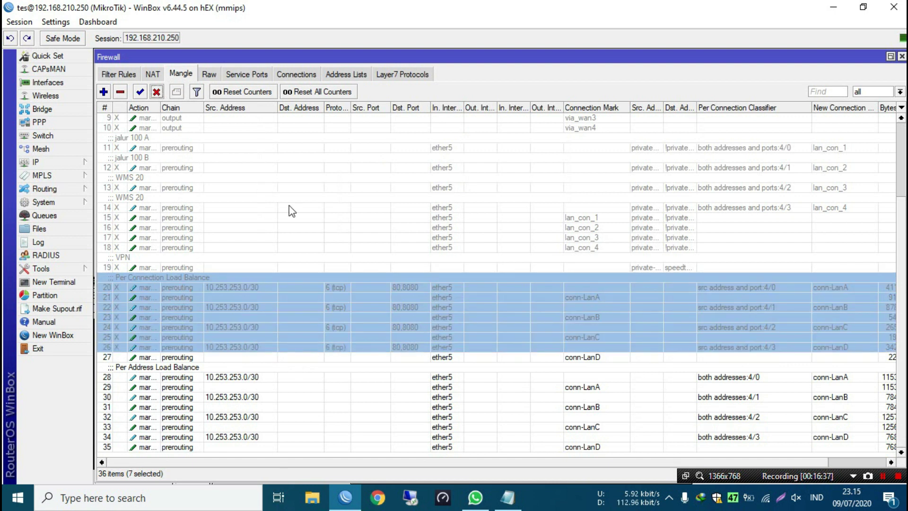
{"action": "left_click", "coordinate": [395, 358]}
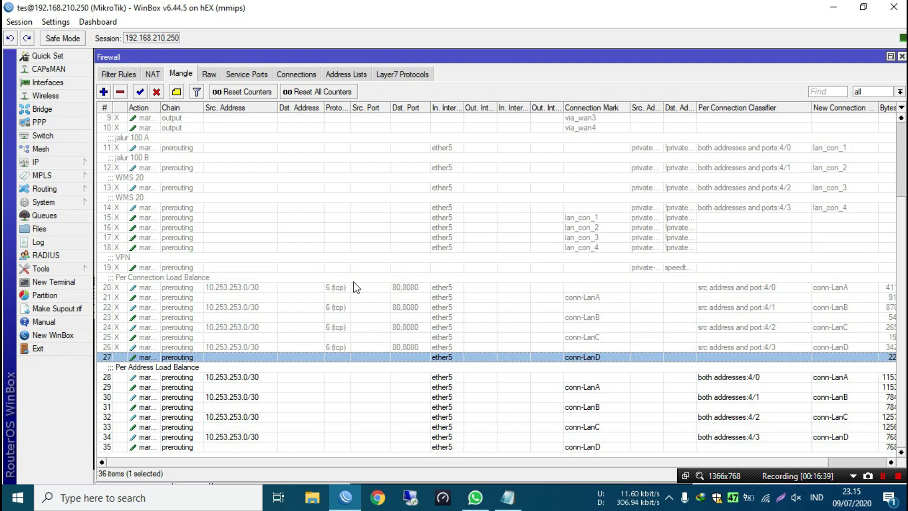
{"action": "left_click", "coordinate": [157, 92]}
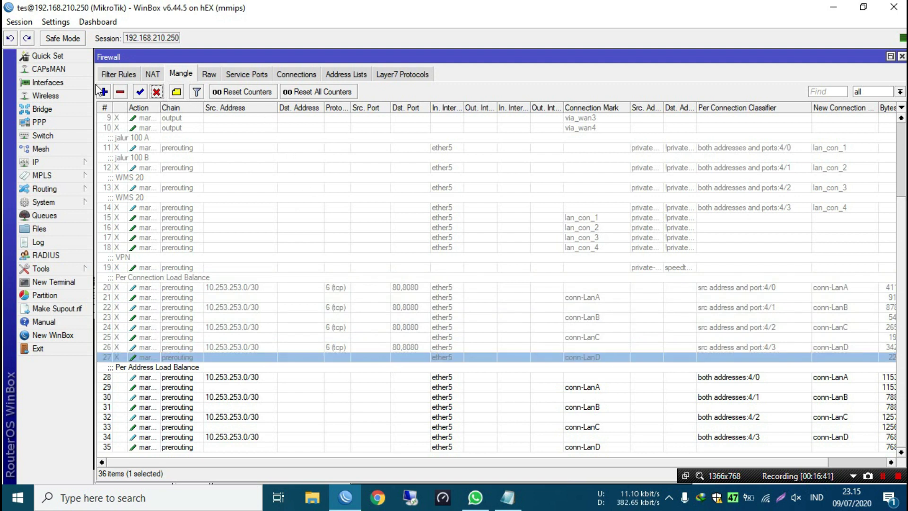
Step: Check interface traffic, then reset all mangle rule counters
{"action": "left_click", "coordinate": [48, 82]}
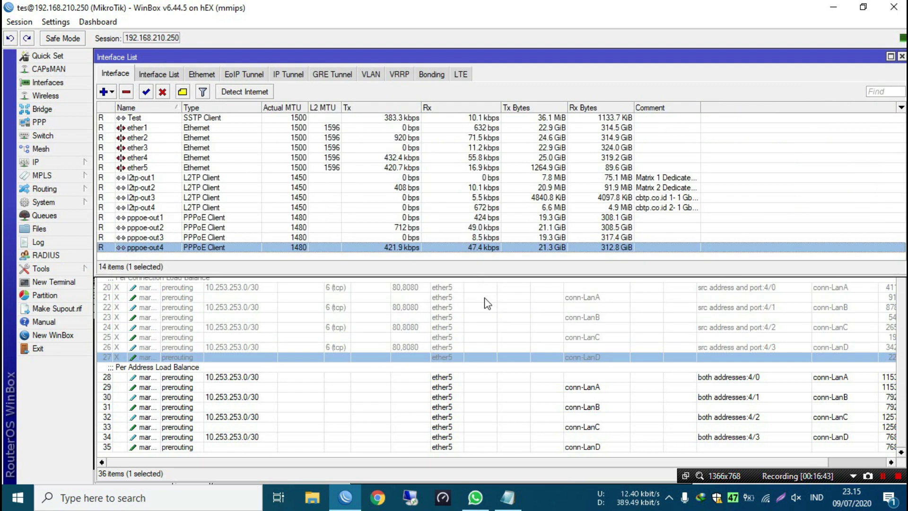
{"action": "scroll", "coordinate": [488, 308], "scroll_direction": "up", "scroll_amount": 2}
{"action": "scroll", "coordinate": [487, 309], "scroll_direction": "up", "scroll_amount": 1}
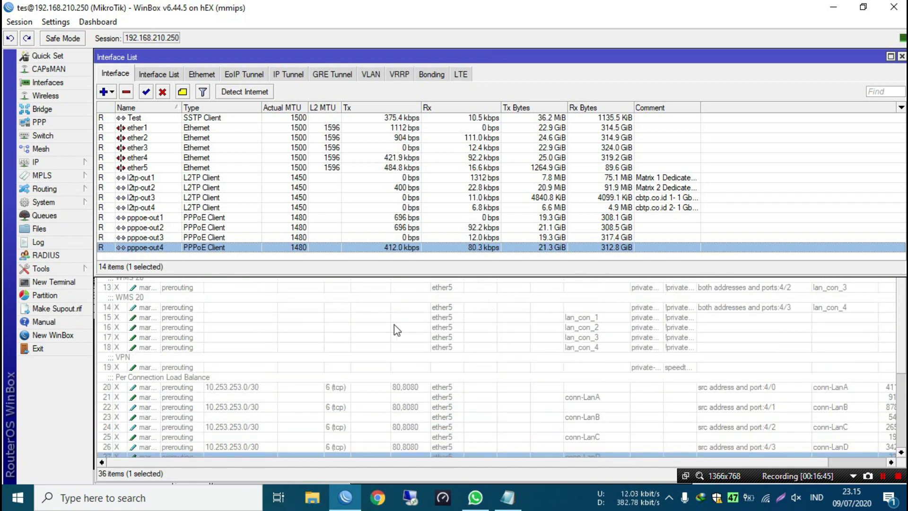
{"action": "left_click", "coordinate": [394, 324]}
{"action": "scroll", "coordinate": [392, 324], "scroll_direction": "down", "scroll_amount": 3}
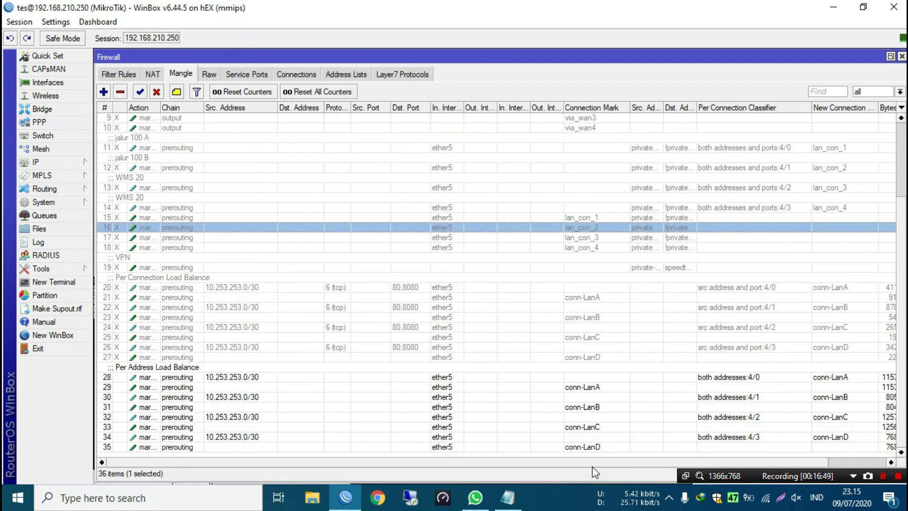
{"action": "left_click_drag", "start_coordinate": [563, 465], "coordinate": [659, 469]}
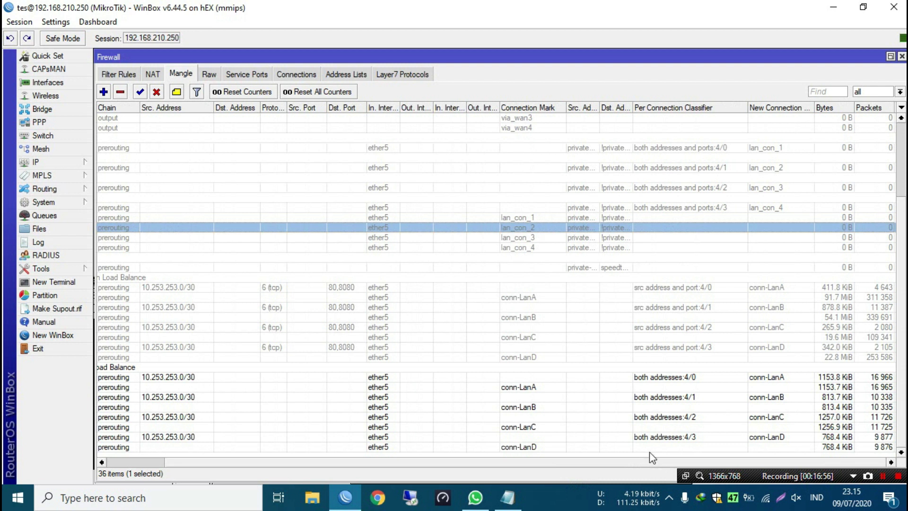
{"action": "left_click", "coordinate": [331, 92]}
{"action": "left_click_drag", "start_coordinate": [471, 463], "coordinate": [229, 449]}
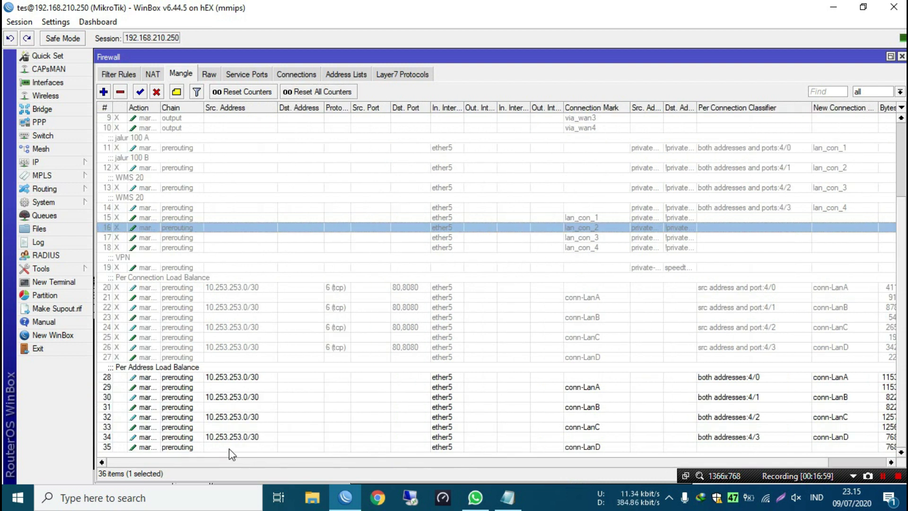
Step: Glance at the IP ARP table and close it again
{"action": "left_click", "coordinate": [62, 167]}
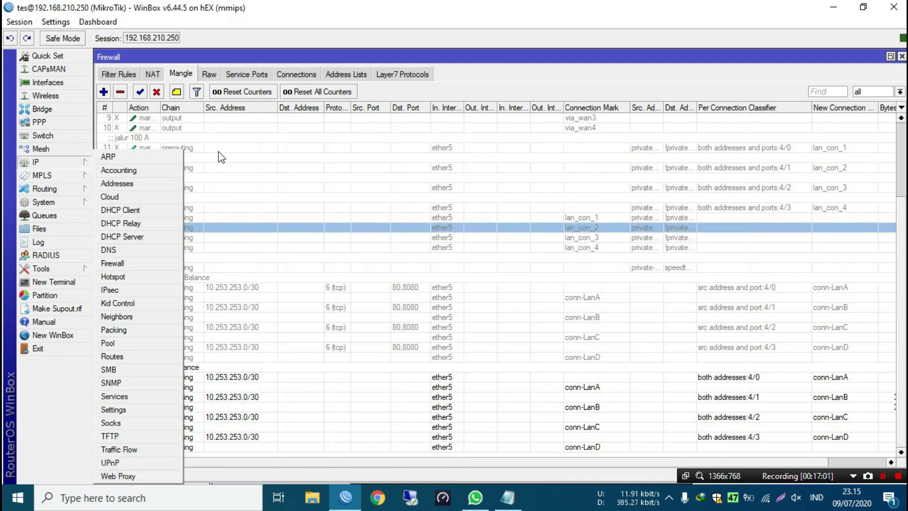
{"action": "left_click", "coordinate": [154, 158]}
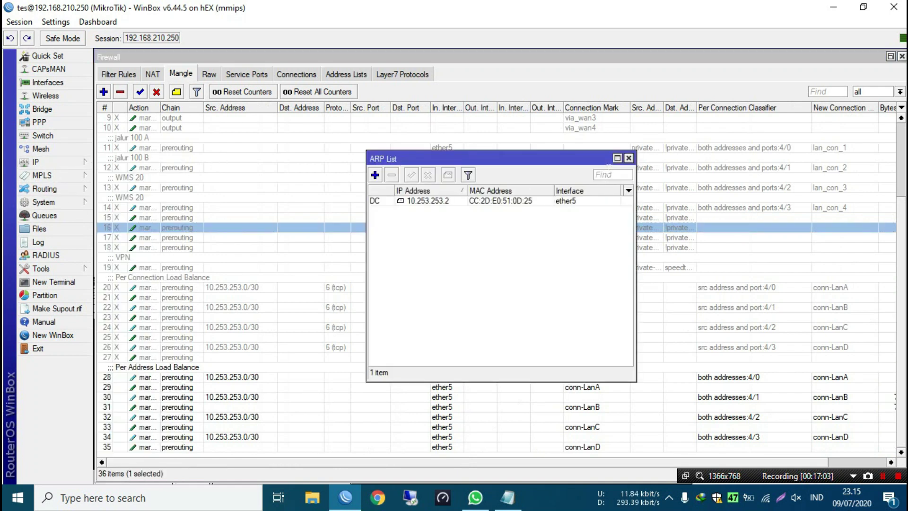
{"action": "left_click", "coordinate": [629, 158]}
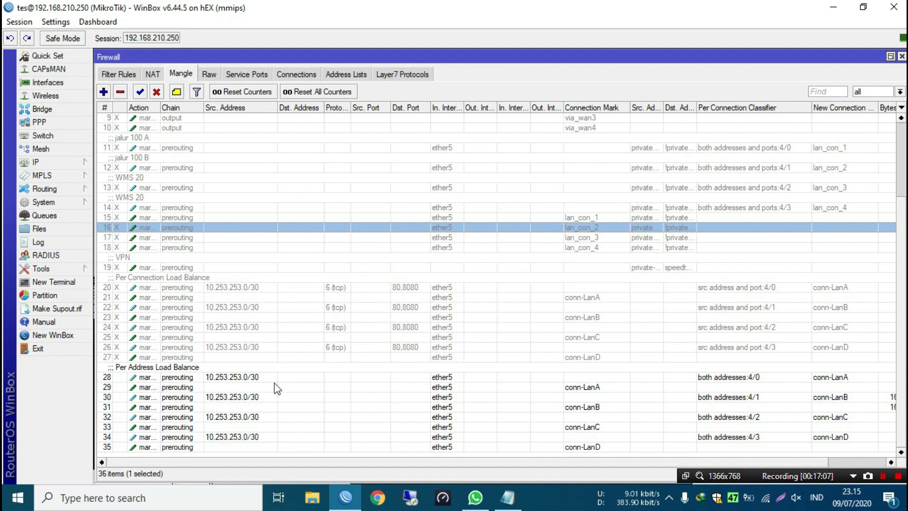
{"action": "scroll", "coordinate": [225, 276], "scroll_direction": "up", "scroll_amount": 4}
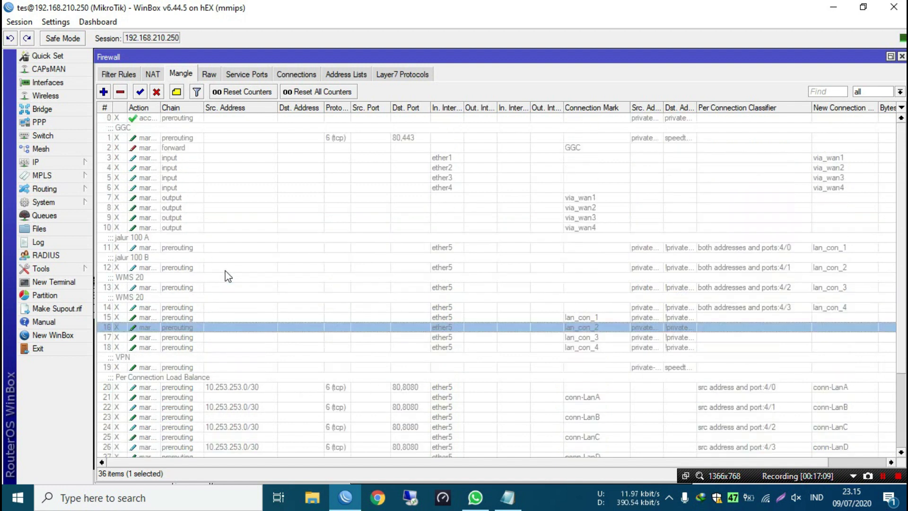
{"action": "scroll", "coordinate": [226, 276], "scroll_direction": "down", "scroll_amount": 3}
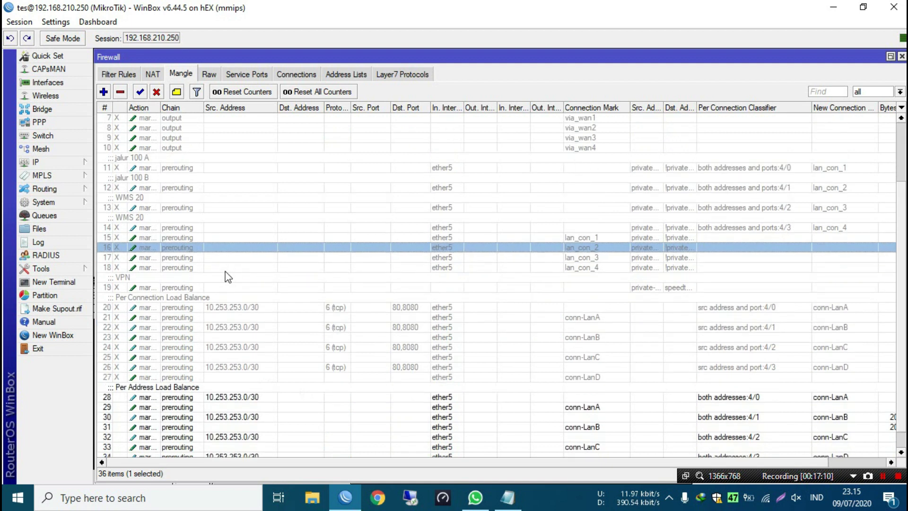
Step: Remove the 10.253.253.0/30 Src. Address from mangle rules 28 and 30
{"action": "double_click", "coordinate": [253, 378]}
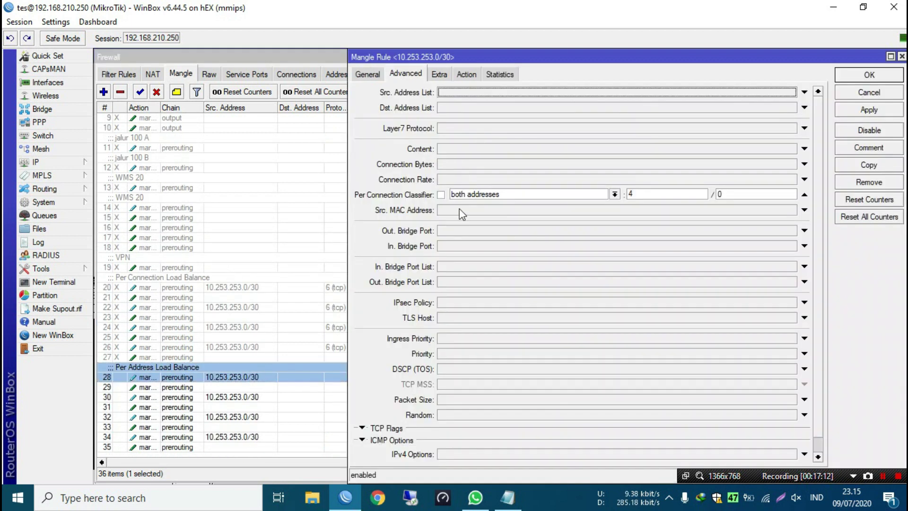
{"action": "left_click", "coordinate": [356, 79]}
{"action": "left_click", "coordinate": [818, 108]}
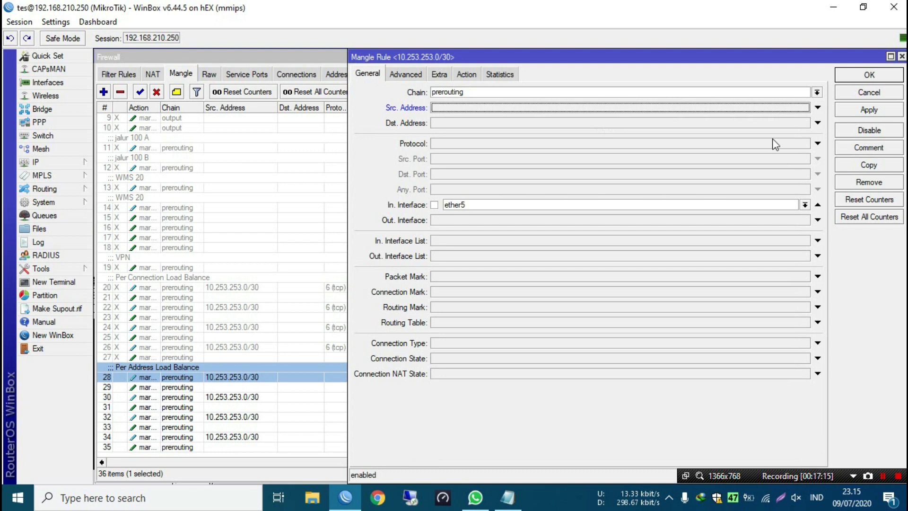
{"action": "key", "text": "Return"}
{"action": "left_click", "coordinate": [311, 404]}
{"action": "double_click", "coordinate": [310, 397]}
{"action": "left_click", "coordinate": [818, 108]}
{"action": "key", "text": "Return"}
Step: Clear the source address from rules 32 and 34, then show the Interface List
{"action": "double_click", "coordinate": [302, 416]}
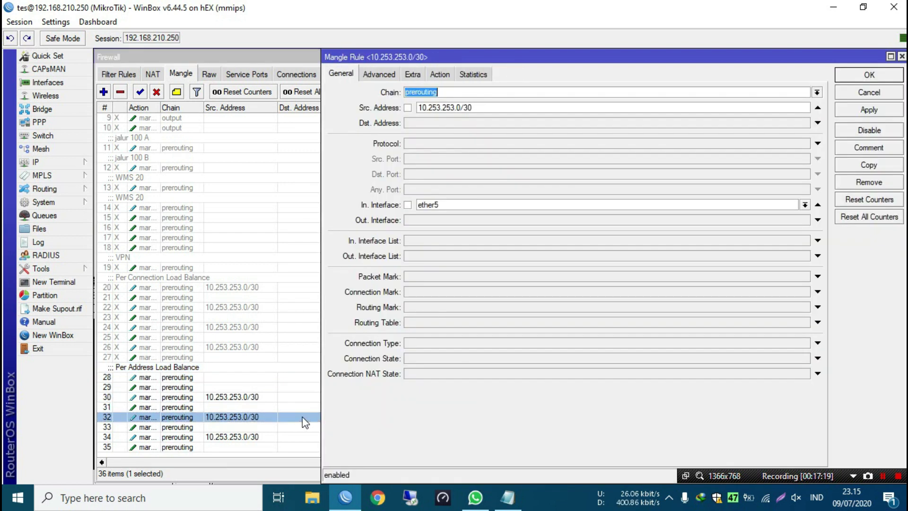
{"action": "left_click", "coordinate": [818, 108]}
{"action": "key", "text": "Return"}
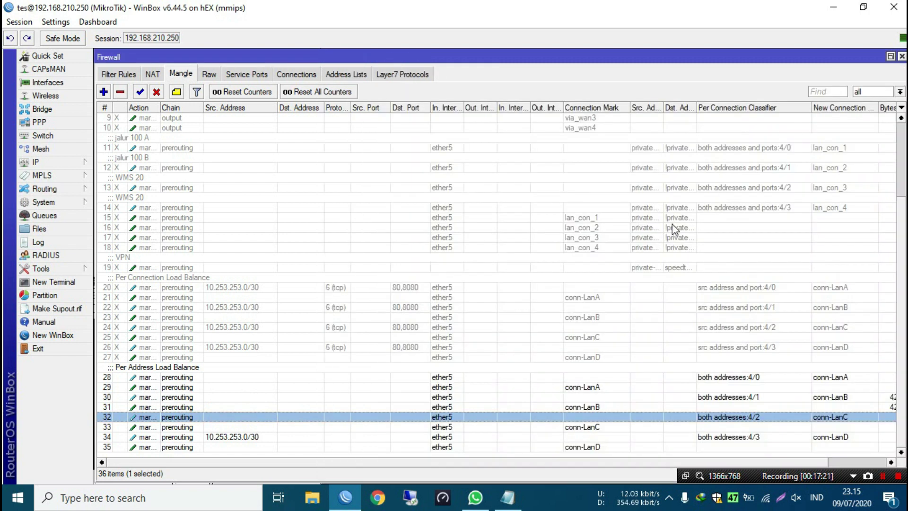
{"action": "left_click", "coordinate": [363, 439]}
{"action": "double_click", "coordinate": [363, 440]}
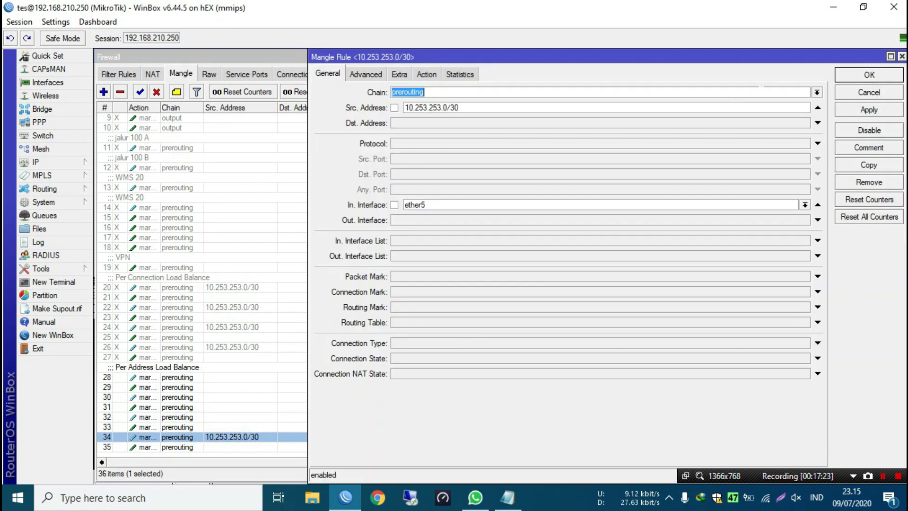
{"action": "left_click", "coordinate": [818, 108]}
{"action": "key", "text": "Return"}
{"action": "left_click", "coordinate": [86, 87]}
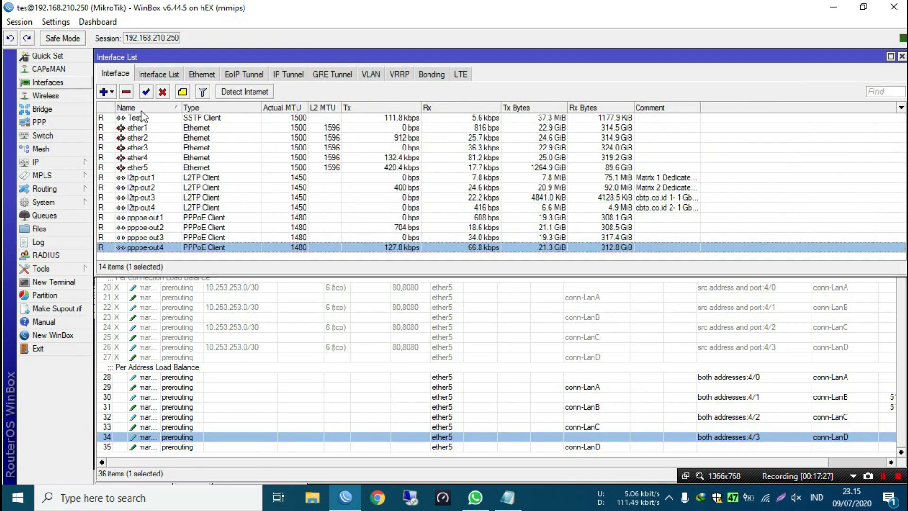
Step: Select l2tp-out1 to l2tp-out4, disable them, then re-enable them
{"action": "left_click", "coordinate": [184, 208]}
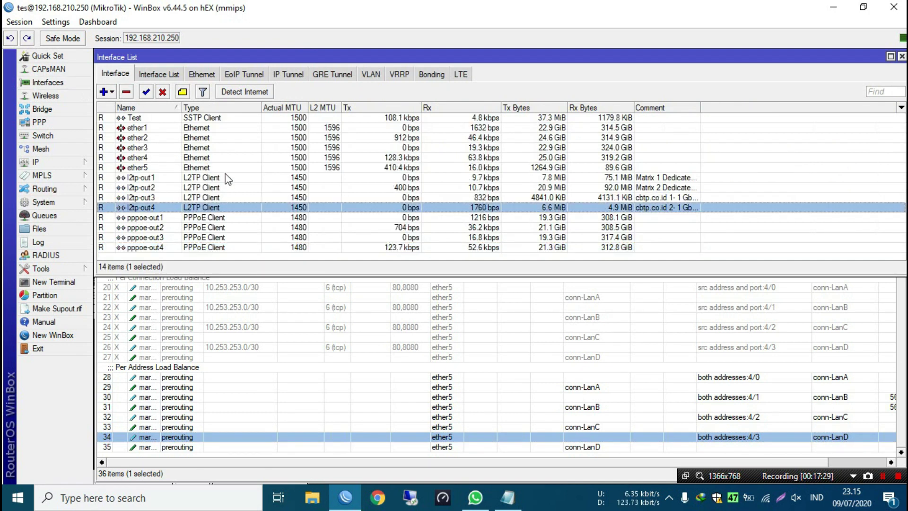
{"action": "left_click", "coordinate": [160, 178], "text": "shift"}
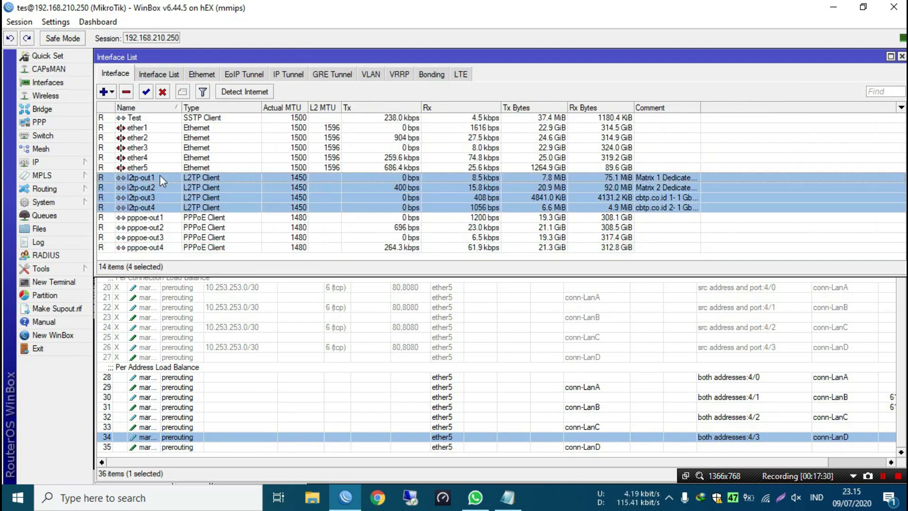
{"action": "left_click", "coordinate": [161, 92]}
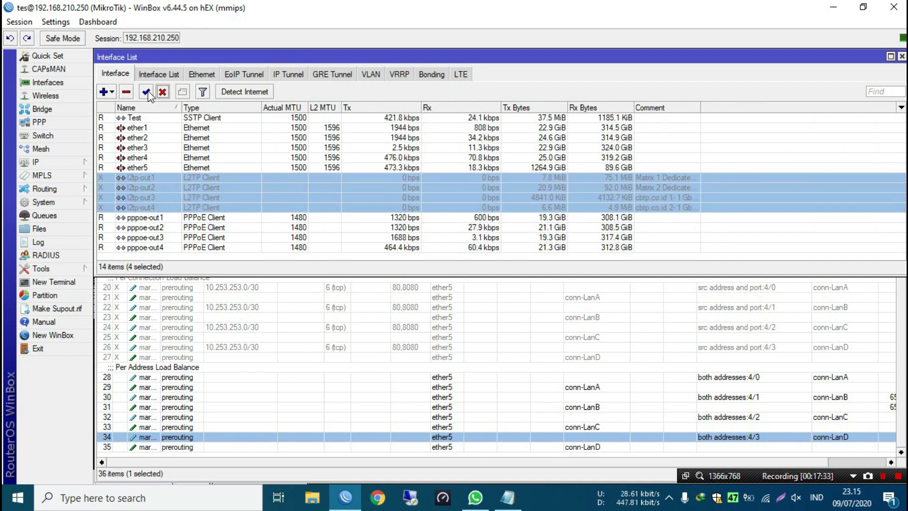
{"action": "left_click", "coordinate": [148, 93]}
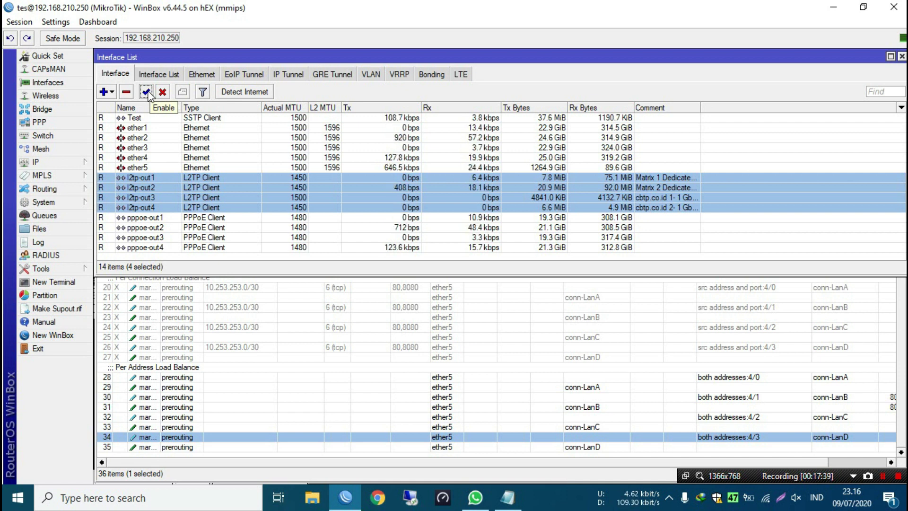
{"action": "left_click", "coordinate": [147, 92]}
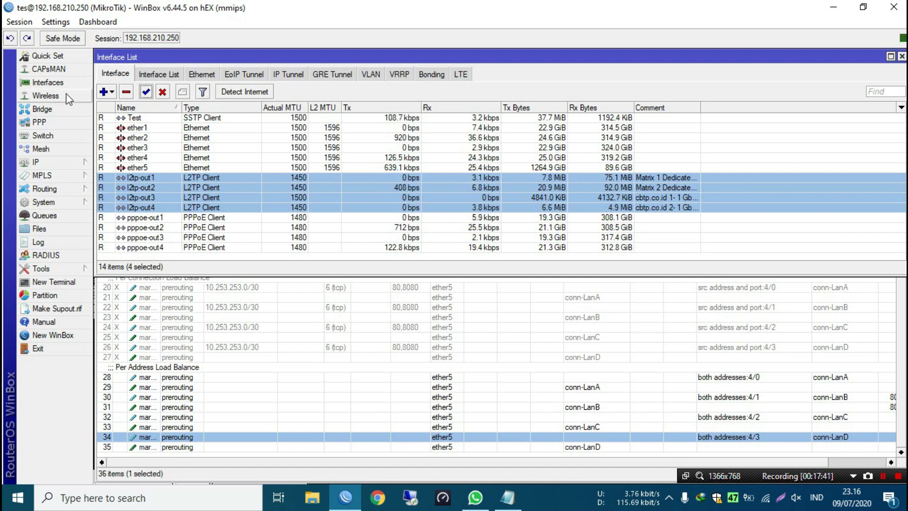
Step: Undo repeatedly until all L2TP clients run and rules 28, 30, 32, 34 regain 10.253.253.0/30
{"action": "left_click", "coordinate": [10, 39]}
{"action": "left_click", "coordinate": [10, 39]}
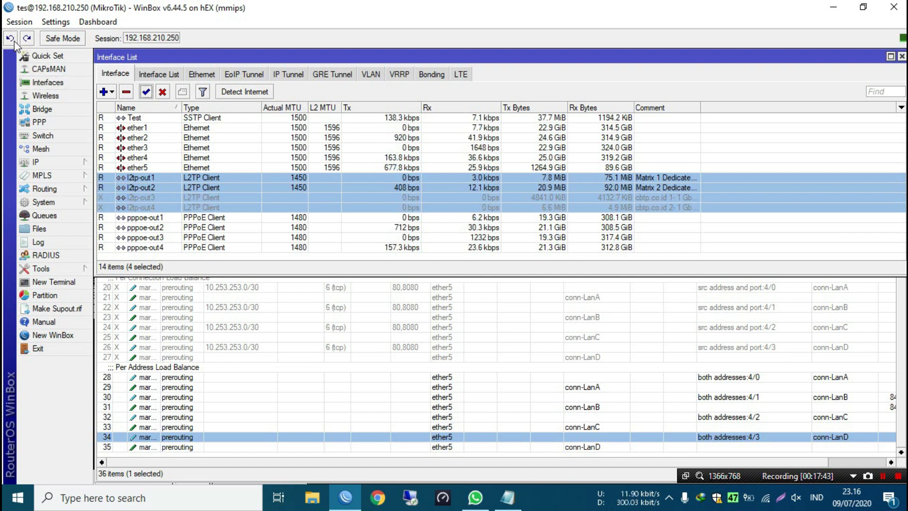
{"action": "left_click", "coordinate": [14, 42]}
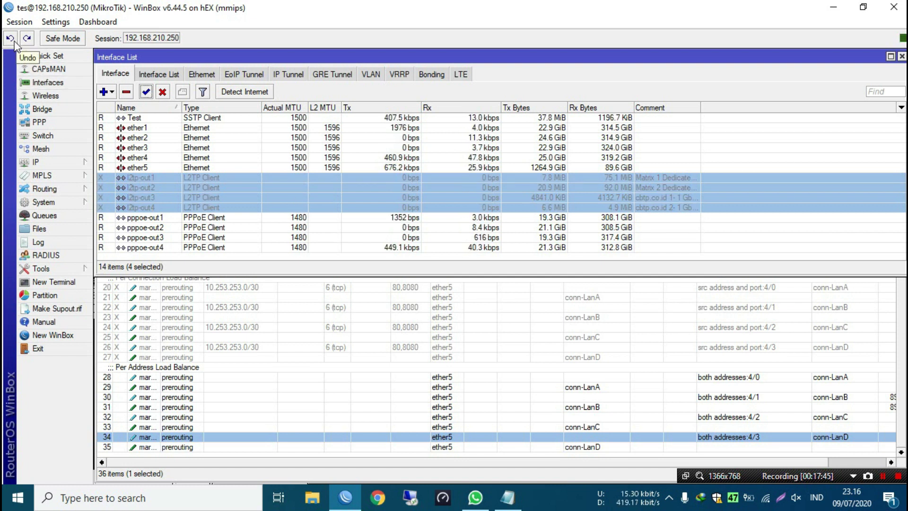
{"action": "left_click", "coordinate": [14, 41]}
{"action": "left_click", "coordinate": [14, 42]}
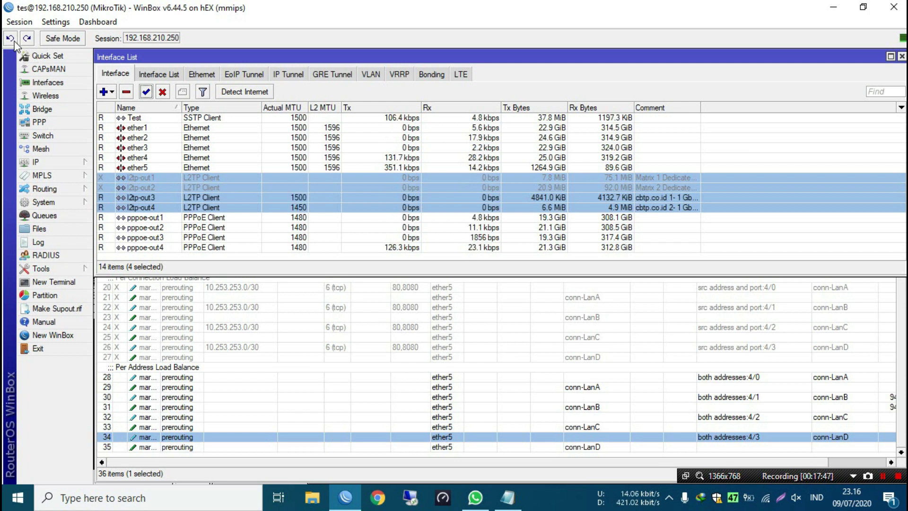
{"action": "left_click", "coordinate": [14, 42]}
{"action": "left_click", "coordinate": [14, 42]}
{"action": "left_click", "coordinate": [14, 42]}
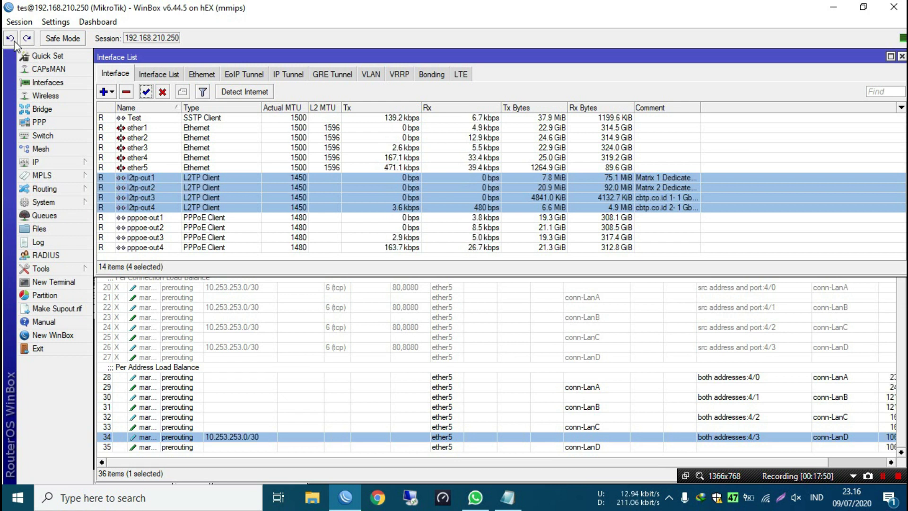
{"action": "left_click", "coordinate": [14, 42]}
{"action": "left_click", "coordinate": [15, 42]}
{"action": "left_click", "coordinate": [14, 42]}
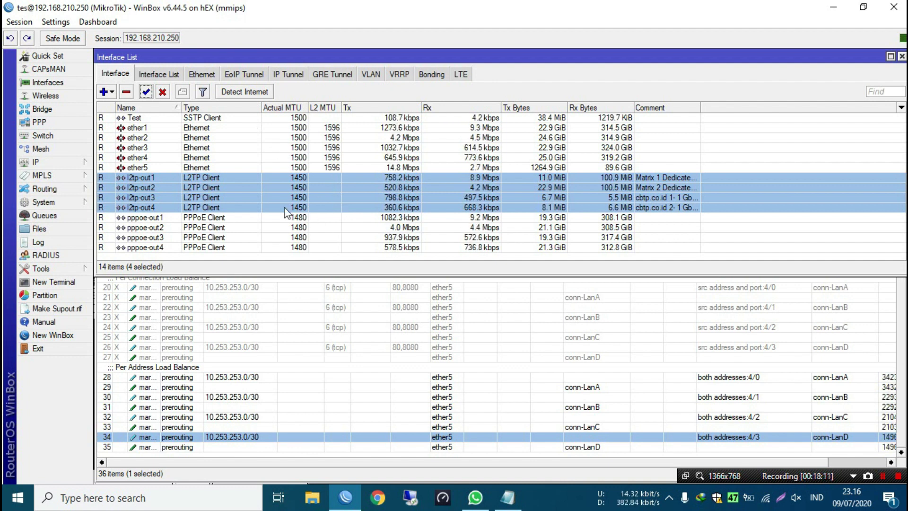
Step: Select l2tp-out3, dismiss the chat notification, and launch a new WinBox window
{"action": "left_click", "coordinate": [271, 199]}
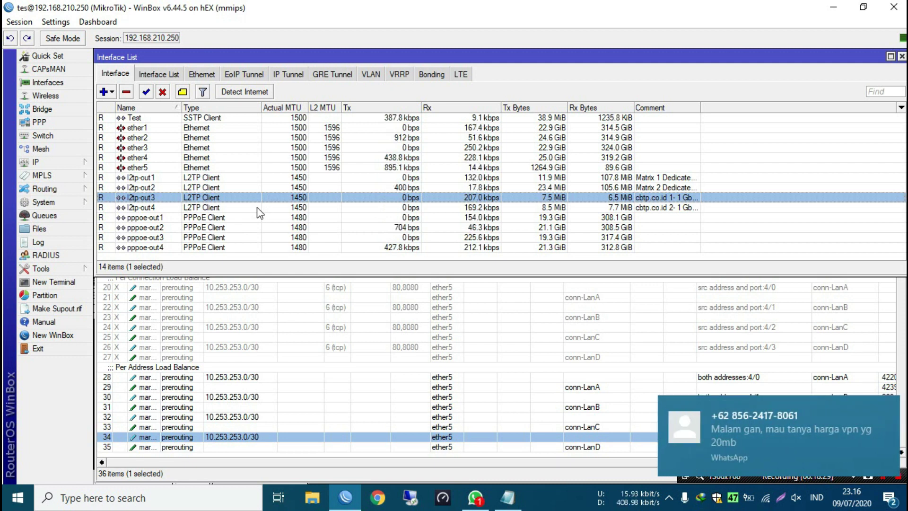
{"action": "left_click", "coordinate": [880, 407]}
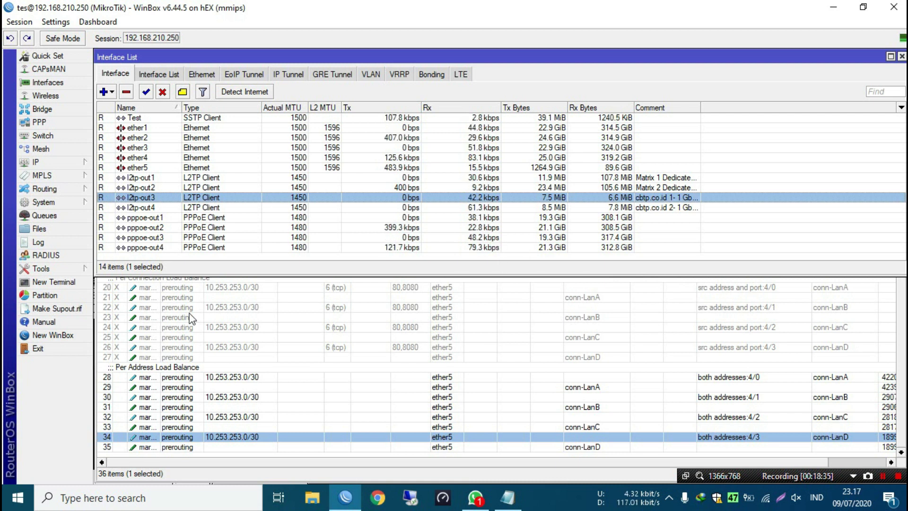
{"action": "left_click", "coordinate": [58, 336]}
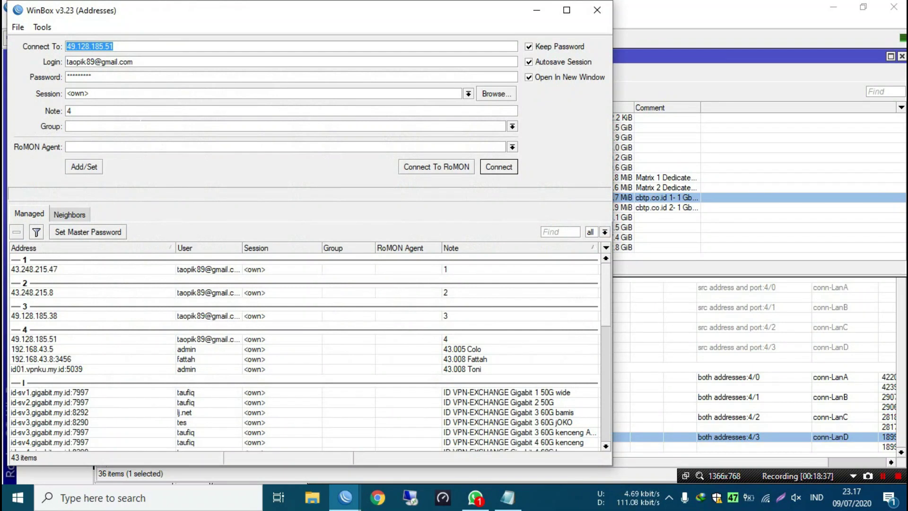
Step: Log in to the CHR at 49.128.185.51 and copy l2tp-cbtp-2's remote address 10.20.9.2
{"action": "left_click", "coordinate": [492, 166]}
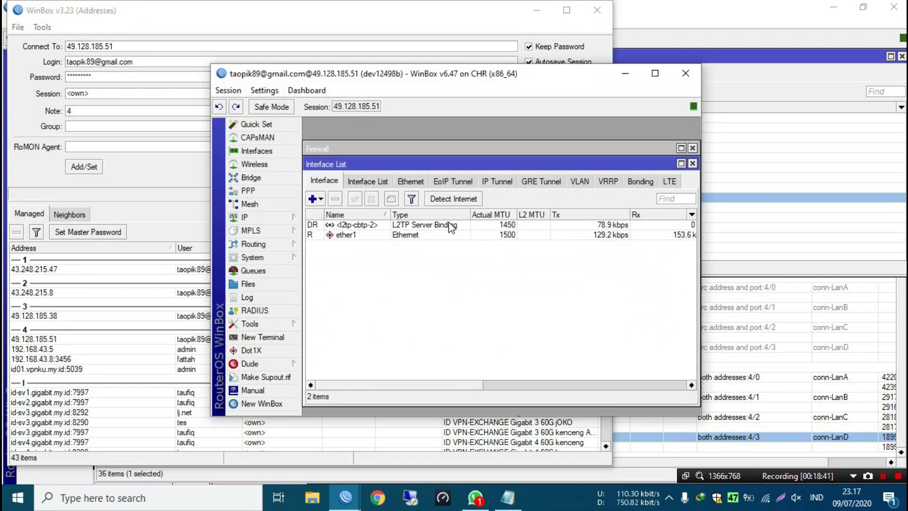
{"action": "double_click", "coordinate": [451, 225]}
{"action": "left_click", "coordinate": [406, 143]}
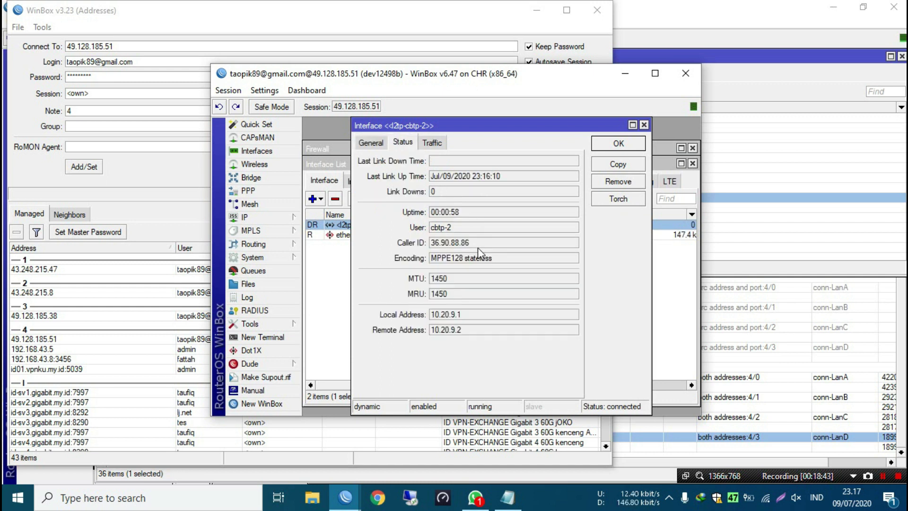
{"action": "double_click", "coordinate": [460, 329]}
{"action": "right_click", "coordinate": [460, 328]}
{"action": "left_click", "coordinate": [492, 335]}
{"action": "left_click", "coordinate": [619, 144]}
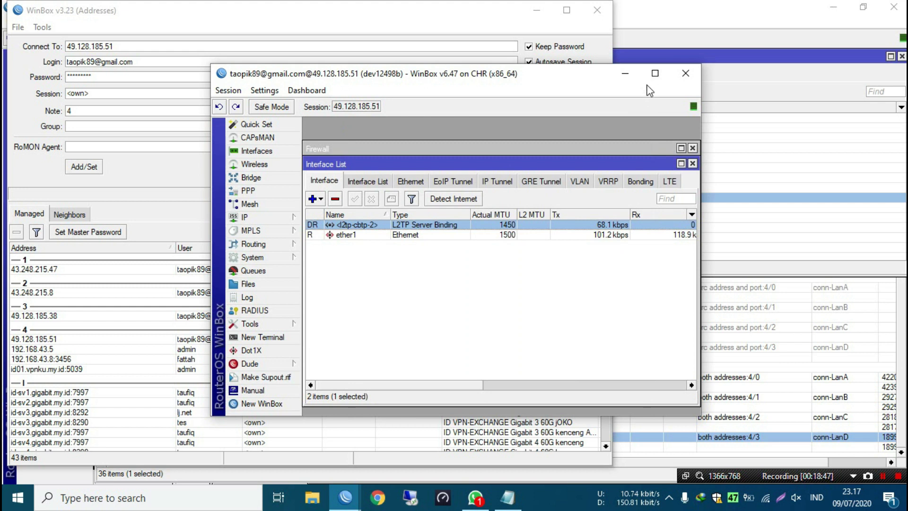
{"action": "left_click", "coordinate": [656, 73]}
Step: Run a bandwidth test to 10.20.9.2 using tcp, direction both, user tes with its password
{"action": "left_click", "coordinate": [78, 255]}
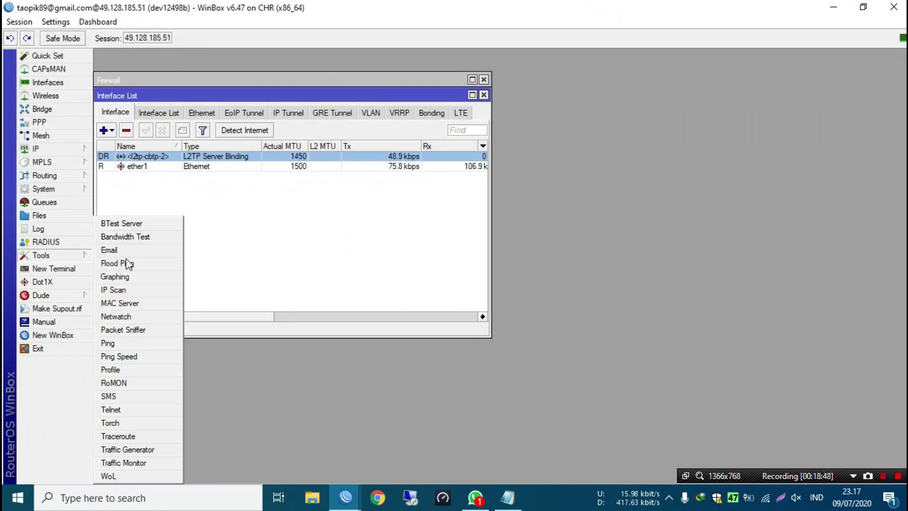
{"action": "left_click", "coordinate": [137, 238]}
{"action": "key", "text": "ctrl+v"}
{"action": "key", "text": "Tab"}
{"action": "key", "text": "Tab"}
{"action": "key", "text": "space"}
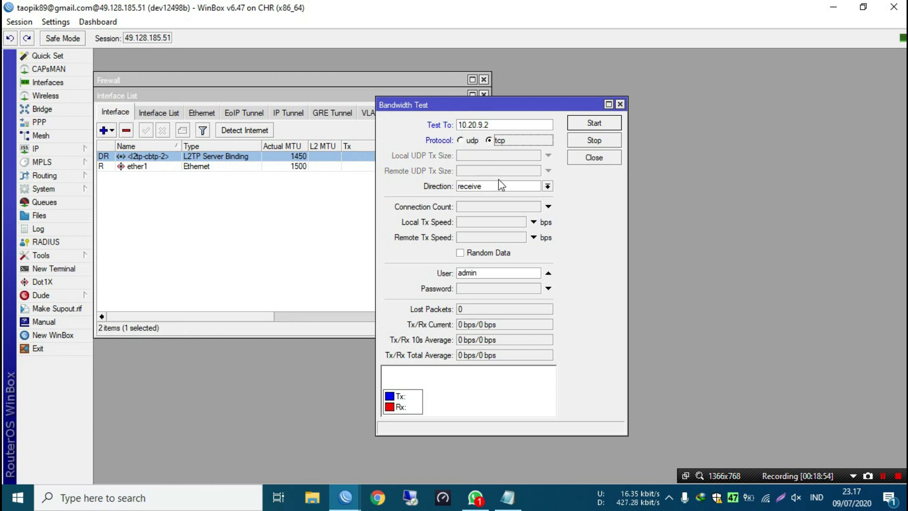
{"action": "left_click", "coordinate": [484, 188]}
{"action": "left_click", "coordinate": [481, 197]}
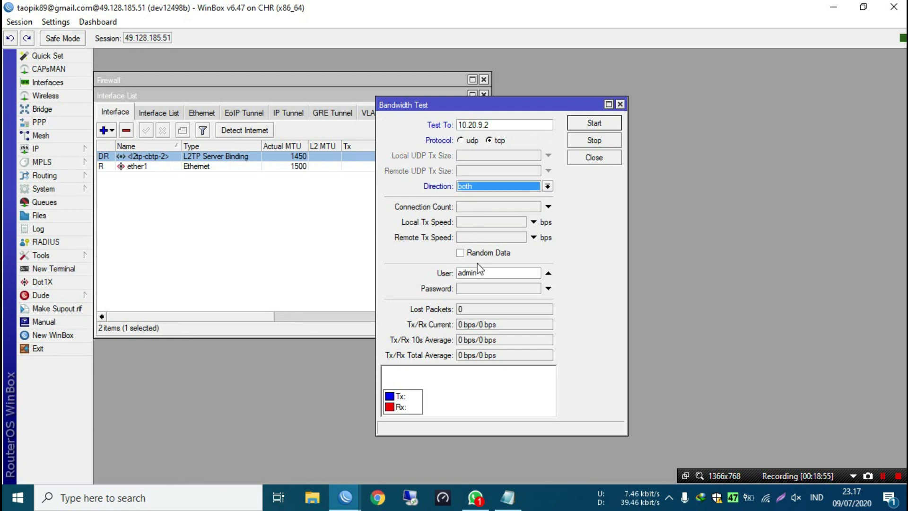
{"action": "key", "text": "Tab"}
{"action": "key", "text": "Tab"}
{"action": "key", "text": "Tab"}
{"action": "key", "text": "Tab"}
{"action": "key", "text": "Tab"}
{"action": "type", "text": "tes"}
{"action": "key", "text": "Tab"}
{"action": "type", "text": "**"}
{"action": "key", "text": "Return"}
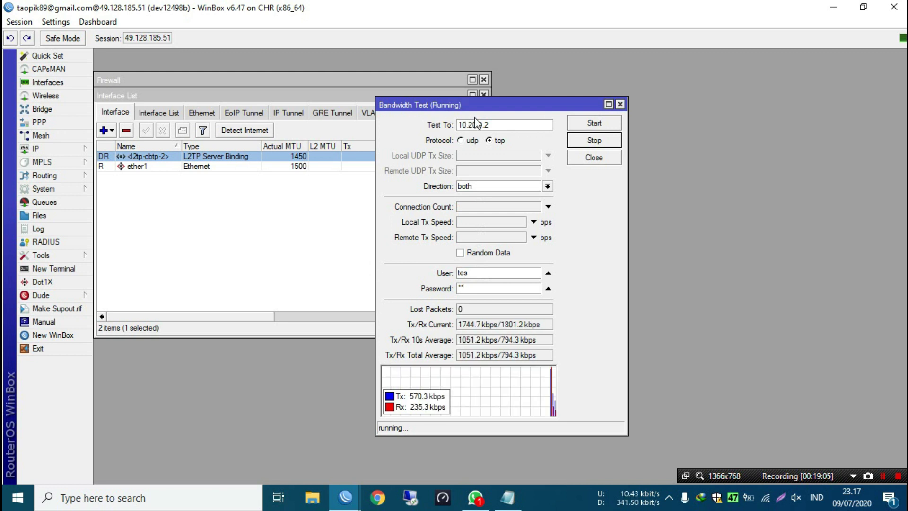
Step: Move the test window aside and widen the Interface List to watch tunnel traffic
{"action": "left_click_drag", "start_coordinate": [496, 110], "coordinate": [639, 101]}
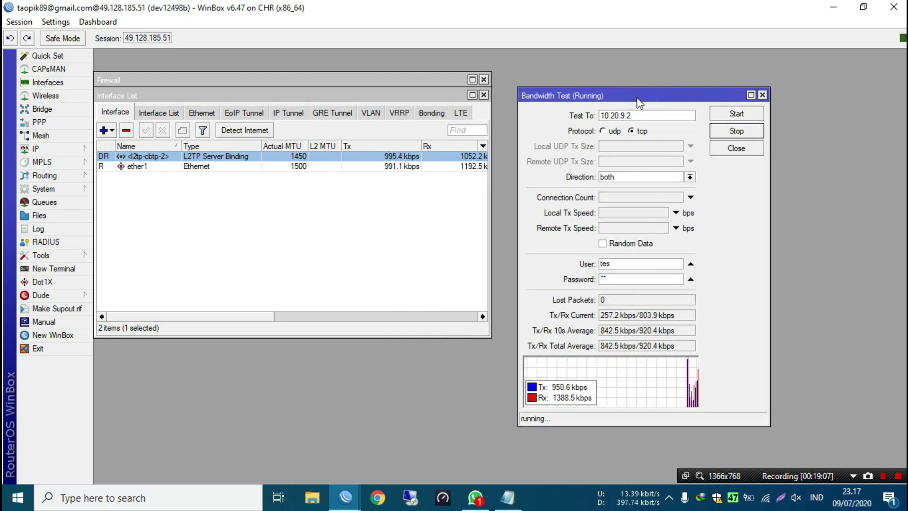
{"action": "left_click_drag", "start_coordinate": [492, 245], "coordinate": [542, 244]}
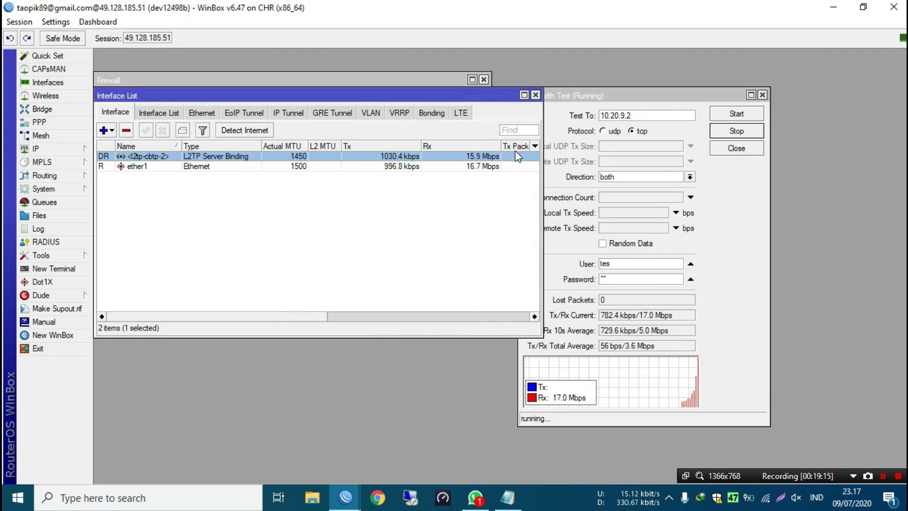
{"action": "left_click_drag", "start_coordinate": [638, 102], "coordinate": [679, 101]}
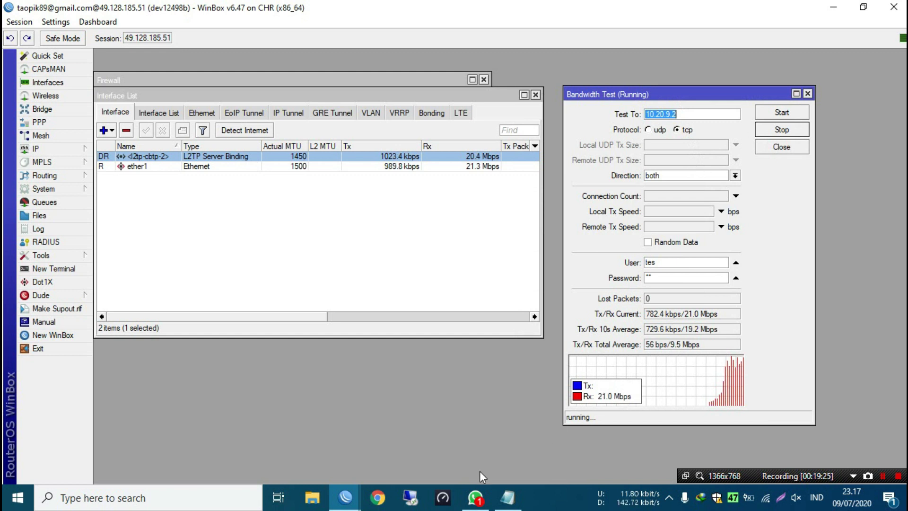
{"action": "left_click", "coordinate": [350, 496]}
Step: Return to the hEX session and select l2tp-out4 to watch its test traffic
{"action": "left_click", "coordinate": [268, 442]}
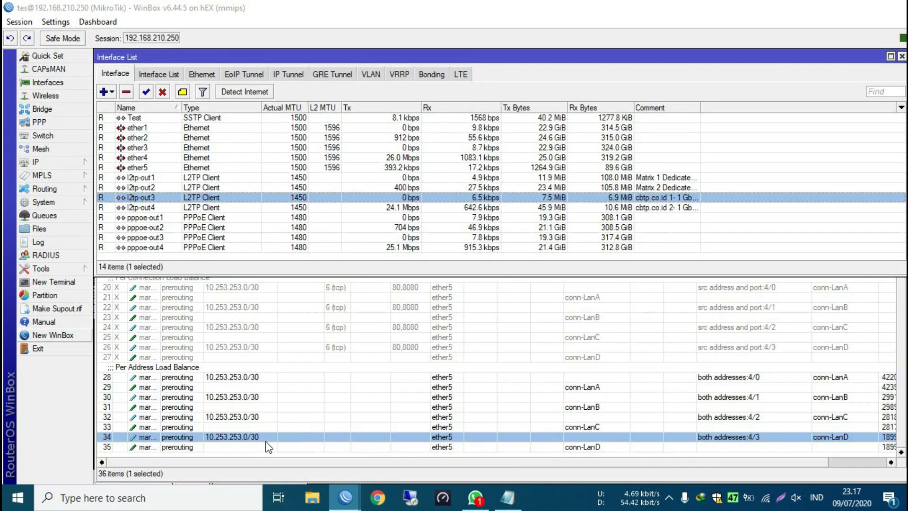
{"action": "left_click", "coordinate": [379, 208]}
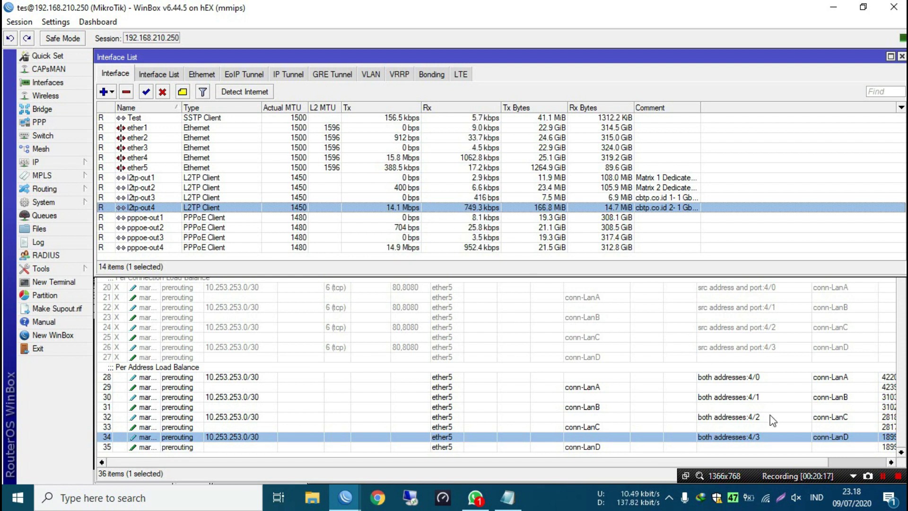
{"action": "left_click", "coordinate": [883, 476]}
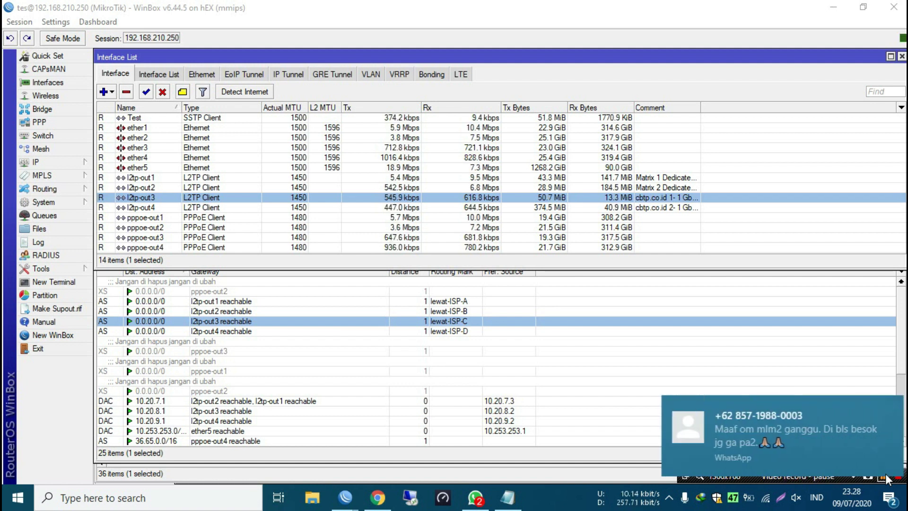
Step: Dismiss the chat notification and bring the Route List in front of the Interface List
{"action": "left_click", "coordinate": [883, 477]}
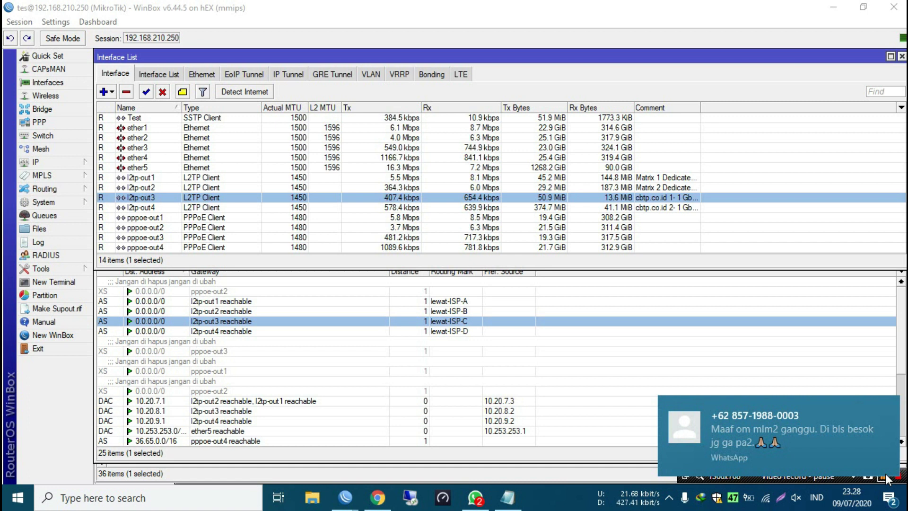
{"action": "left_click", "coordinate": [886, 409]}
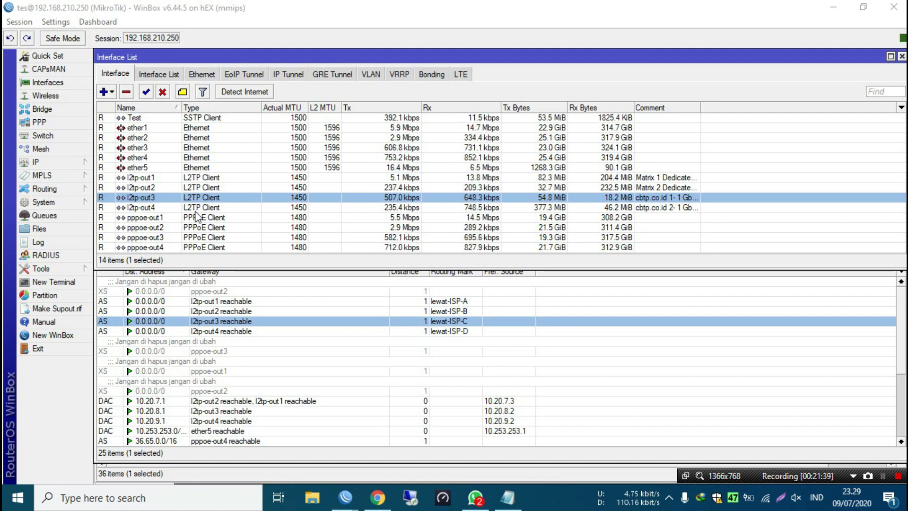
{"action": "left_click_drag", "start_coordinate": [215, 263], "coordinate": [215, 261]}
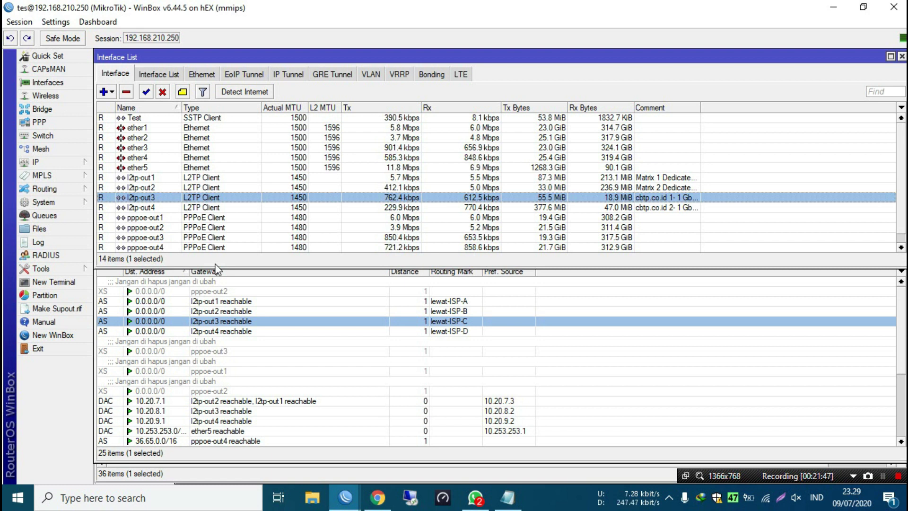
{"action": "left_click", "coordinate": [255, 310]}
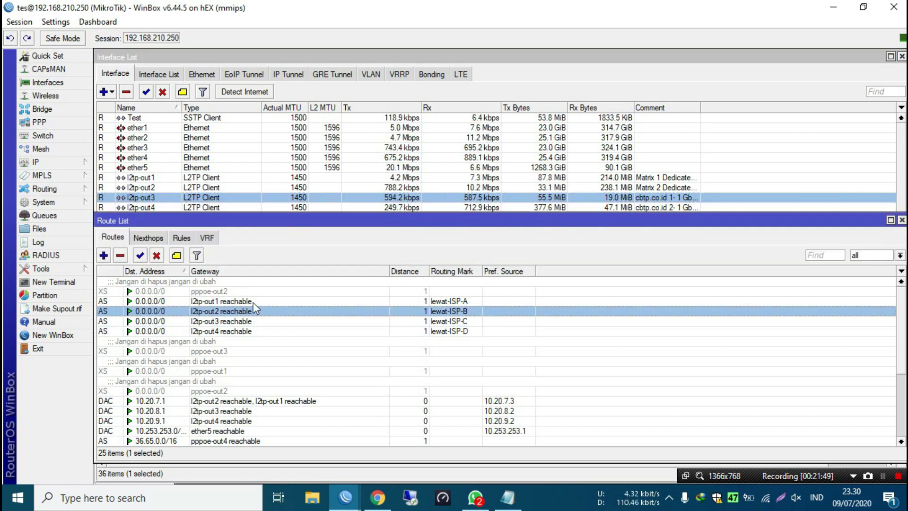